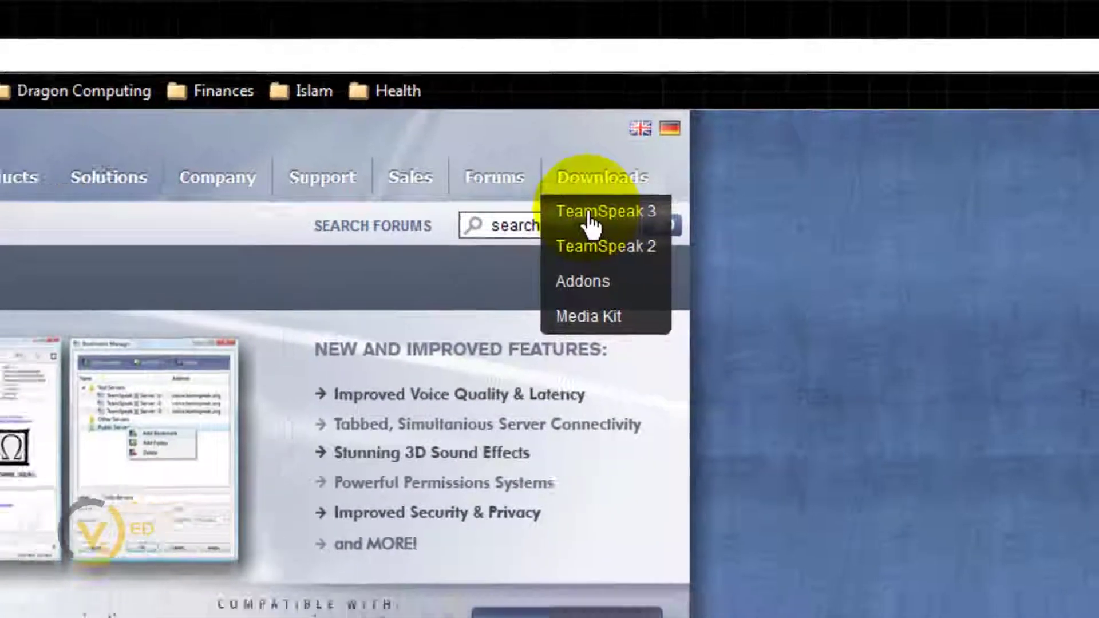
Step: Start the 64-bit Windows client download and accept the TeamSpeak licence agreement
{"action": "left_click", "coordinate": [590, 220]}
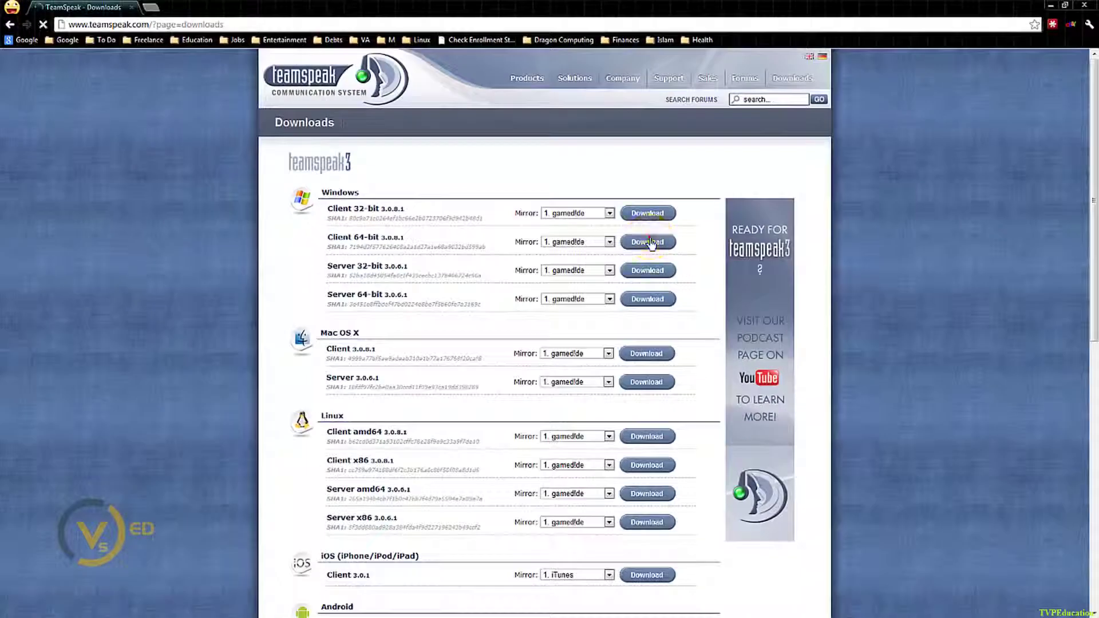
{"action": "left_click", "coordinate": [711, 278]}
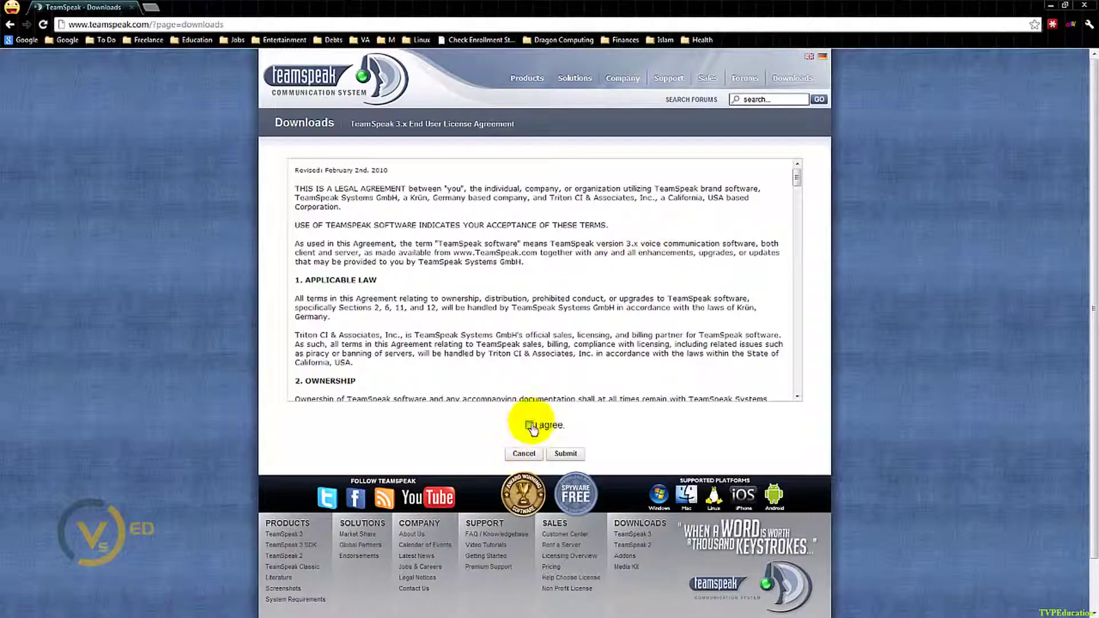
{"action": "left_click", "coordinate": [529, 425]}
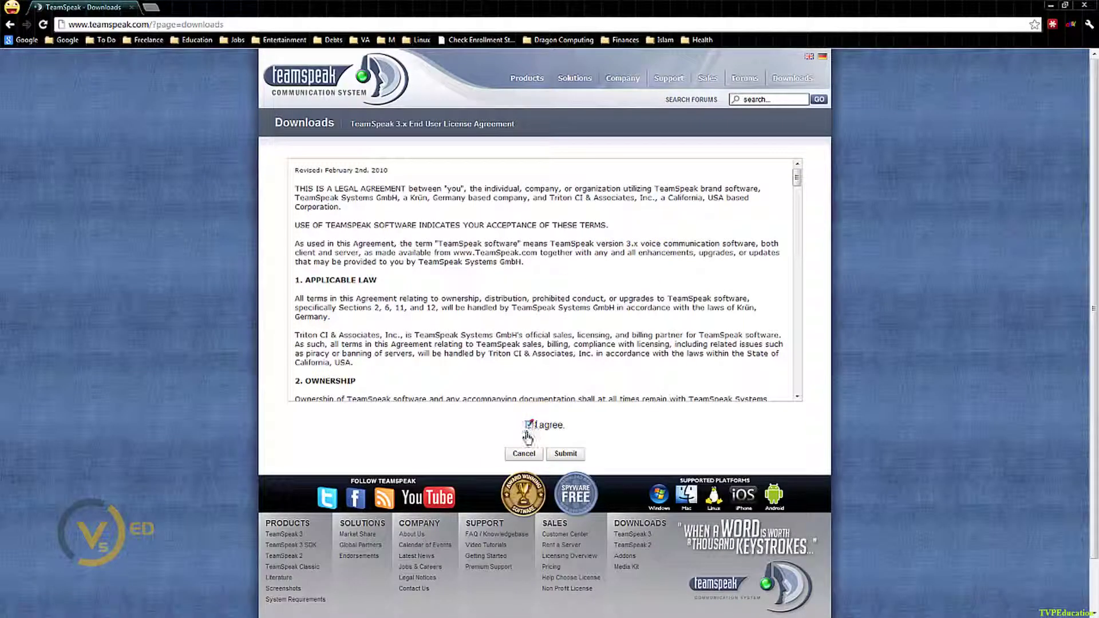
{"action": "left_click", "coordinate": [569, 455]}
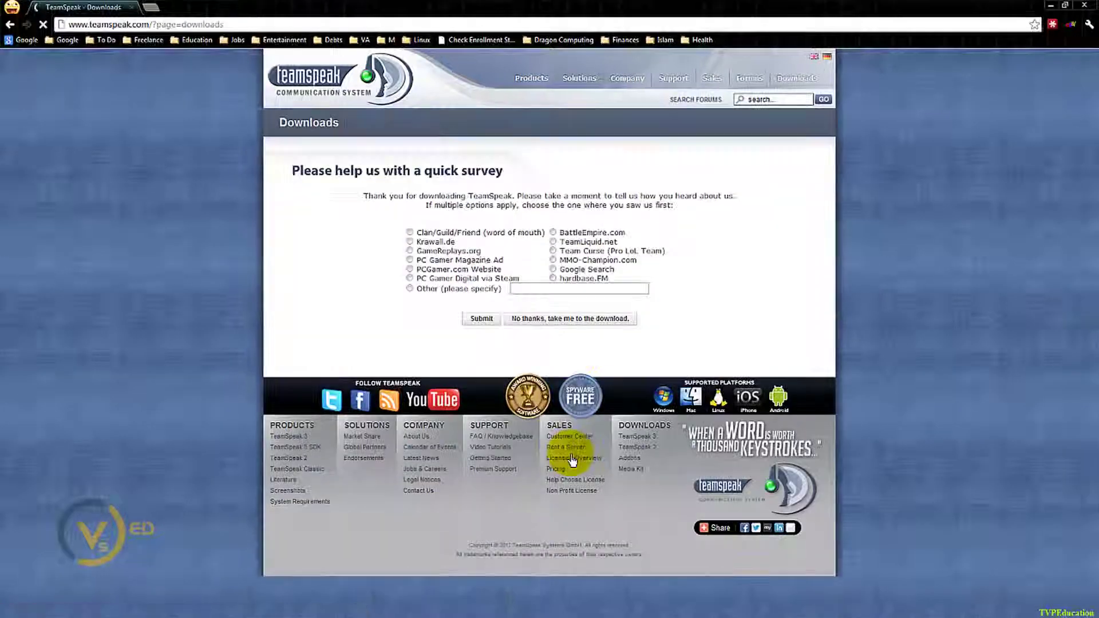
Step: Skip the survey, then install the client for everyone with the default folder, configuration and start menu locations
{"action": "left_click", "coordinate": [587, 327]}
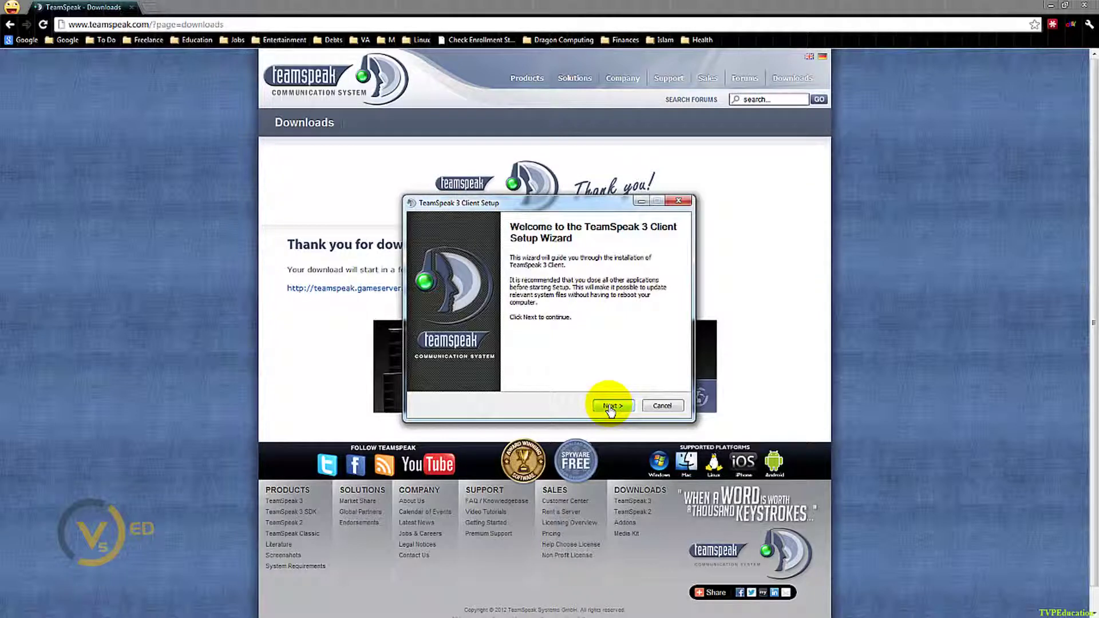
{"action": "left_click", "coordinate": [610, 408]}
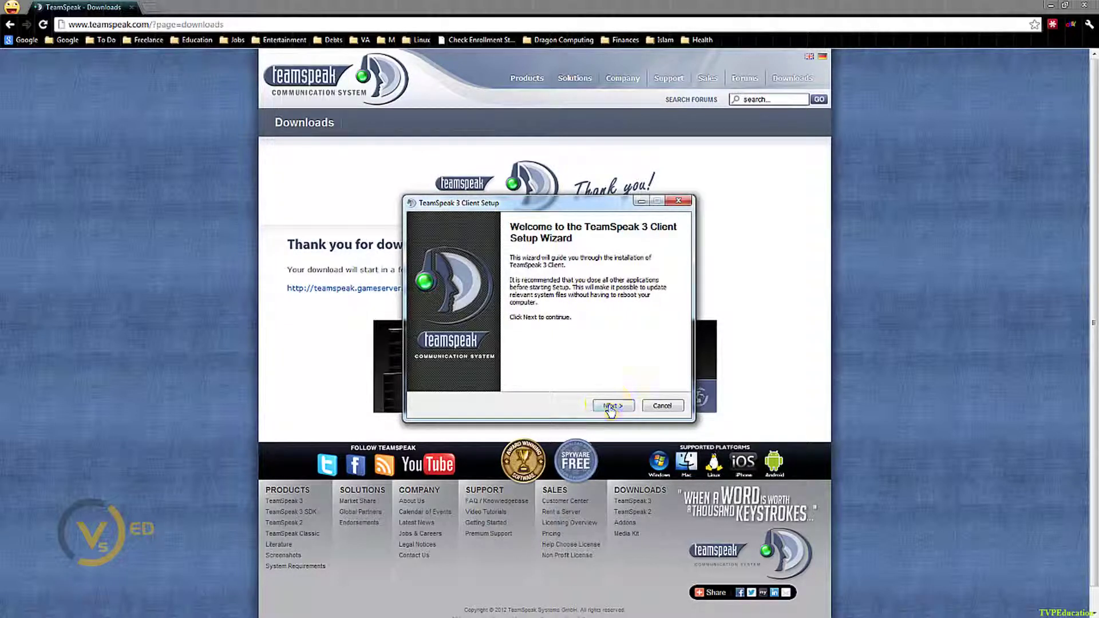
{"action": "left_click", "coordinate": [610, 407]}
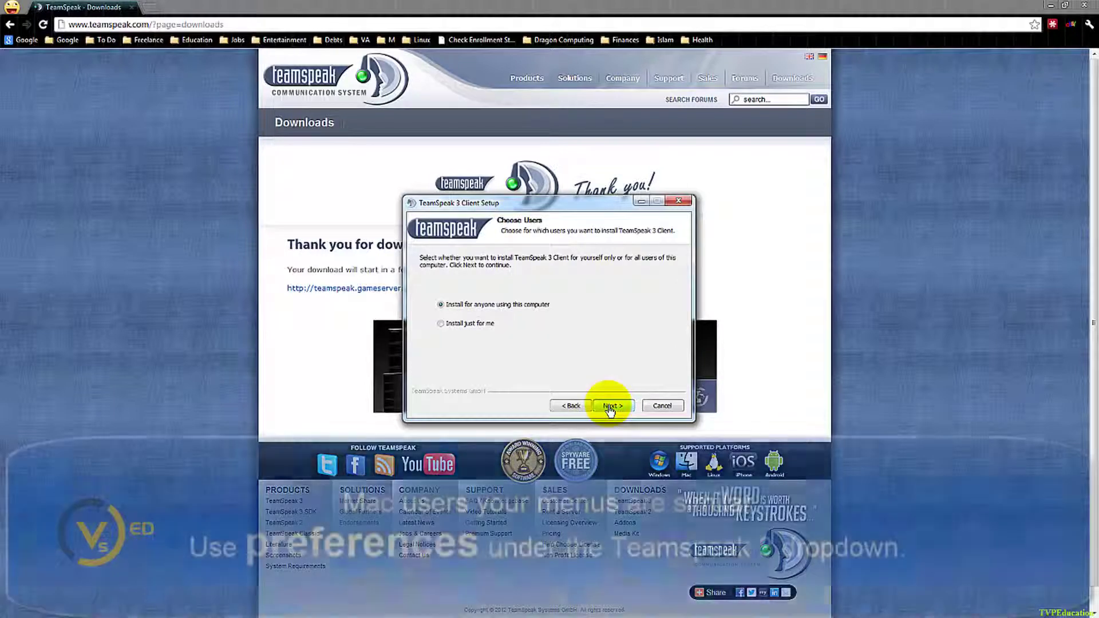
{"action": "left_click", "coordinate": [612, 406]}
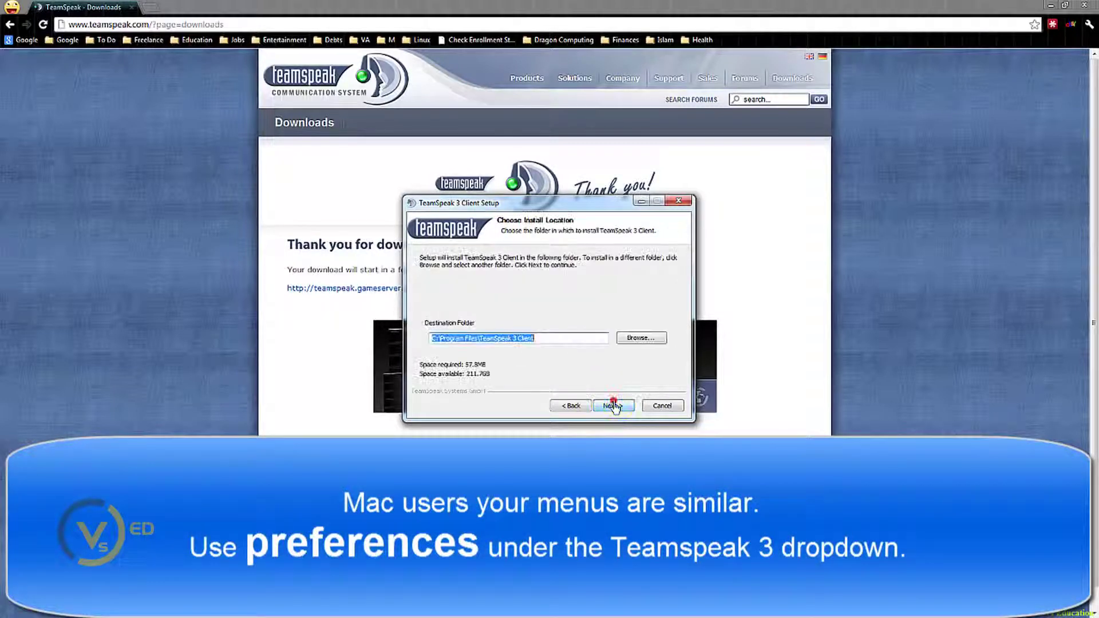
{"action": "left_click", "coordinate": [612, 406]}
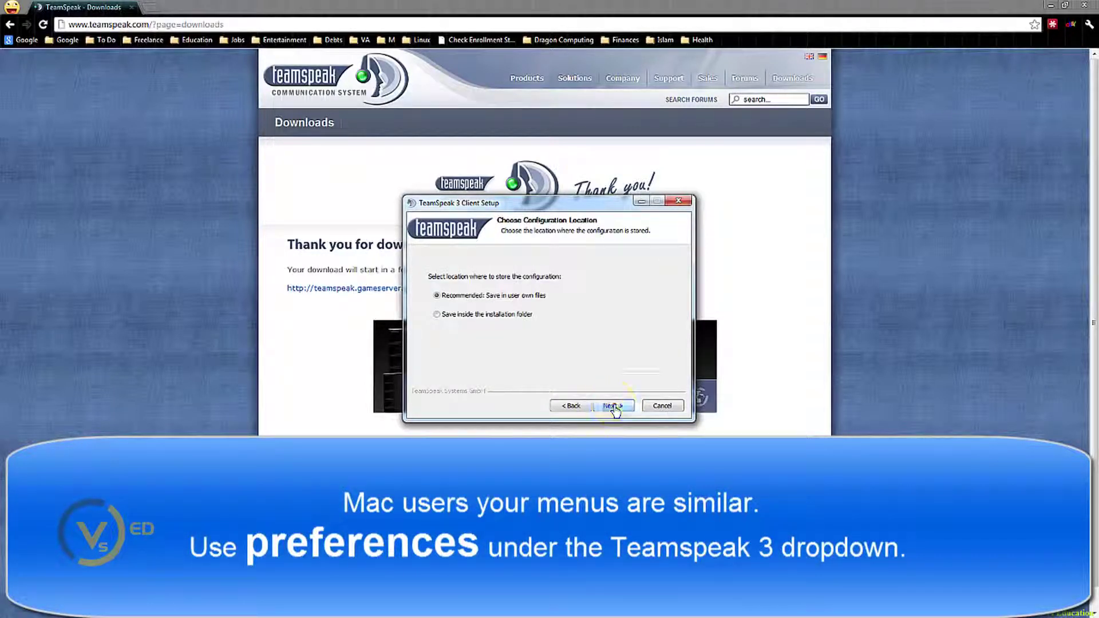
{"action": "left_click", "coordinate": [612, 406]}
{"action": "left_click", "coordinate": [612, 406]}
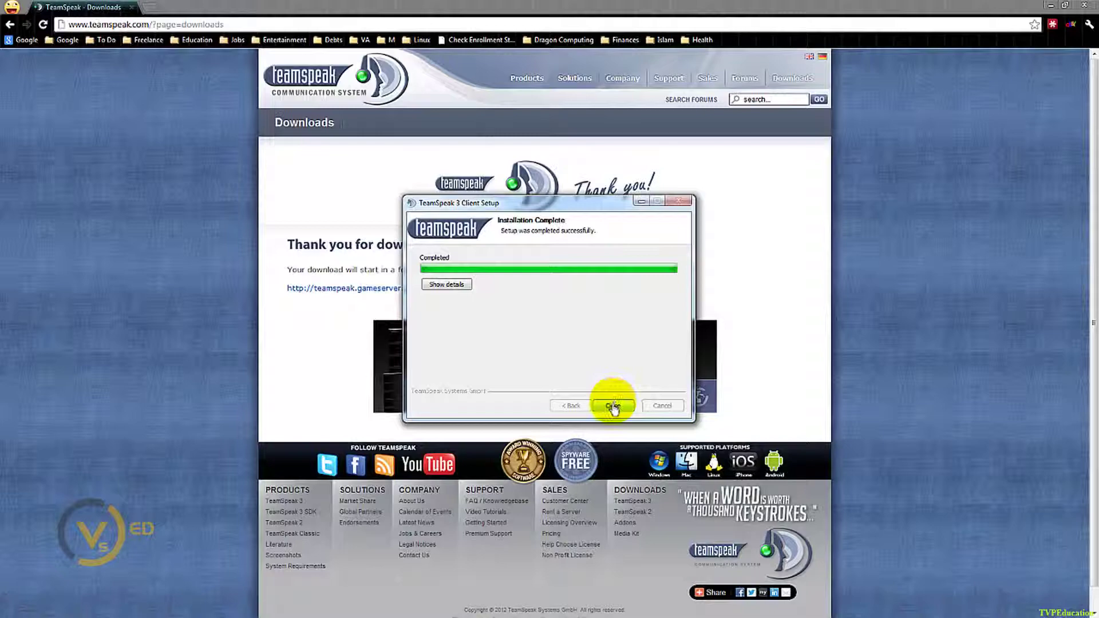
{"action": "left_click", "coordinate": [613, 406]}
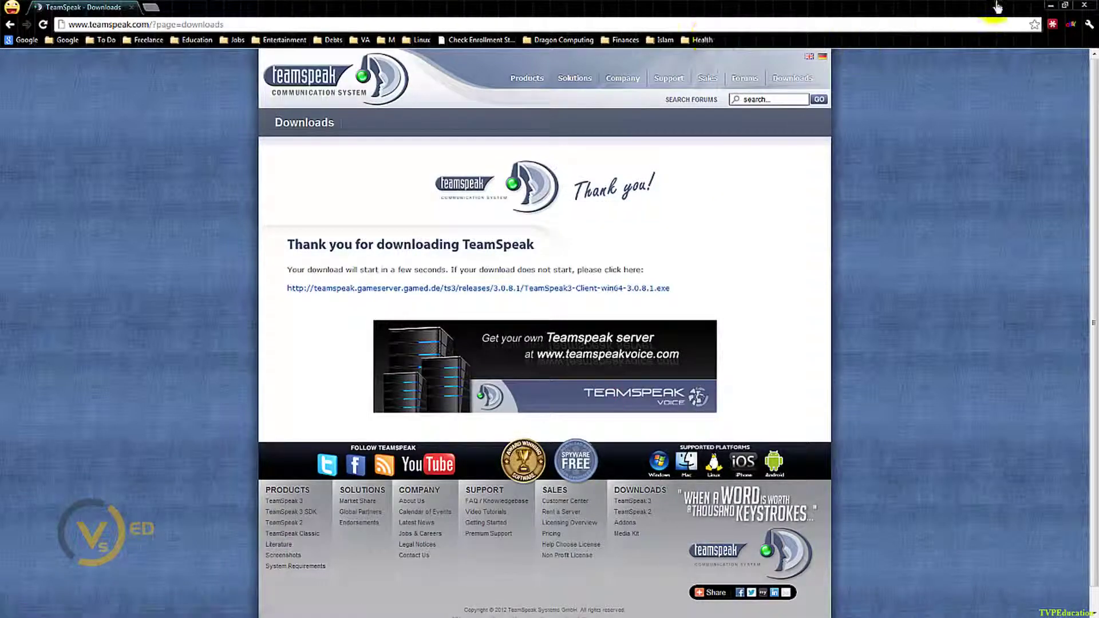
Step: Close Chrome and launch the TeamSpeak 3 Client from its desktop shortcut
{"action": "left_click", "coordinate": [1084, 5]}
{"action": "left_click_drag", "start_coordinate": [40, 46], "coordinate": [452, 192]}
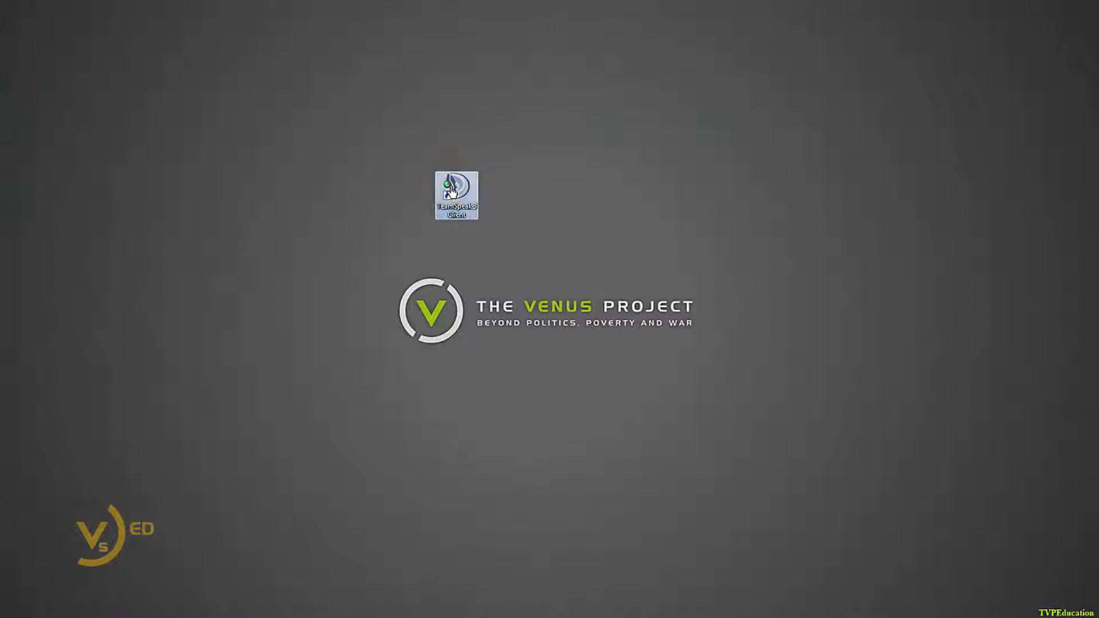
{"action": "double_click", "coordinate": [453, 189]}
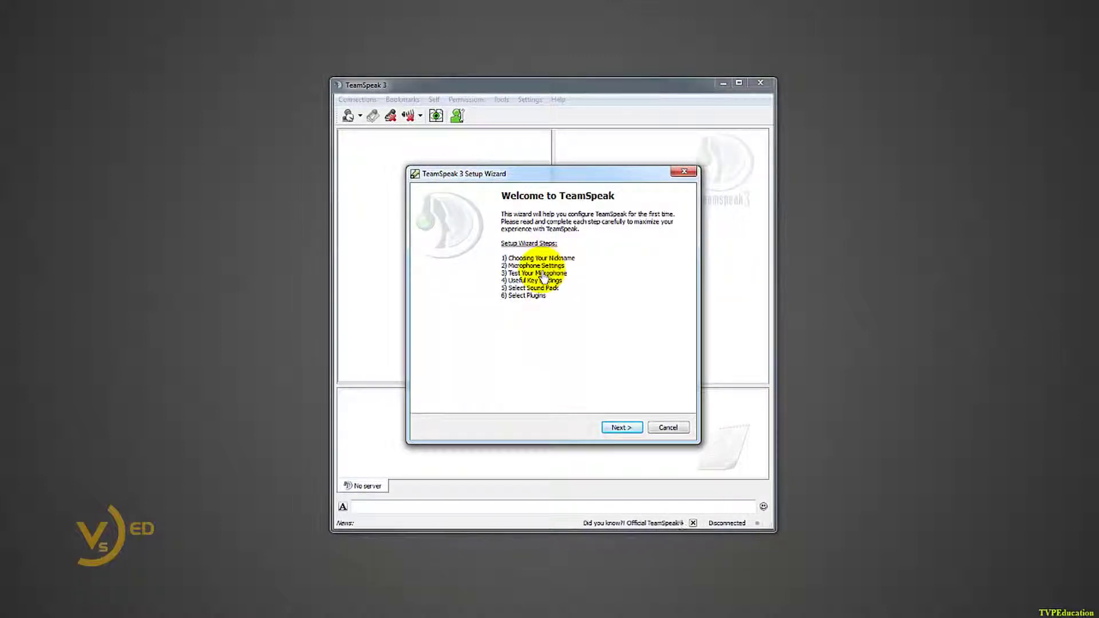
Step: Replace the default nickname with your own name in the setup wizard
{"action": "left_click", "coordinate": [621, 427]}
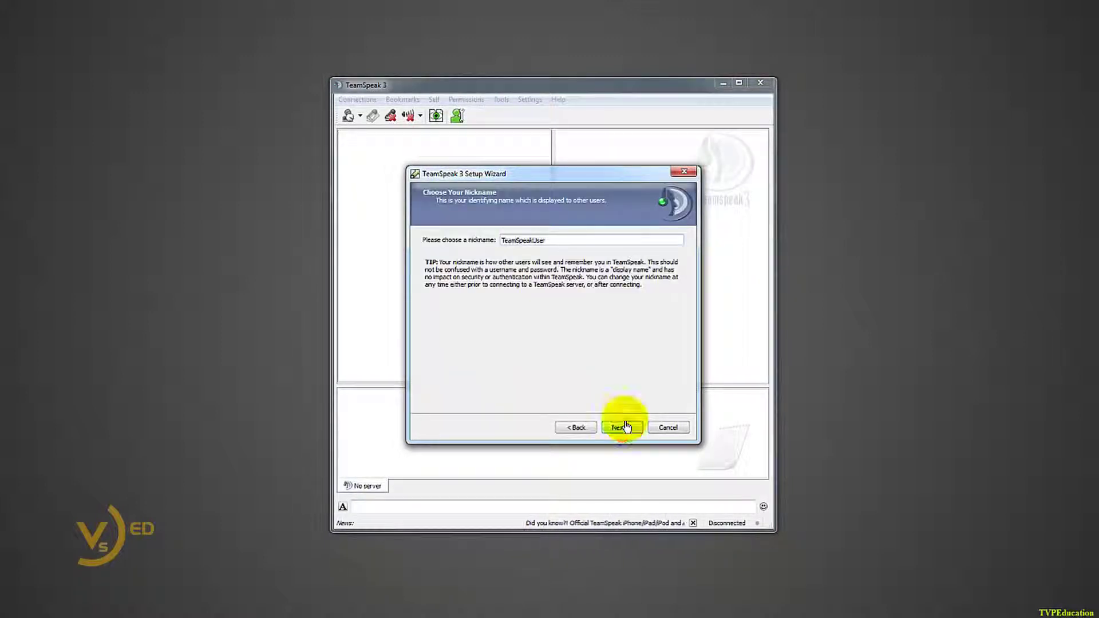
{"action": "key", "text": "BackSpace"}
{"action": "key", "text": "BackSpace"}
{"action": "key", "text": "BackSpace"}
{"action": "key", "text": "BackSpace"}
{"action": "key", "text": "BackSpace"}
{"action": "key", "text": "BackSpace"}
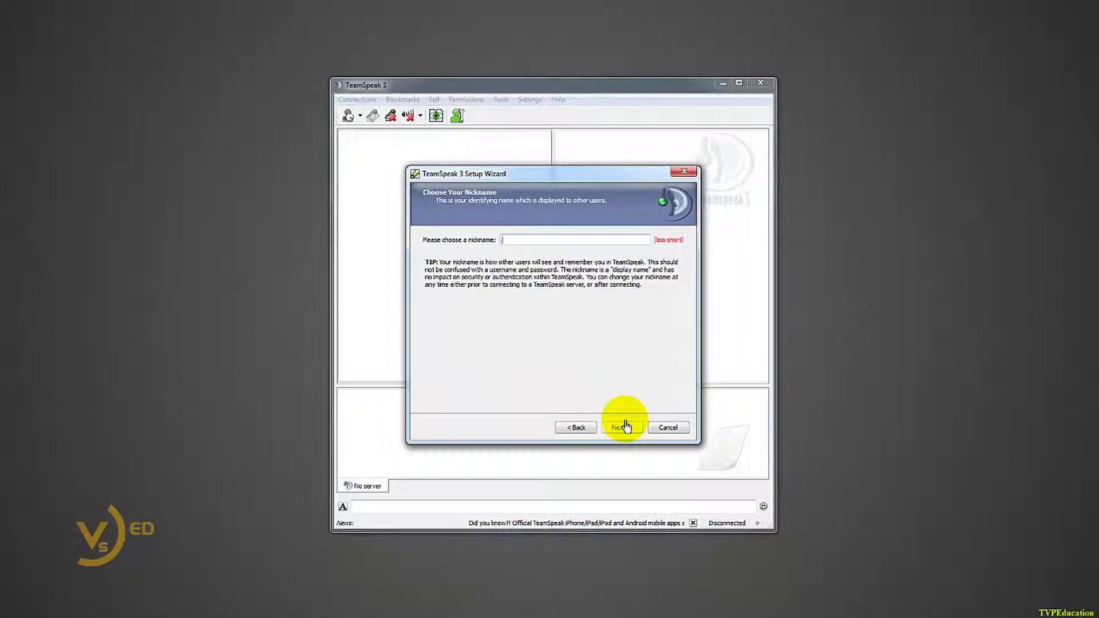
{"action": "type", "text": "Shawn"}
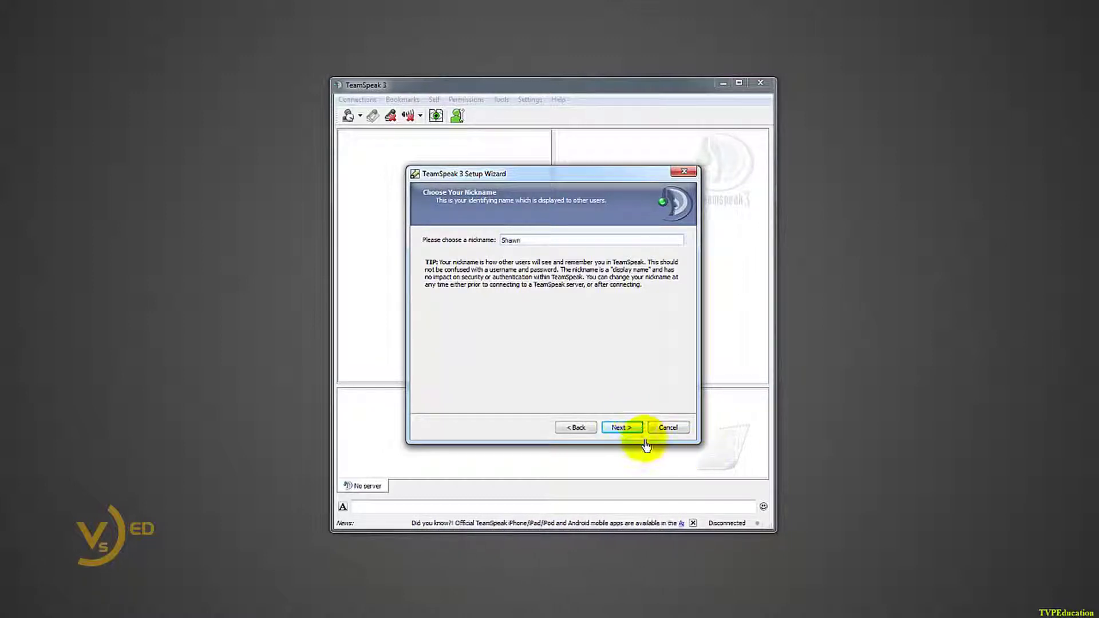
{"action": "left_click", "coordinate": [624, 427]}
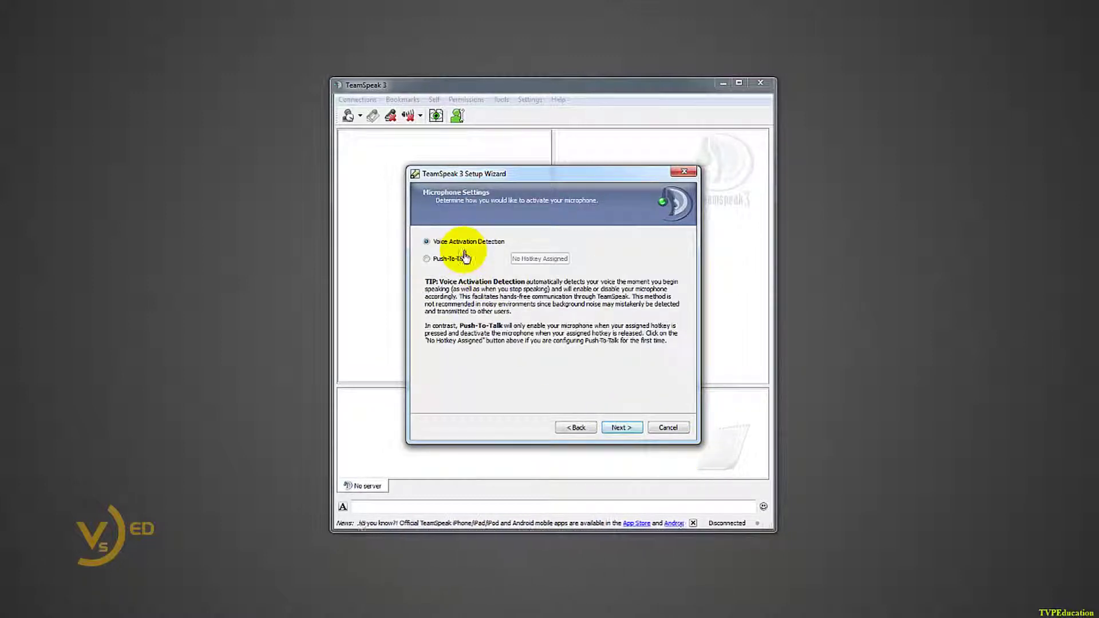
Step: Bind Push-To-Talk to Ctrl and test it on the microphone level meter
{"action": "left_click", "coordinate": [427, 260]}
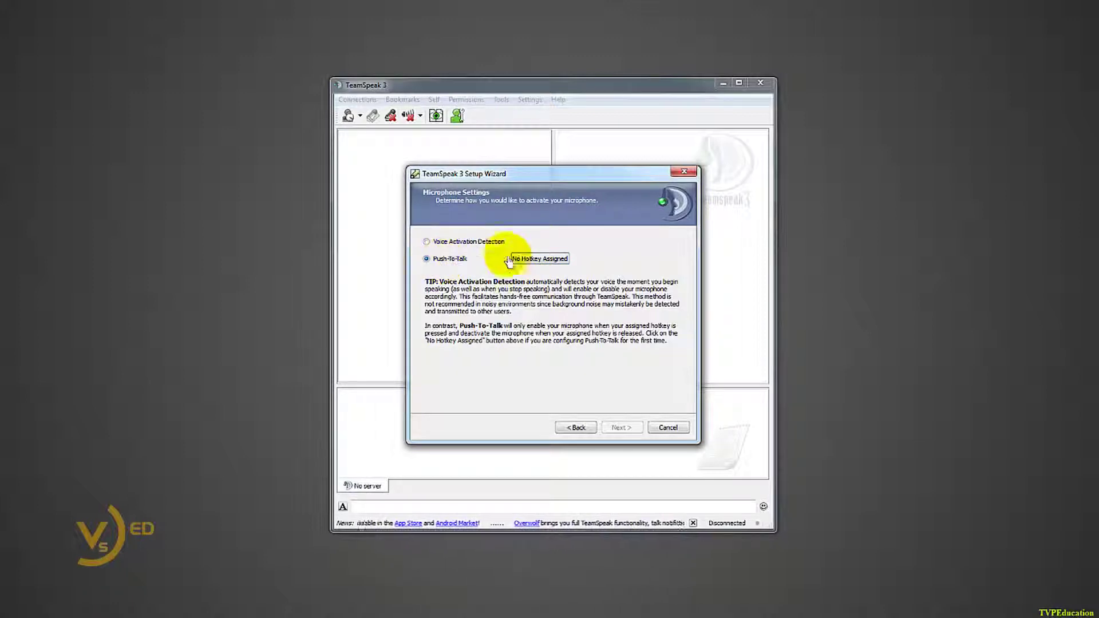
{"action": "left_click", "coordinate": [533, 261]}
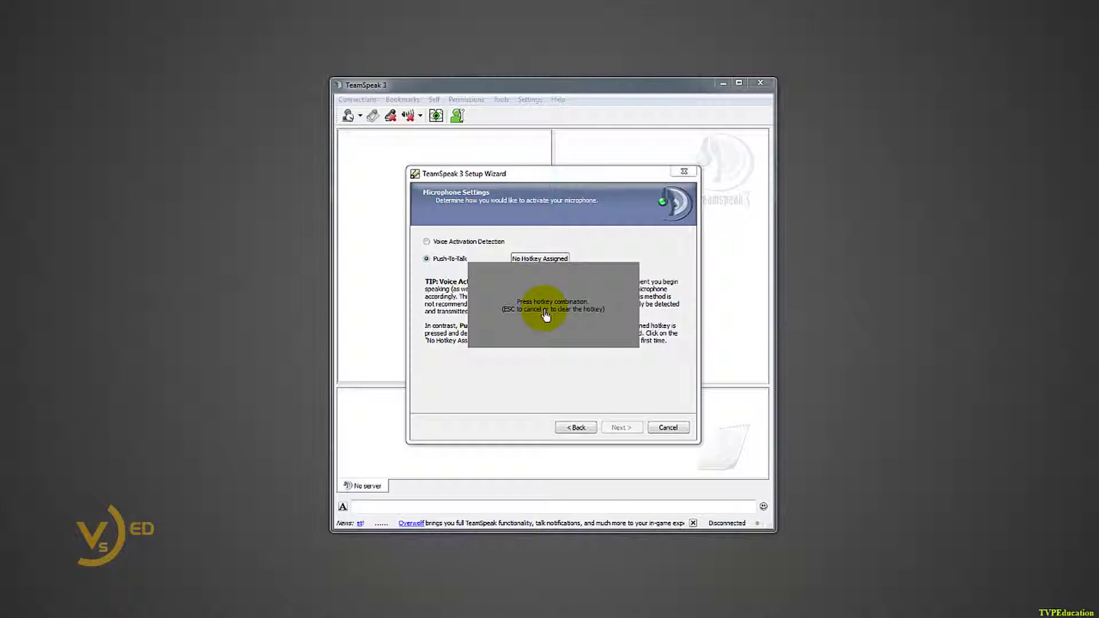
{"action": "key", "text": "ctrl"}
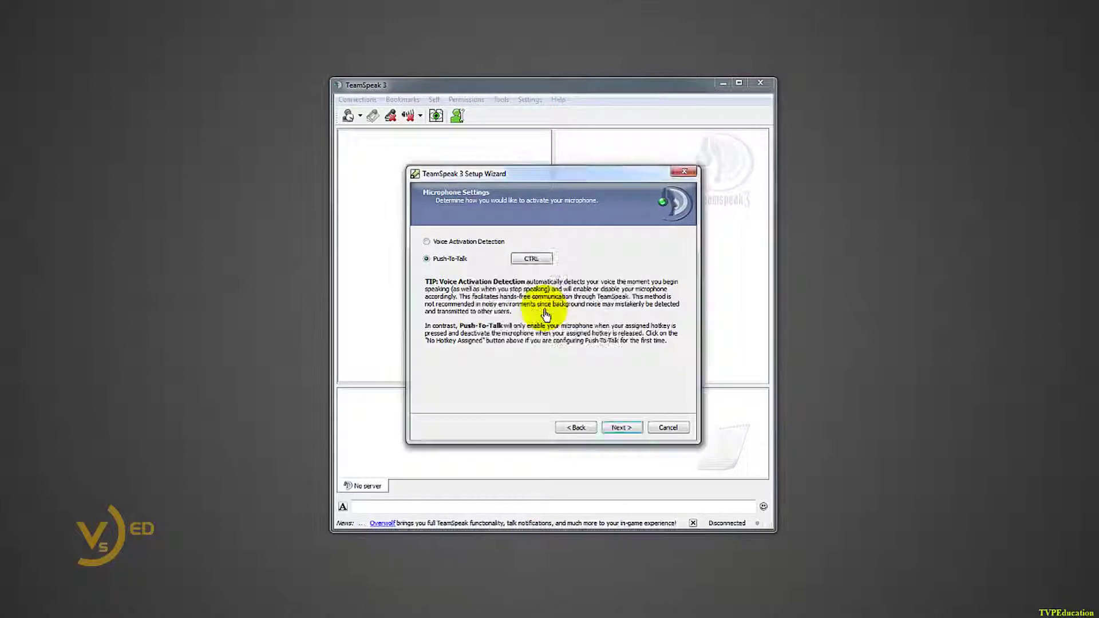
{"action": "left_click", "coordinate": [623, 431]}
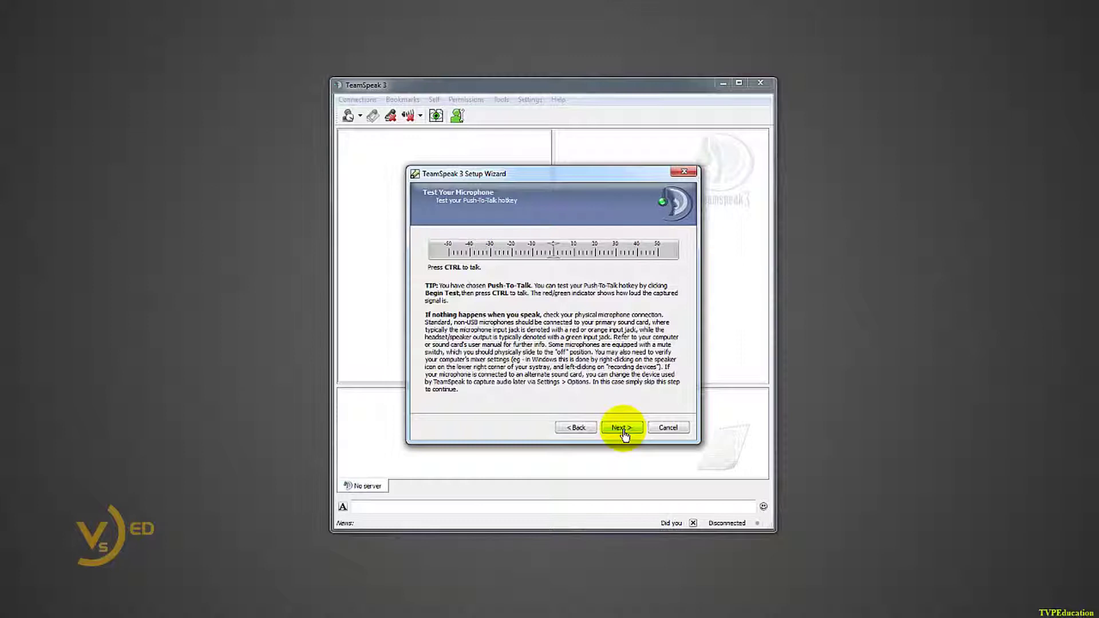
{"action": "key", "text": "ctrl"}
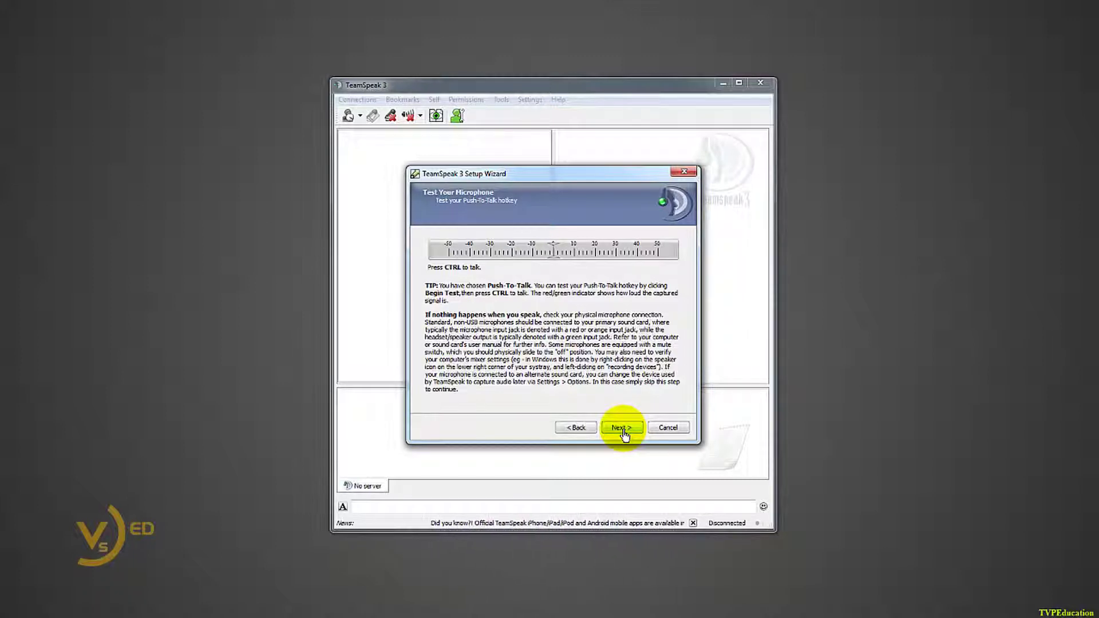
Step: Keep the default key bindings, female sound pack and no overlay, disable the public server list, and finish
{"action": "left_click", "coordinate": [621, 428]}
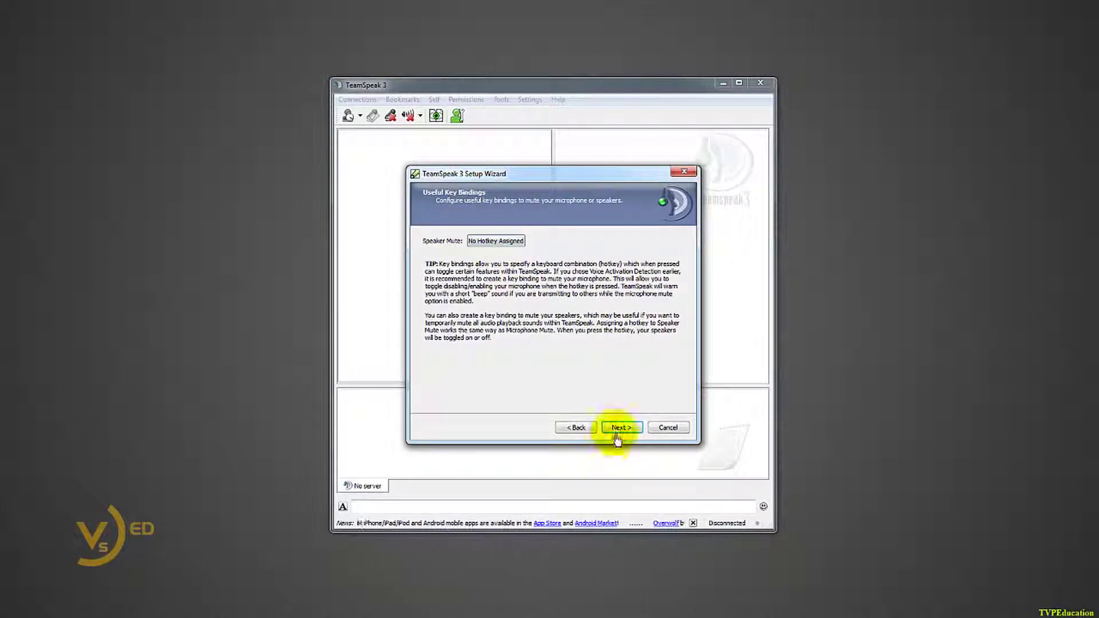
{"action": "left_click", "coordinate": [619, 430]}
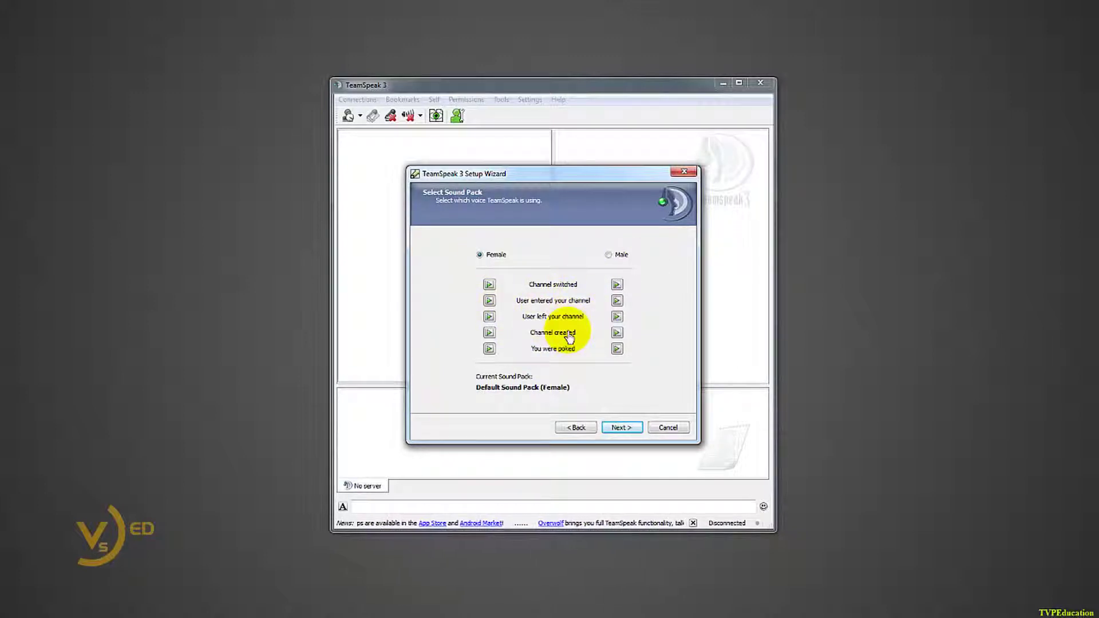
{"action": "left_click", "coordinate": [619, 429]}
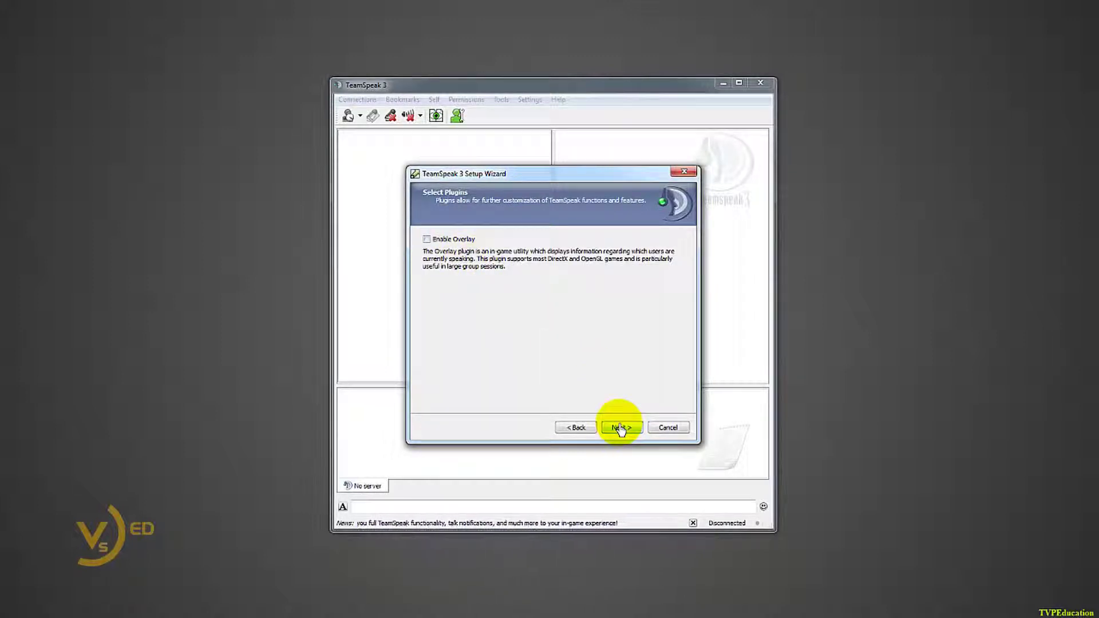
{"action": "left_click", "coordinate": [621, 428]}
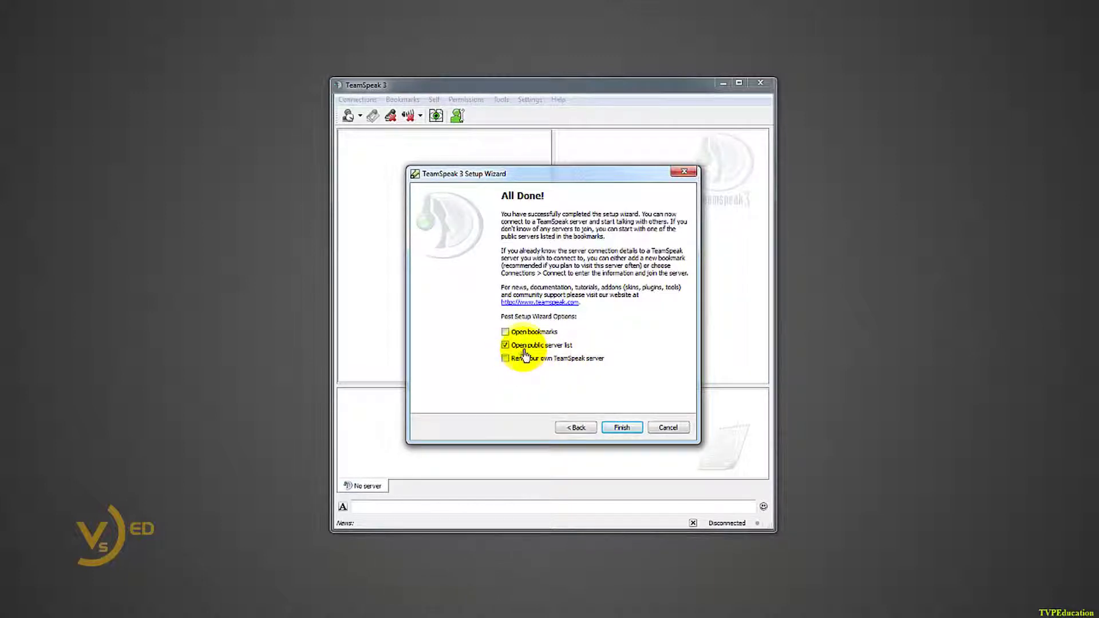
{"action": "left_click", "coordinate": [506, 347]}
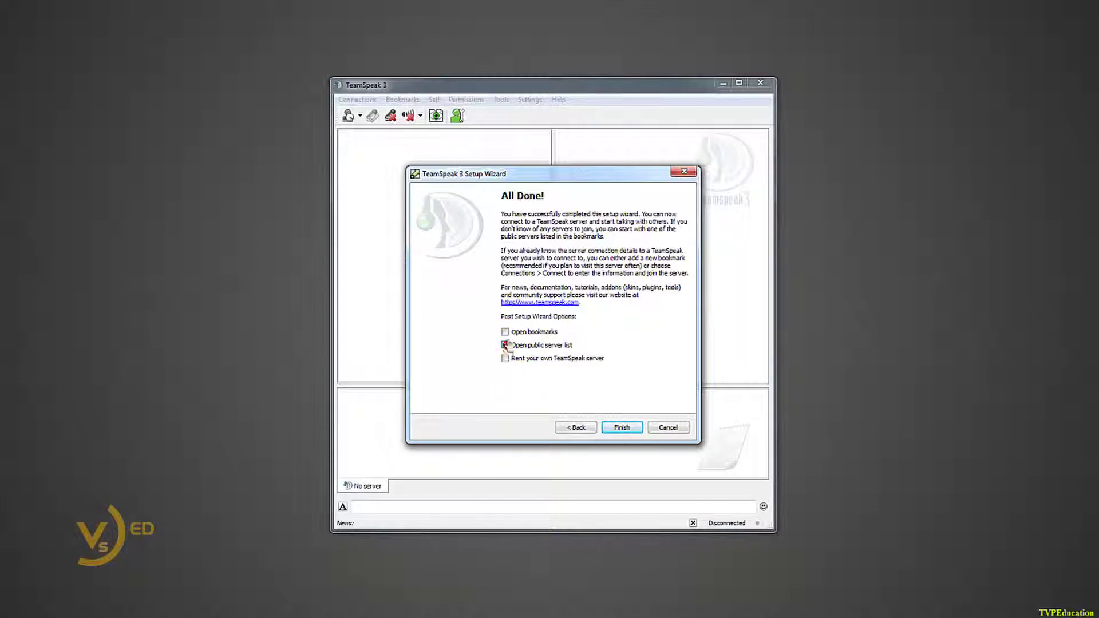
{"action": "left_click", "coordinate": [505, 345]}
{"action": "left_click", "coordinate": [622, 431]}
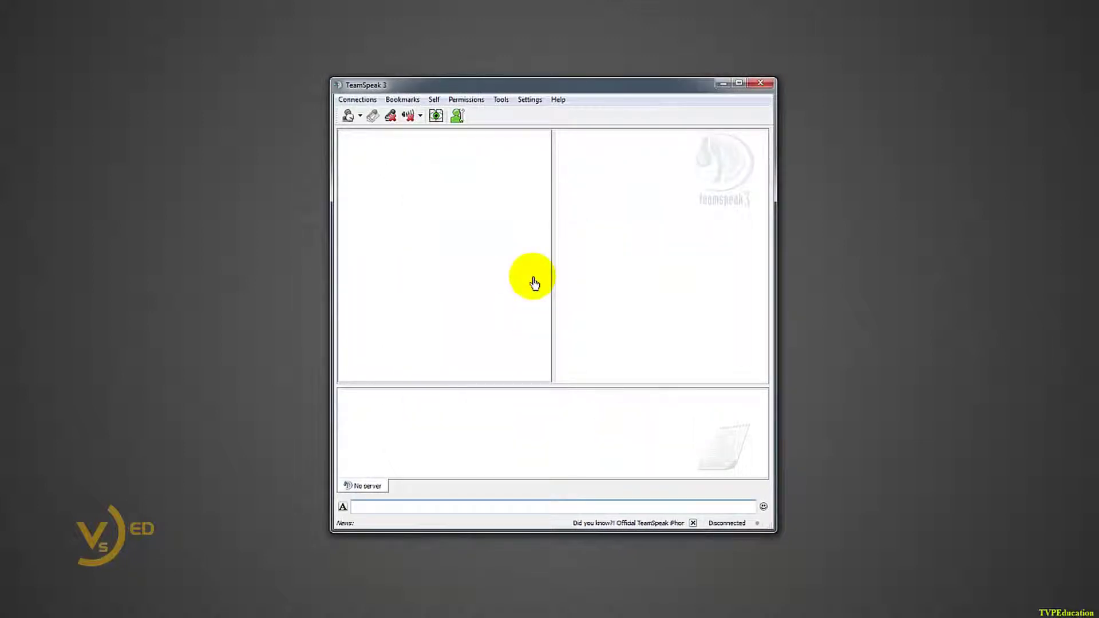
Step: Dismiss the New TeamSpeak Features window and open the Connections menu
{"action": "left_click", "coordinate": [761, 83]}
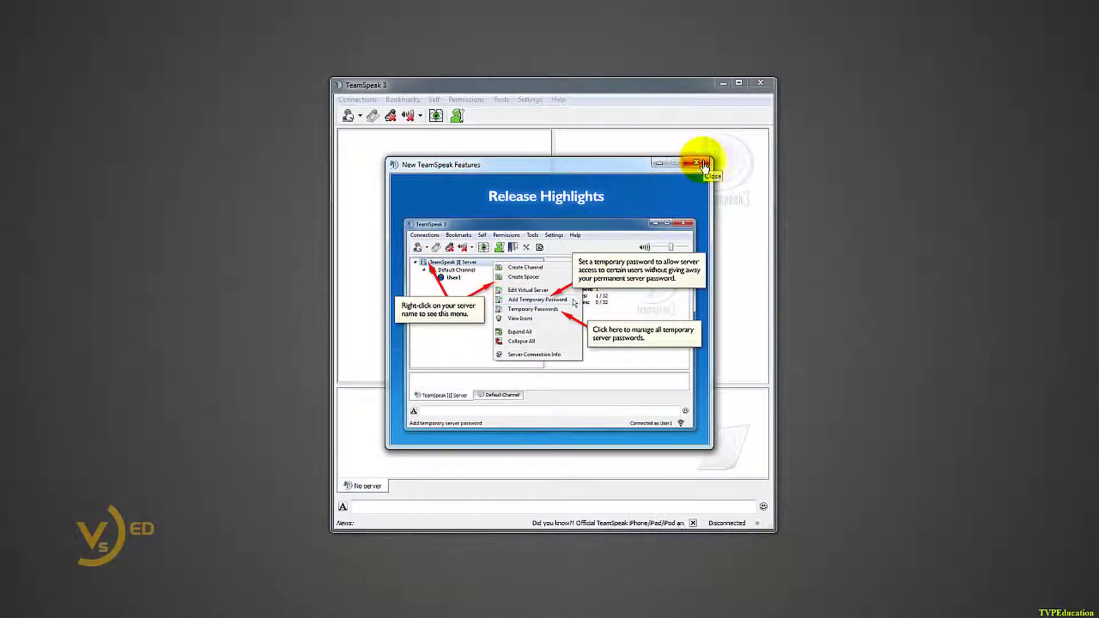
{"action": "left_click", "coordinate": [696, 164]}
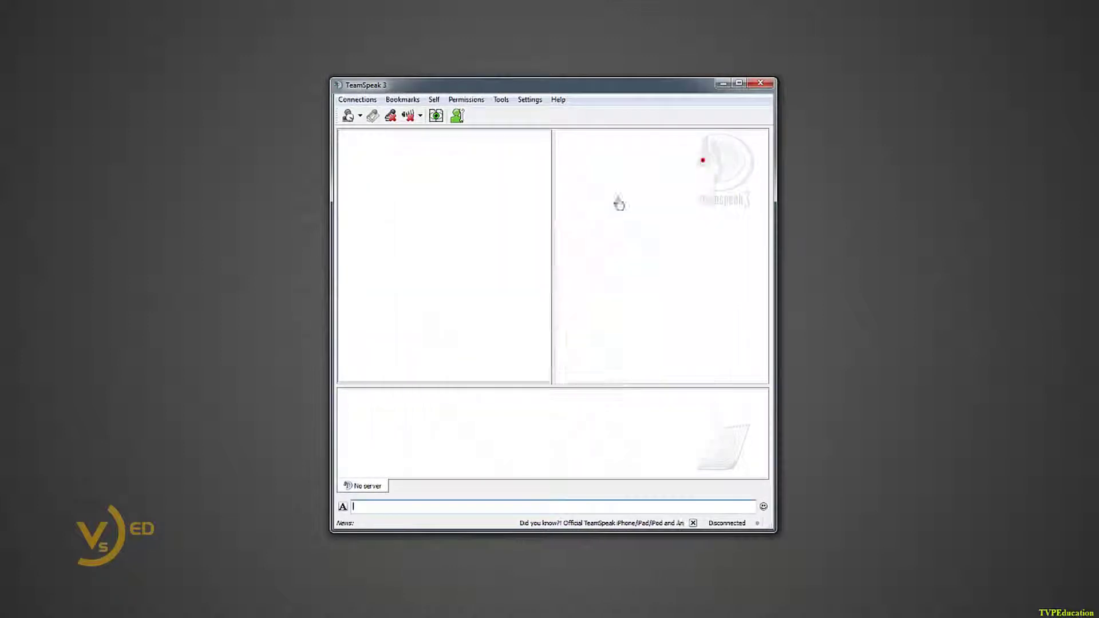
{"action": "left_click", "coordinate": [357, 100]}
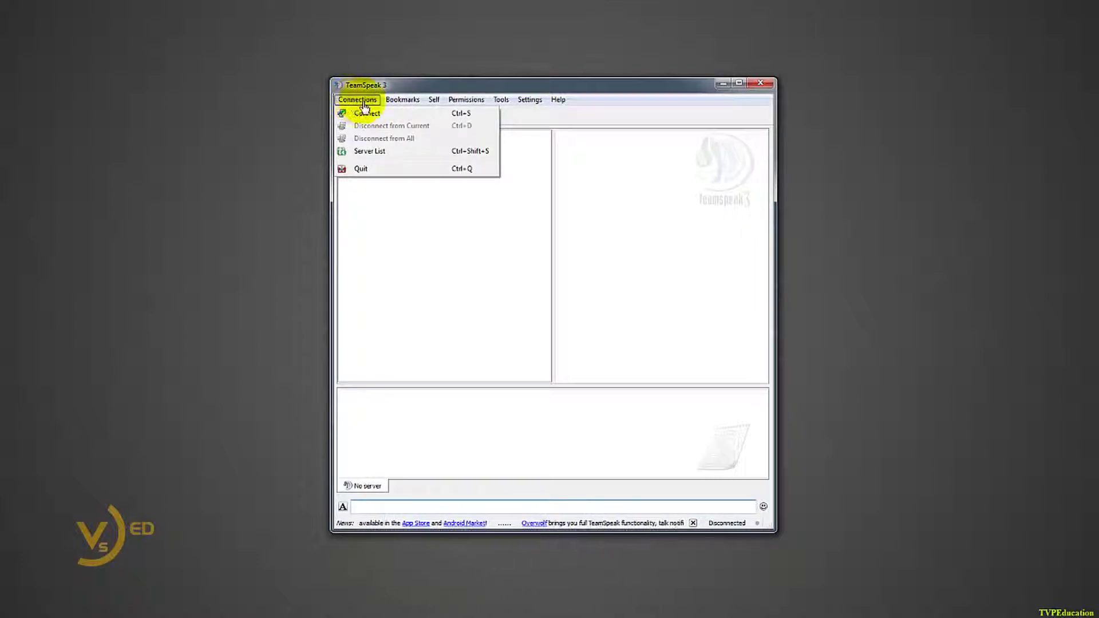
Step: In the Connect dialog, replace the server address with voice.thevenusproject.com and connect
{"action": "left_click", "coordinate": [370, 113]}
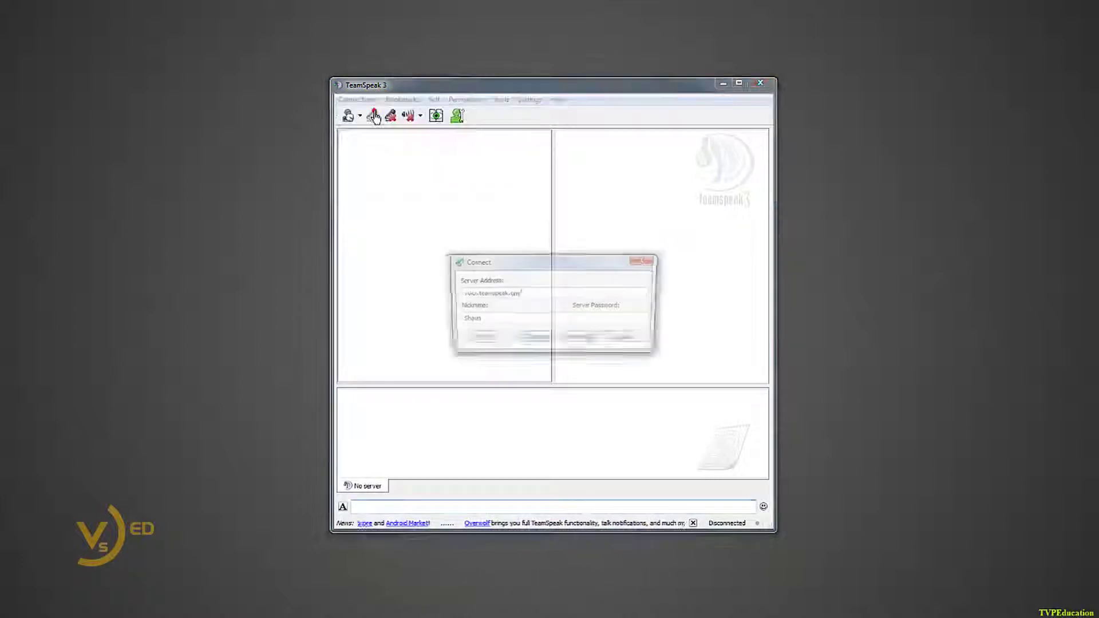
{"action": "left_click_drag", "start_coordinate": [536, 297], "coordinate": [358, 284]}
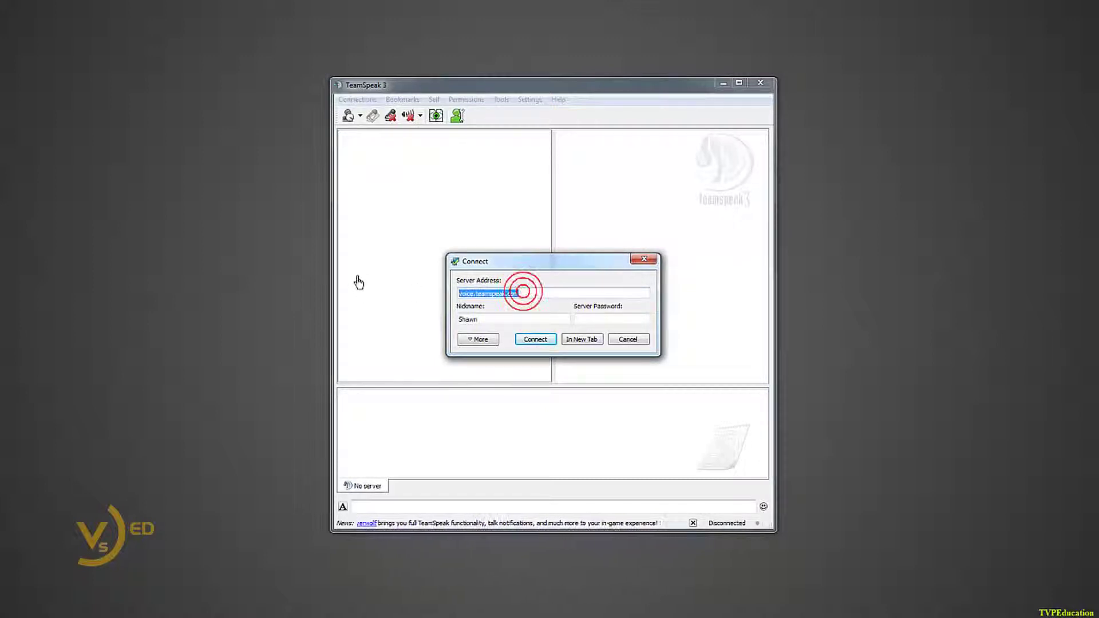
{"action": "left_click", "coordinate": [531, 297]}
{"action": "left_click_drag", "start_coordinate": [531, 297], "coordinate": [368, 297]}
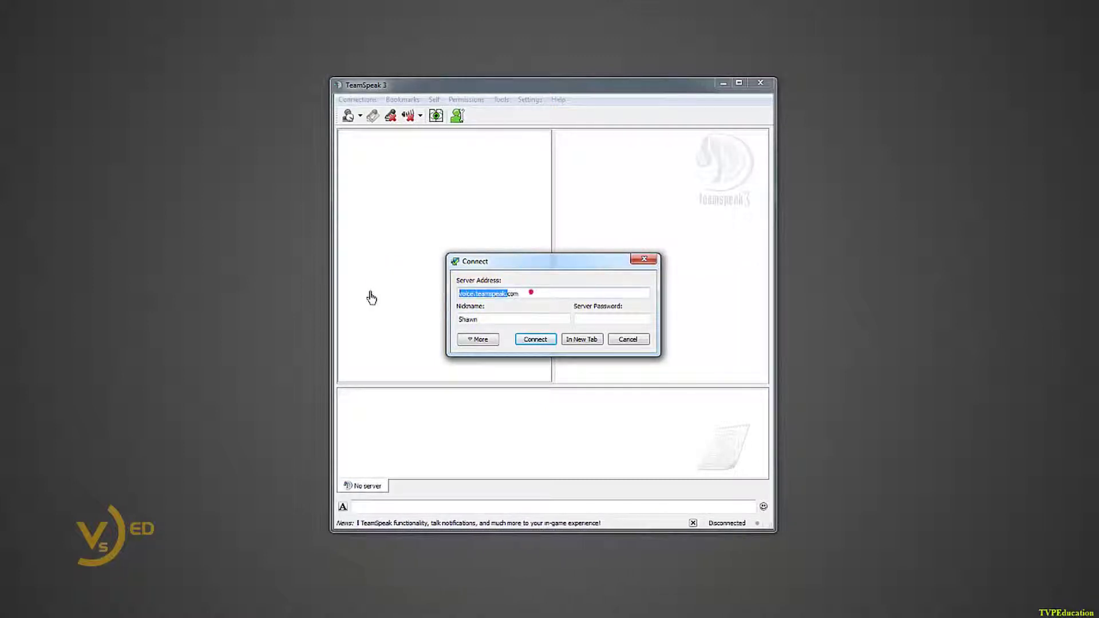
{"action": "double_click", "coordinate": [466, 291]}
{"action": "left_click", "coordinate": [535, 299]}
{"action": "left_click_drag", "start_coordinate": [535, 297], "coordinate": [438, 294]}
{"action": "type", "text": "venusproj"}
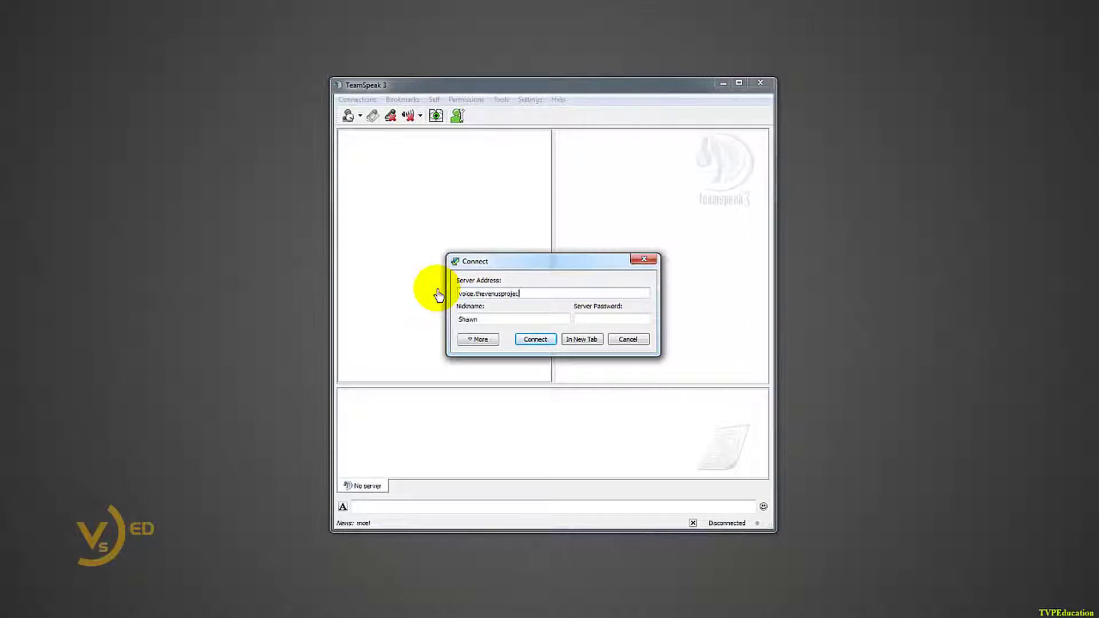
{"action": "type", "text": "oice.thevenusproject.com"}
{"action": "key", "text": "Tab"}
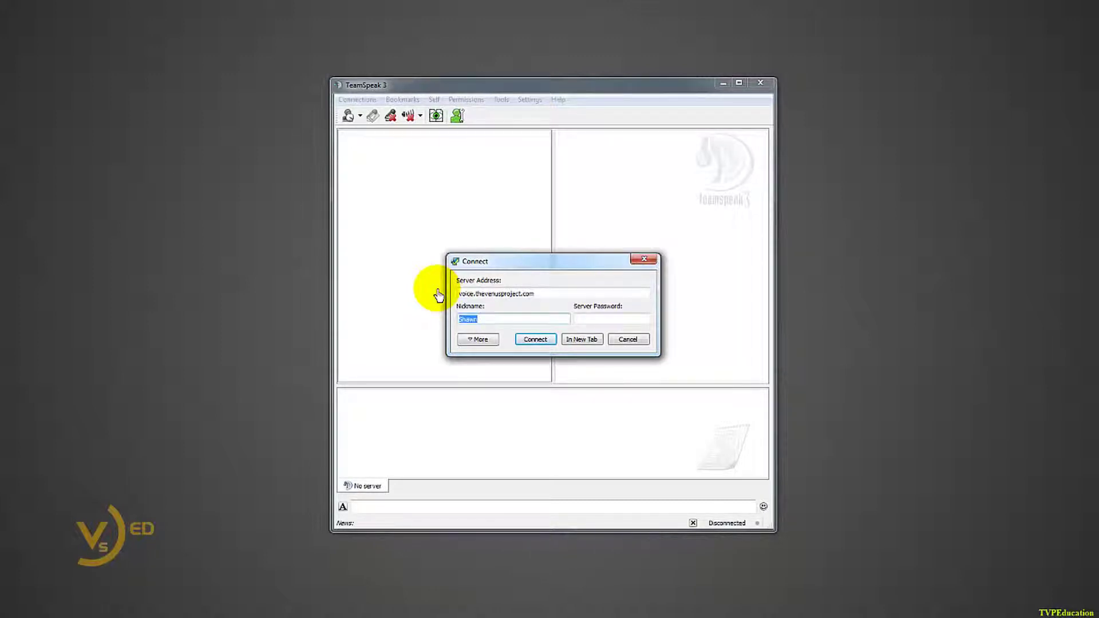
{"action": "key", "text": "Tab"}
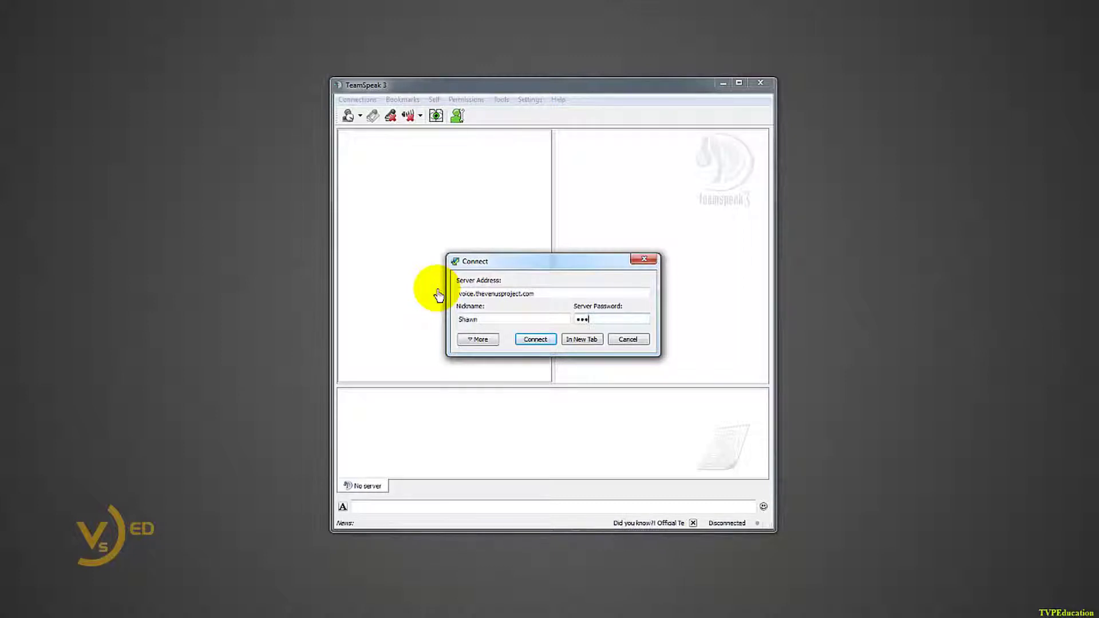
{"action": "left_click", "coordinate": [530, 343]}
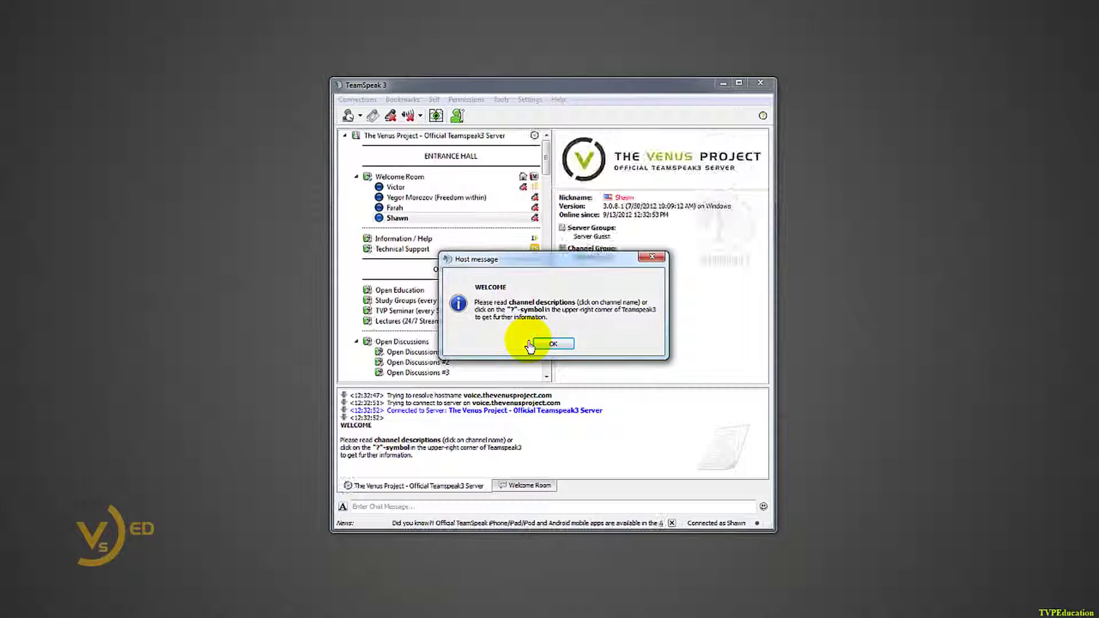
Step: Dismiss the welcome message, view the Open Education channel, and join Information / Help
{"action": "left_click", "coordinate": [552, 343]}
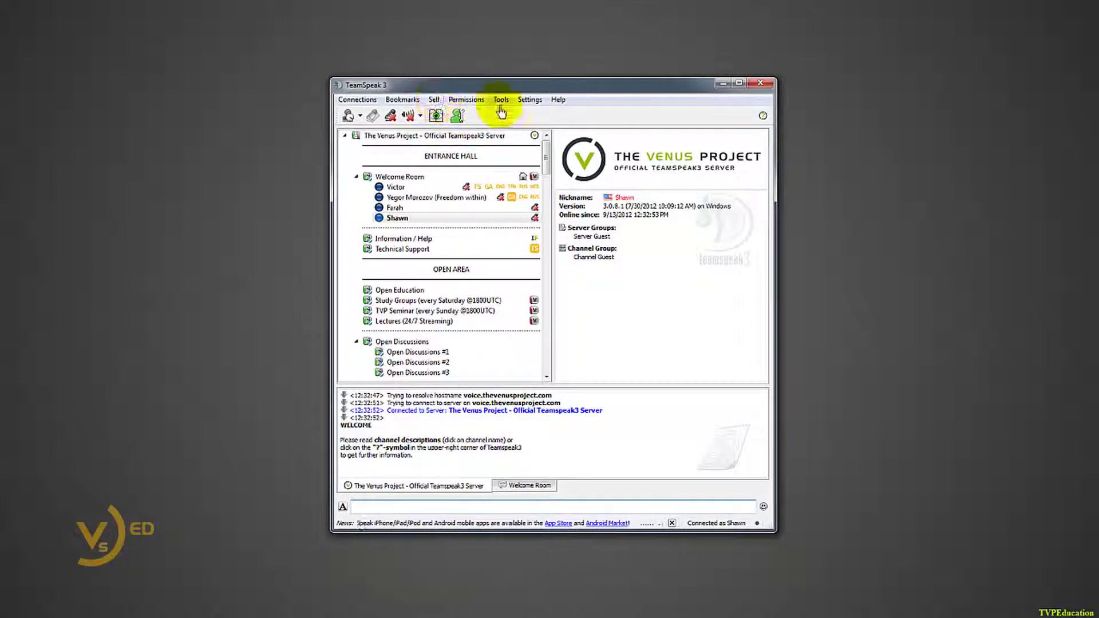
{"action": "left_click", "coordinate": [434, 101]}
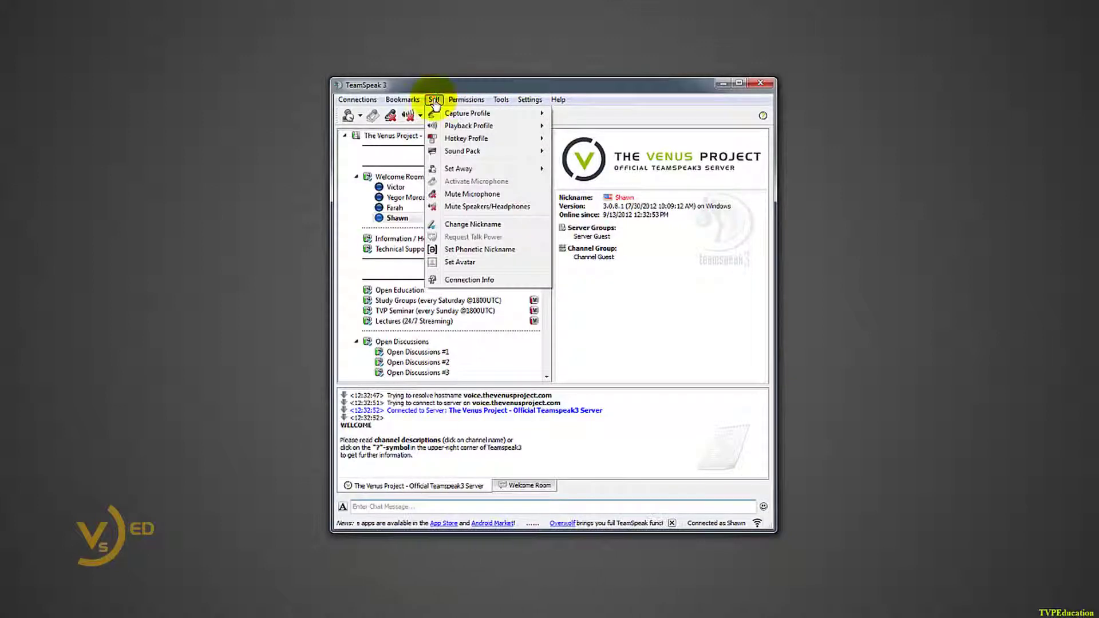
{"action": "mouse_move", "coordinate": [522, 151]}
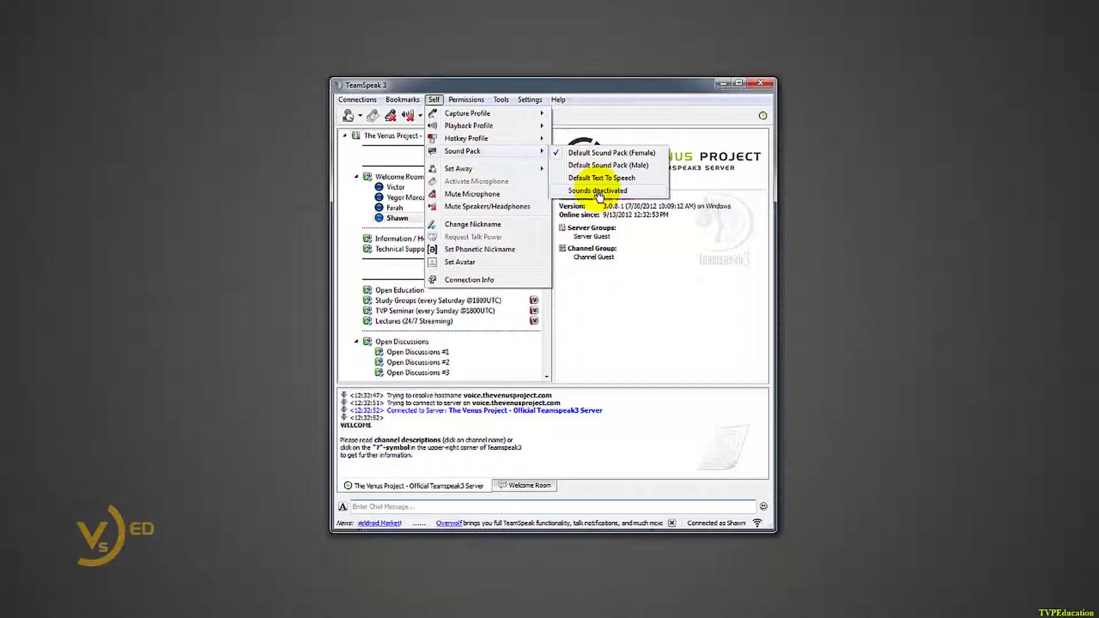
{"action": "left_click", "coordinate": [395, 292]}
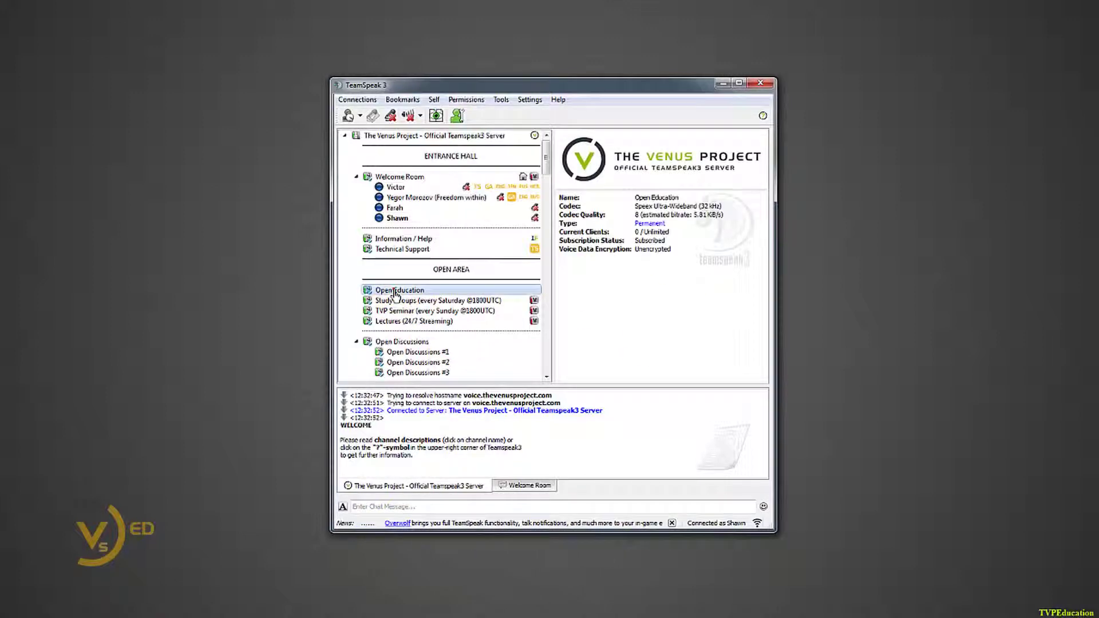
{"action": "double_click", "coordinate": [410, 240]}
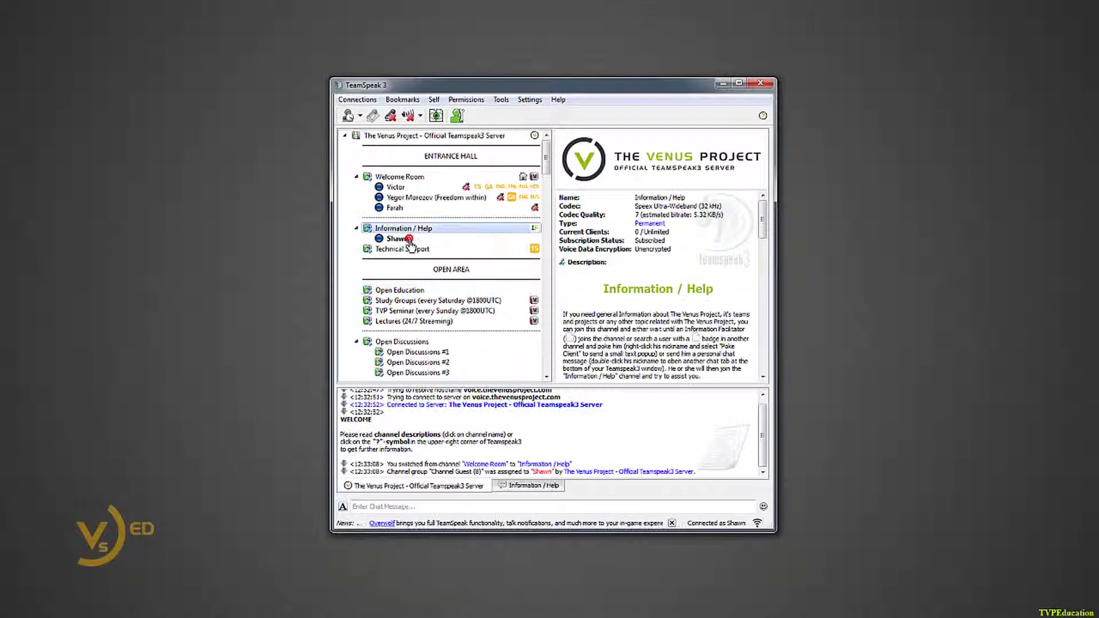
Step: Move back into the Welcome Room and dismiss the moderated-channel notice
{"action": "left_click", "coordinate": [403, 168]}
{"action": "double_click", "coordinate": [400, 177]}
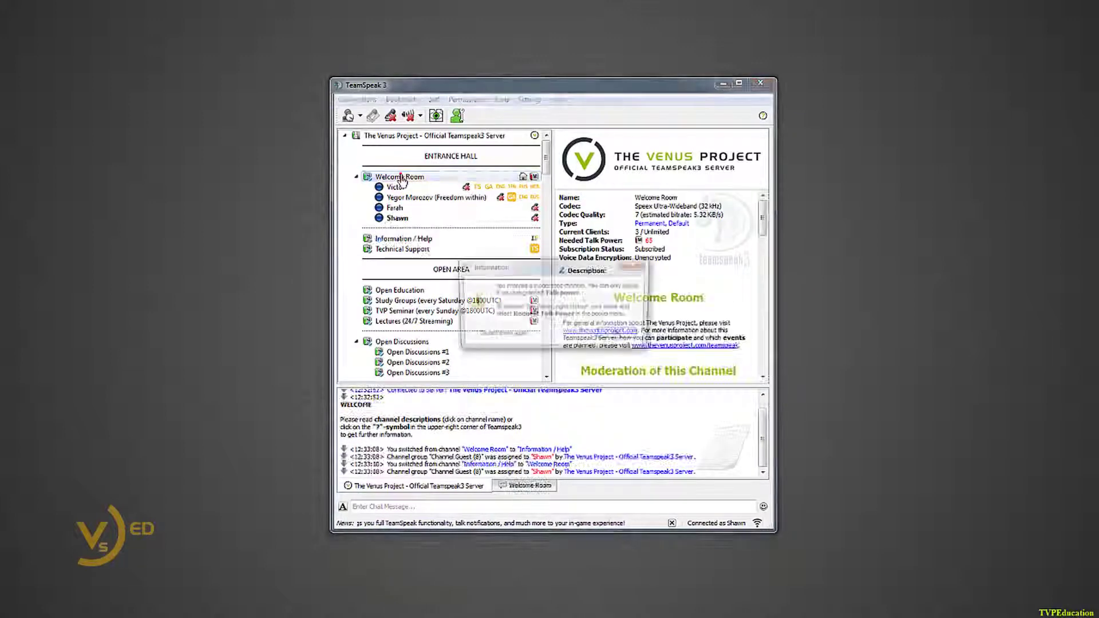
{"action": "left_click", "coordinate": [620, 335]}
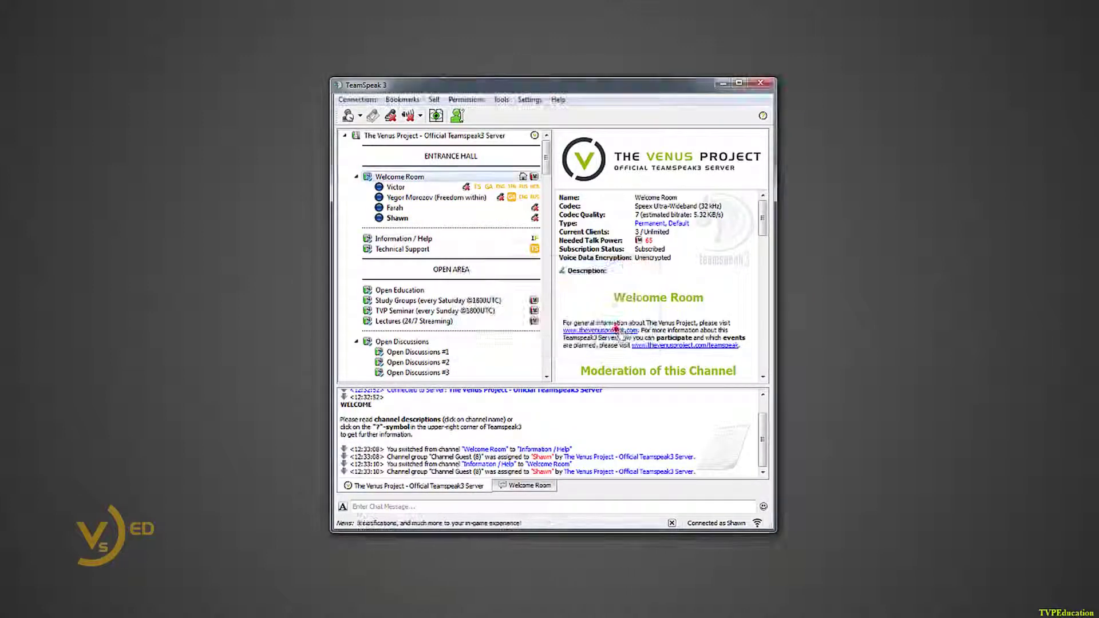
Step: Set Self > Sound Pack to Sounds deactivated
{"action": "left_click", "coordinate": [434, 100]}
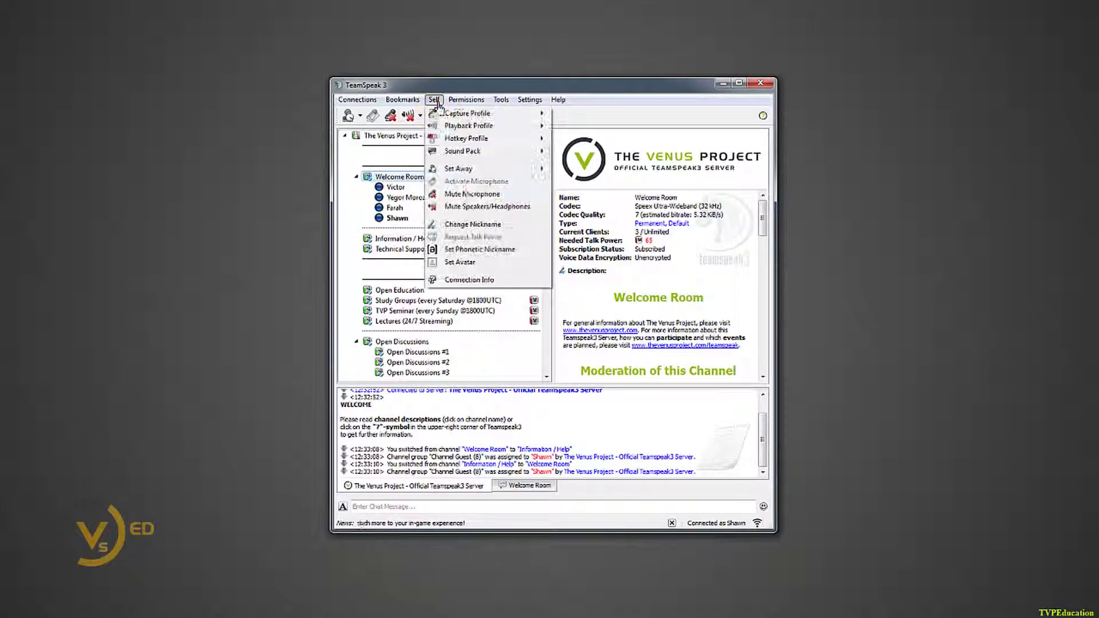
{"action": "mouse_move", "coordinate": [515, 153]}
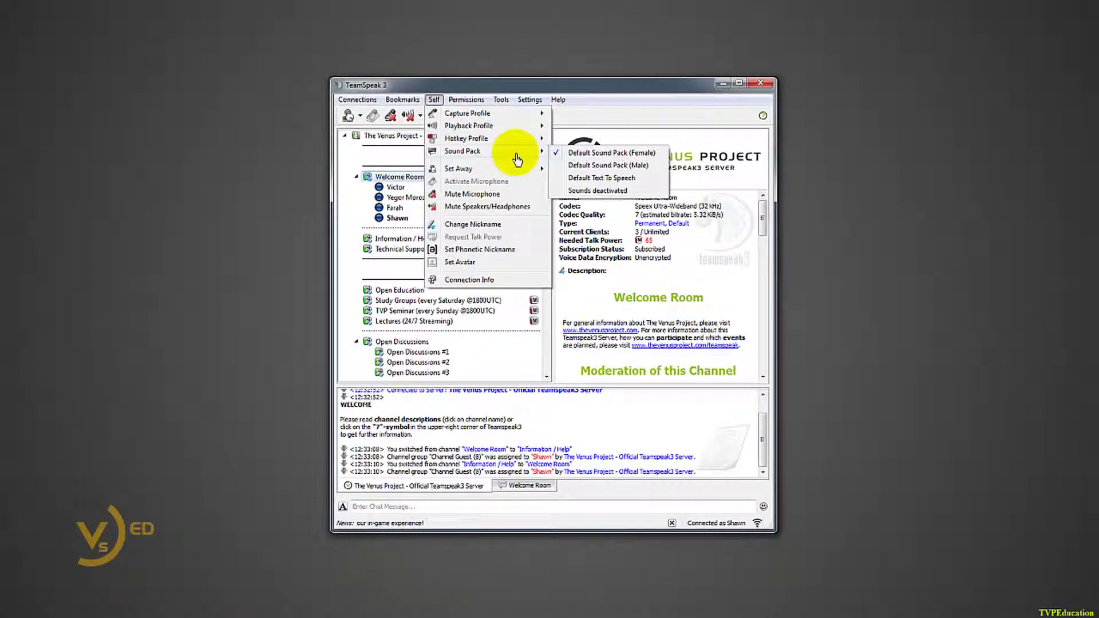
{"action": "left_click", "coordinate": [597, 190]}
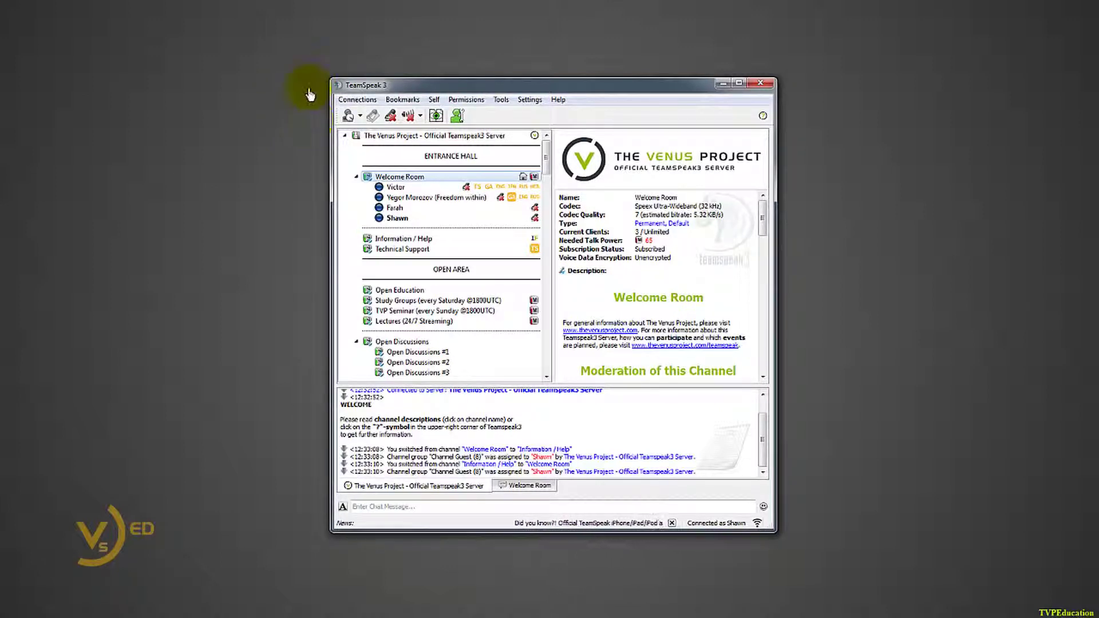
Step: In Options > Notifications, set the sound pack to Sounds deactivated and apply
{"action": "left_click", "coordinate": [527, 105]}
{"action": "left_click", "coordinate": [532, 156]}
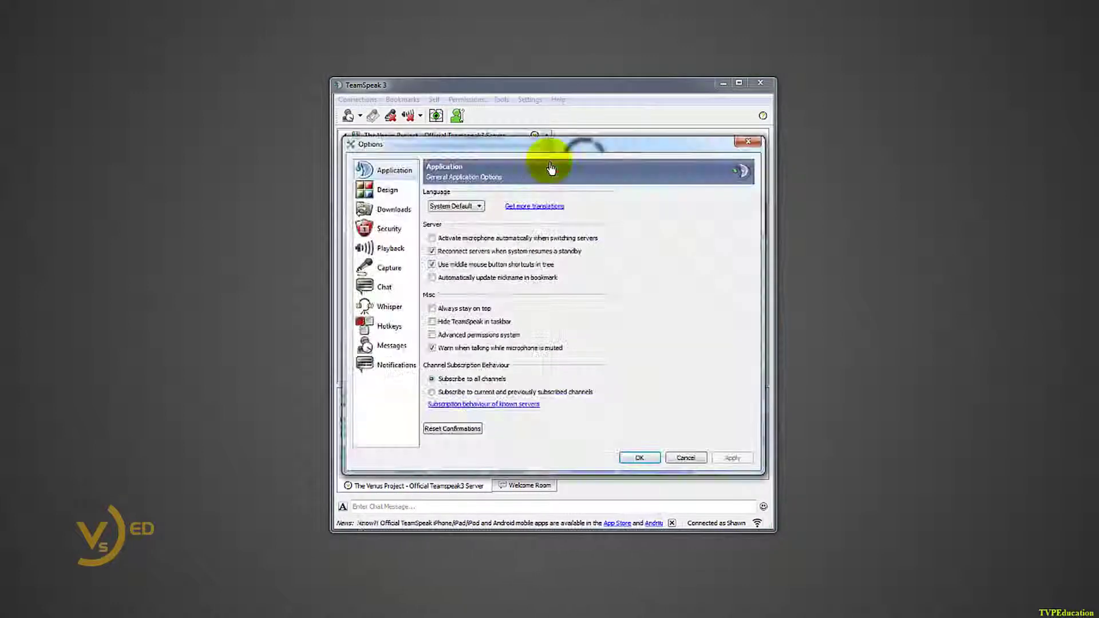
{"action": "left_click", "coordinate": [388, 369]}
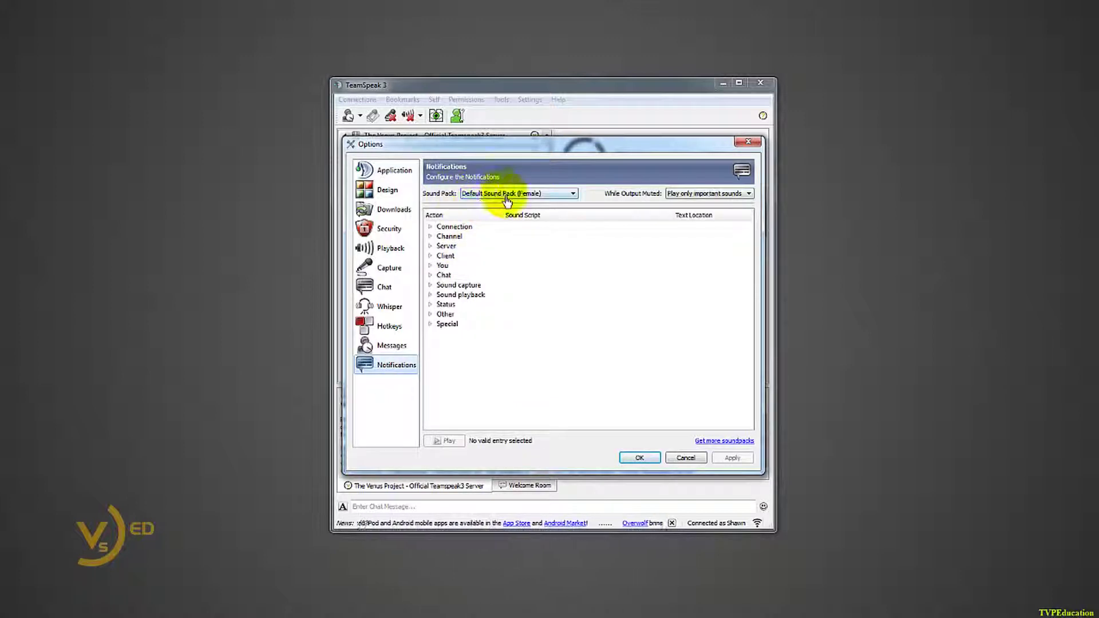
{"action": "left_click", "coordinate": [543, 195]}
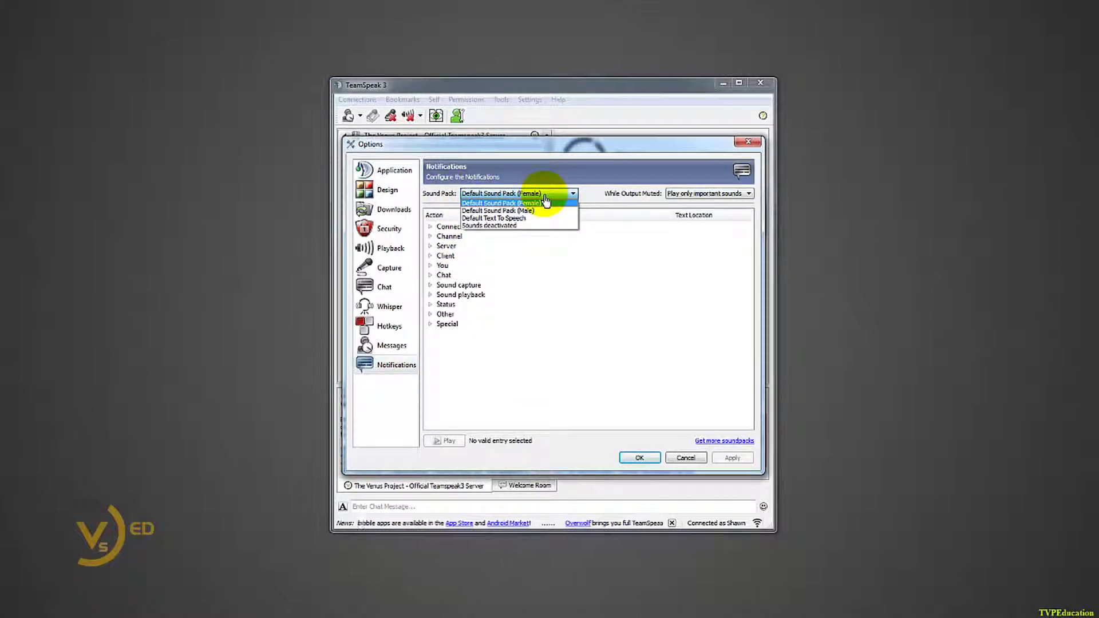
{"action": "left_click", "coordinate": [498, 225]}
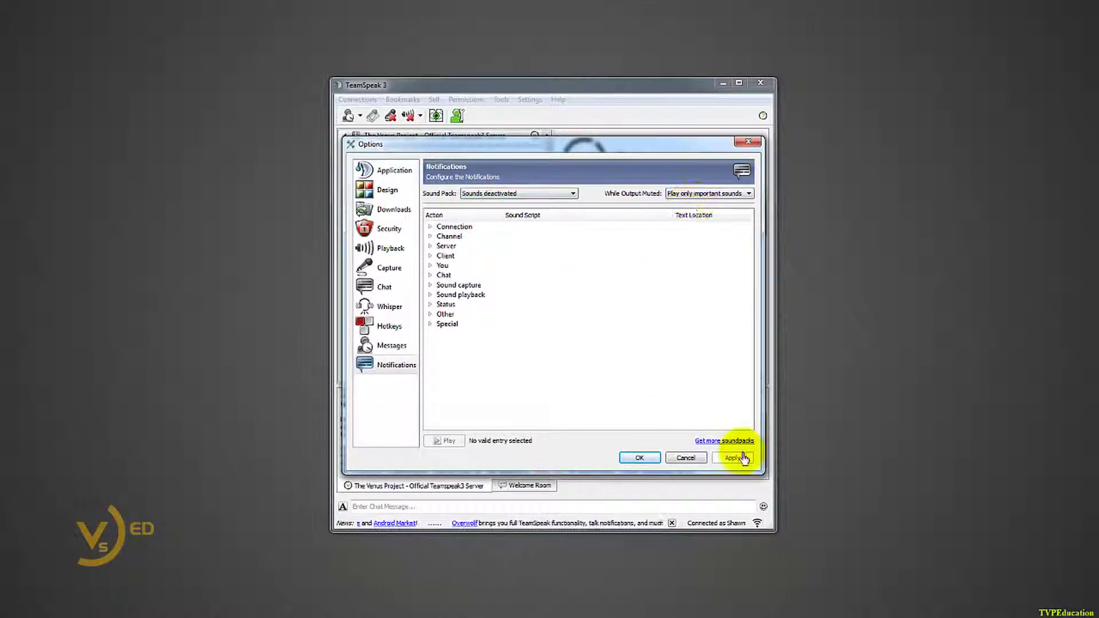
{"action": "left_click", "coordinate": [668, 458]}
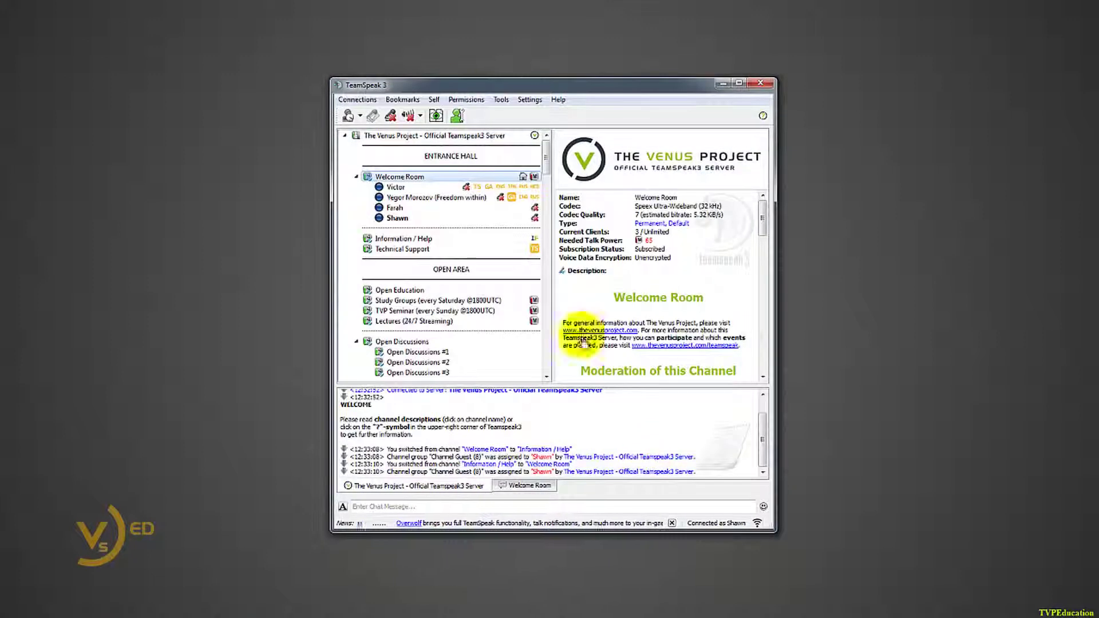
Step: Reopen Options to verify the notification setting and close it with OK
{"action": "left_click", "coordinate": [528, 100]}
{"action": "left_click", "coordinate": [535, 160]}
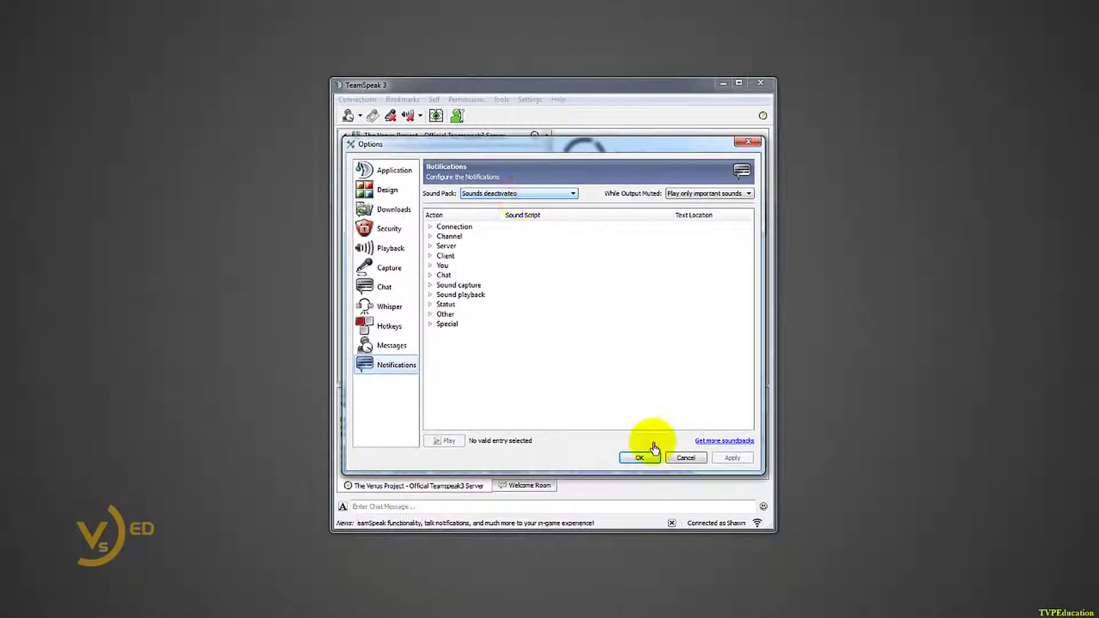
{"action": "left_click", "coordinate": [638, 457]}
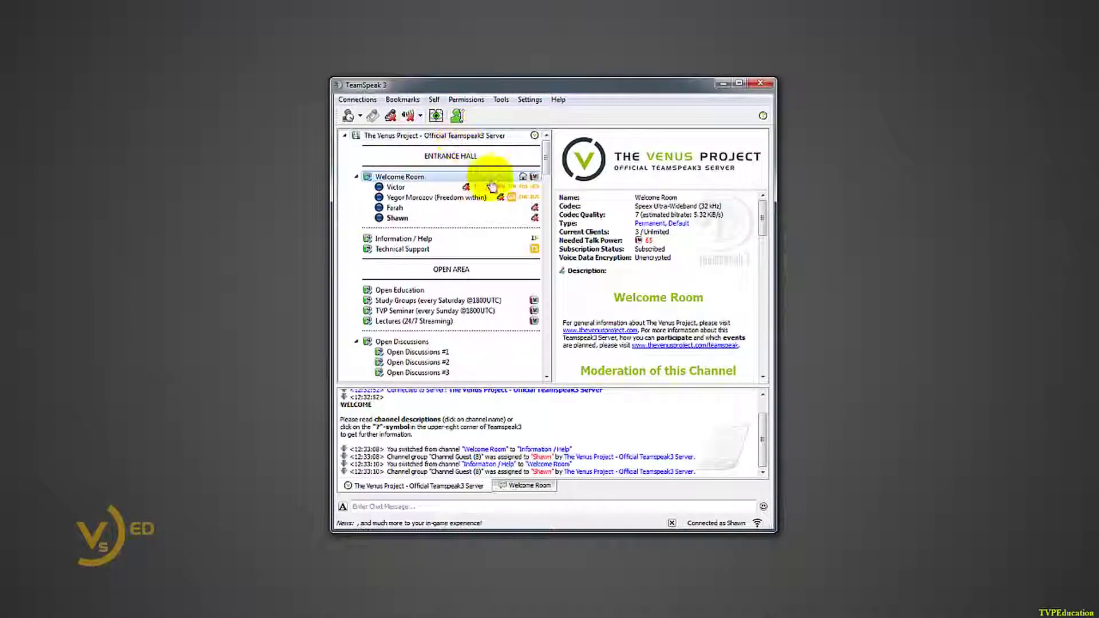
Step: Maximize the window and select a member in the DEU - German Workshop #1 channel
{"action": "key", "text": "super+Up"}
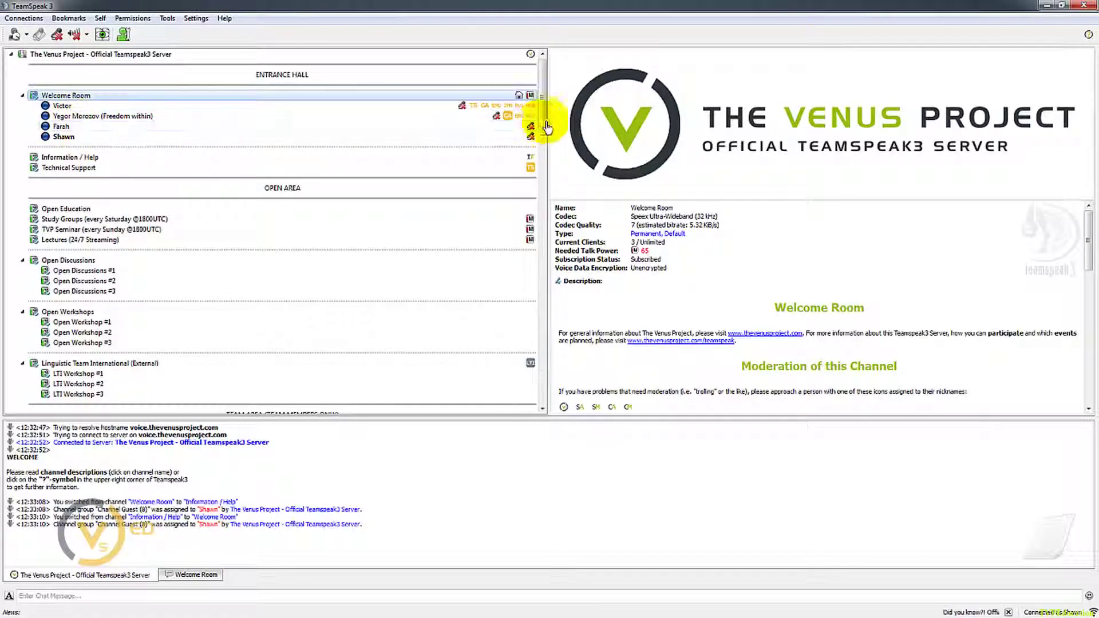
{"action": "left_click_drag", "start_coordinate": [545, 97], "coordinate": [503, 250]}
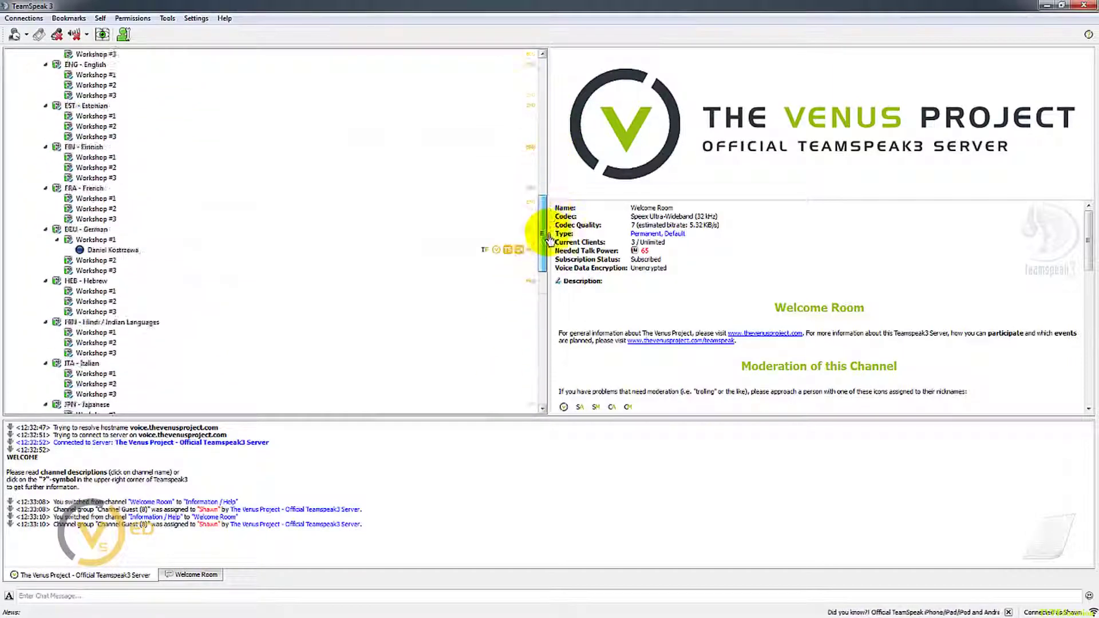
{"action": "scroll", "coordinate": [503, 229], "scroll_direction": "down", "scroll_amount": 1}
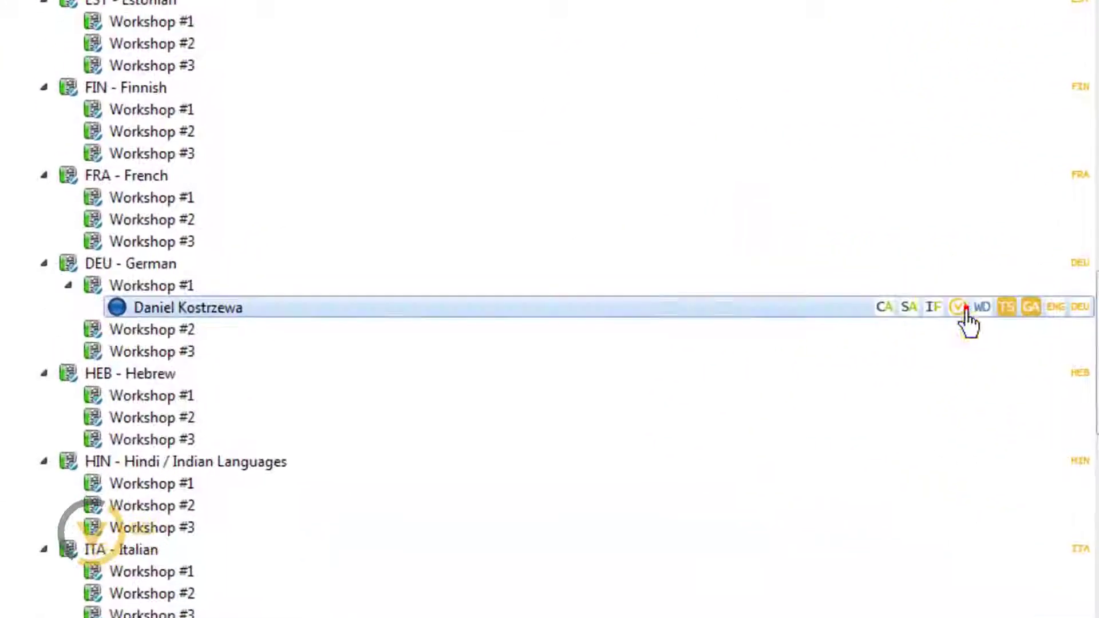
{"action": "left_click", "coordinate": [800, 277]}
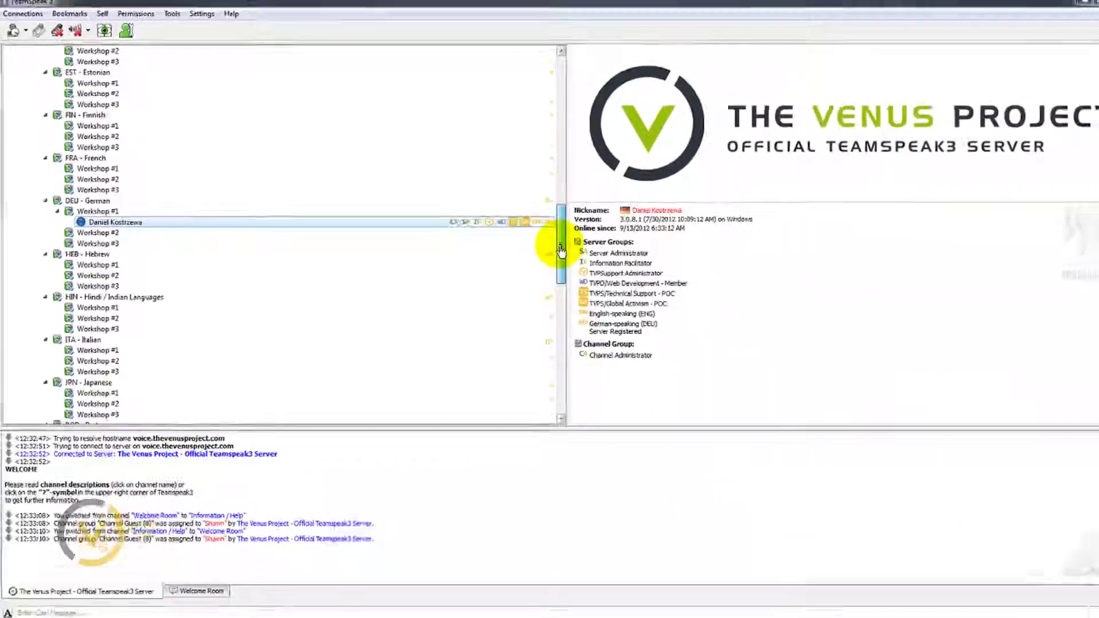
{"action": "left_click_drag", "start_coordinate": [546, 238], "coordinate": [547, 103]}
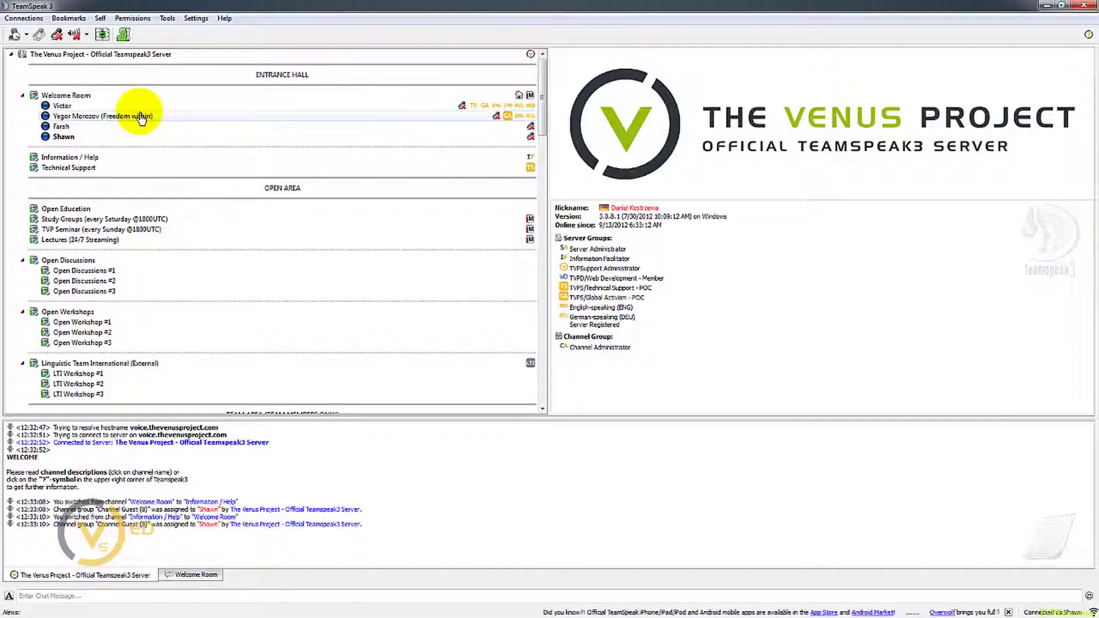
Step: Join Information / Help, view a member's info, and identify the SA badge as Server Administrator
{"action": "double_click", "coordinate": [91, 158]}
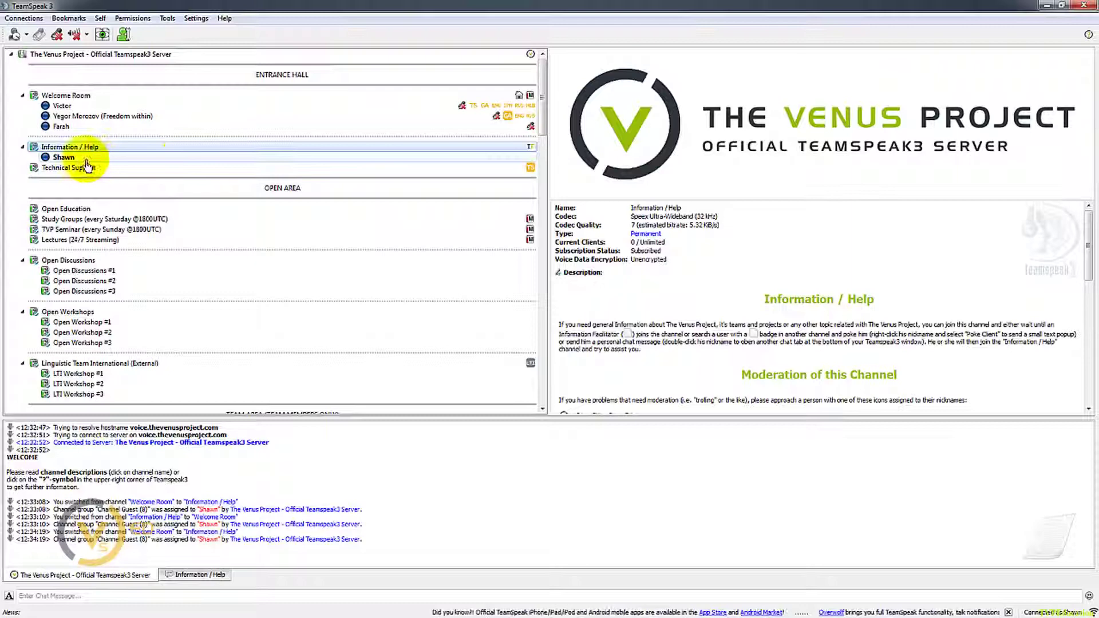
{"action": "left_click", "coordinate": [511, 118]}
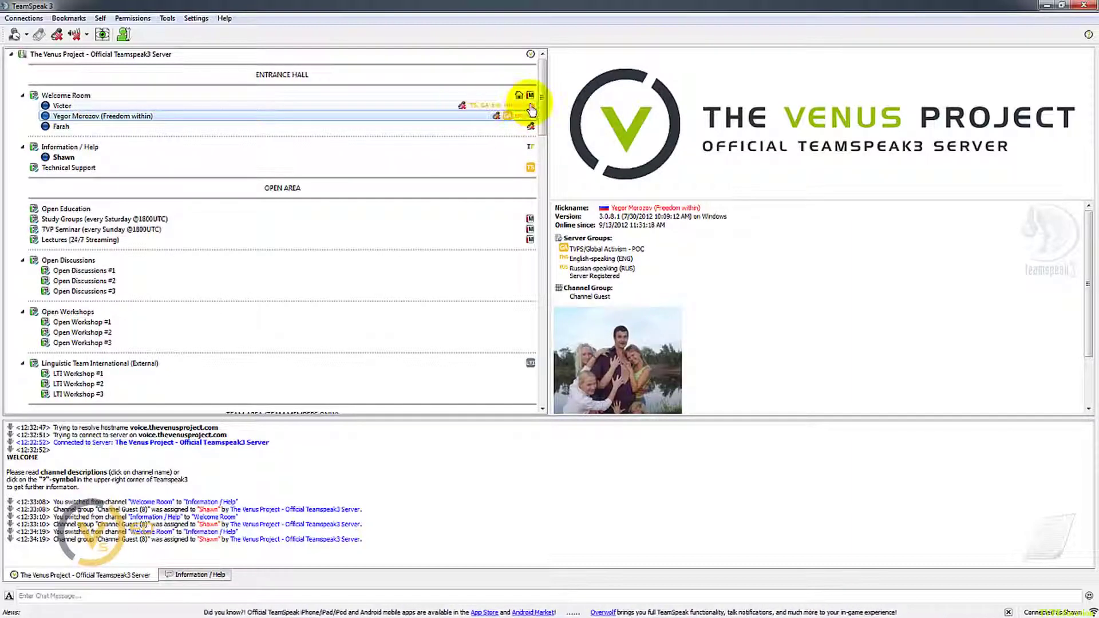
{"action": "left_click_drag", "start_coordinate": [541, 110], "coordinate": [534, 228]}
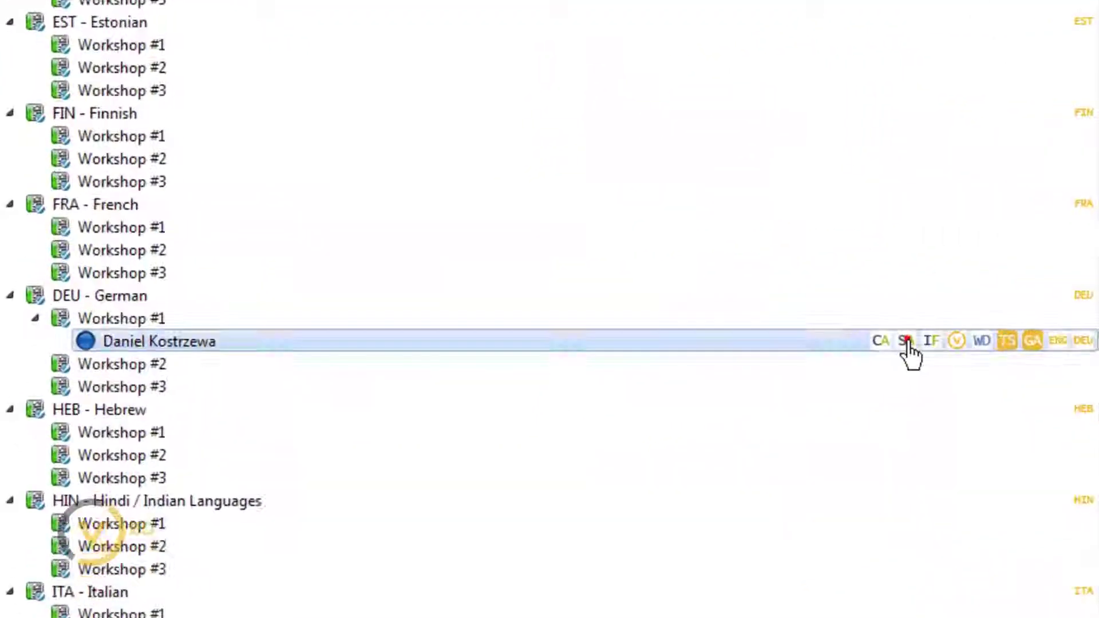
{"action": "left_click", "coordinate": [906, 342]}
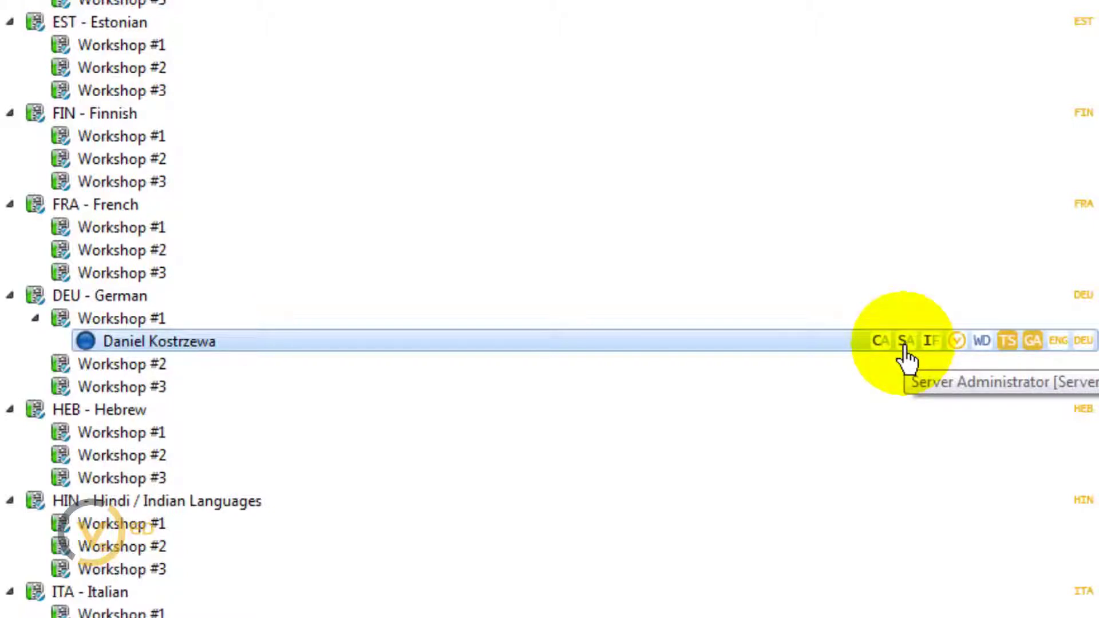
Step: Poke the German Workshop #1 member with the reason 'Halp' and maximize the TeamSpeak window
{"action": "right_click", "coordinate": [707, 355]}
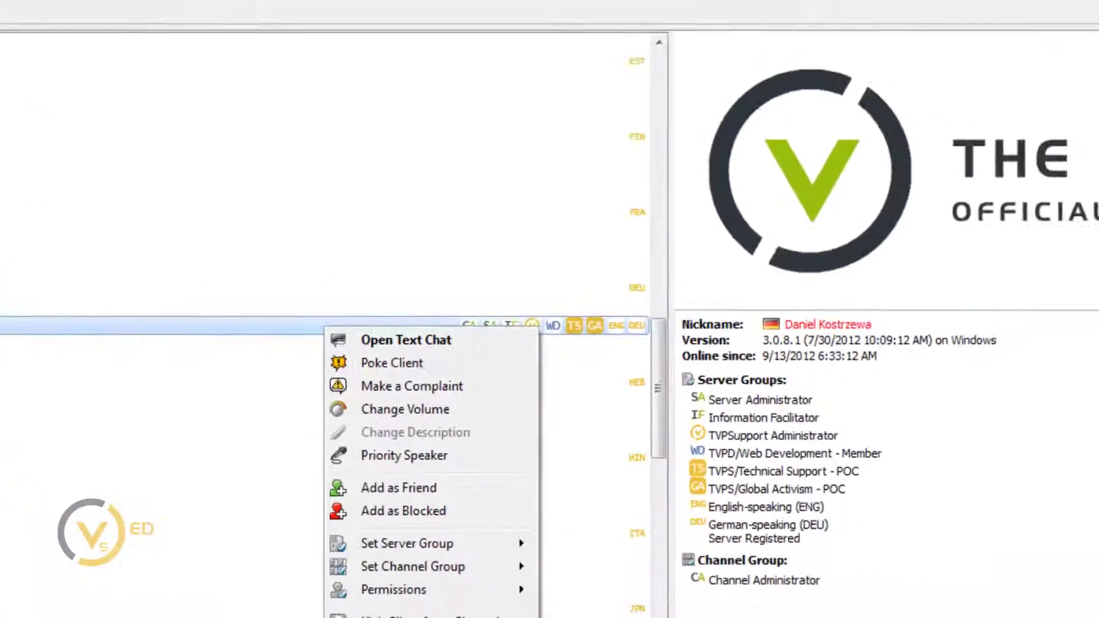
{"action": "left_click", "coordinate": [171, 382]}
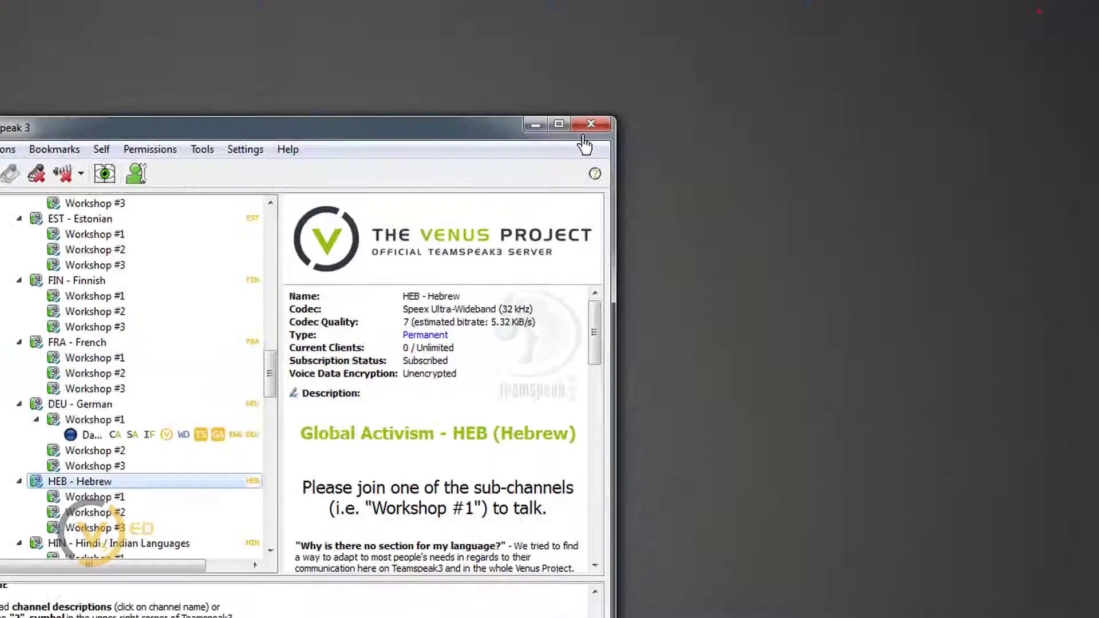
{"action": "left_click", "coordinate": [102, 437]}
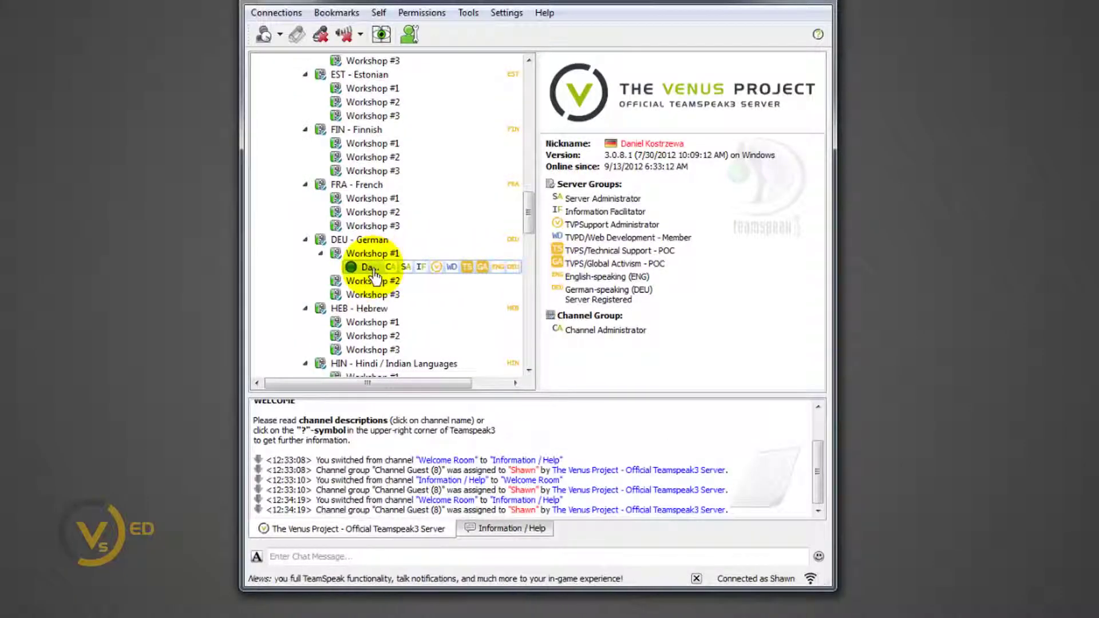
{"action": "right_click", "coordinate": [373, 269]}
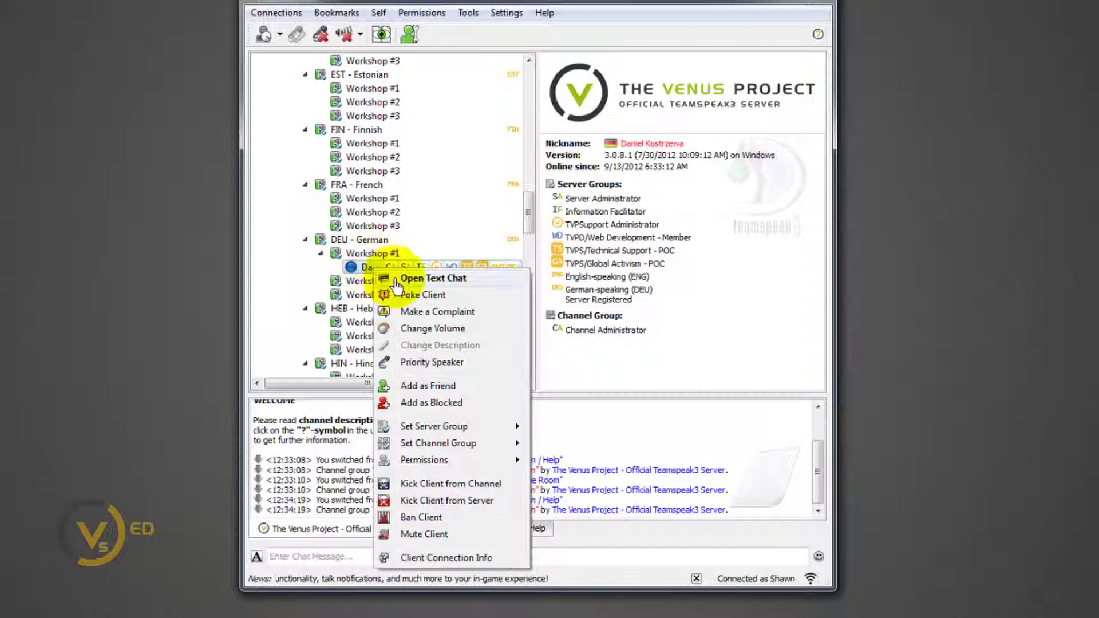
{"action": "left_click", "coordinate": [416, 299]}
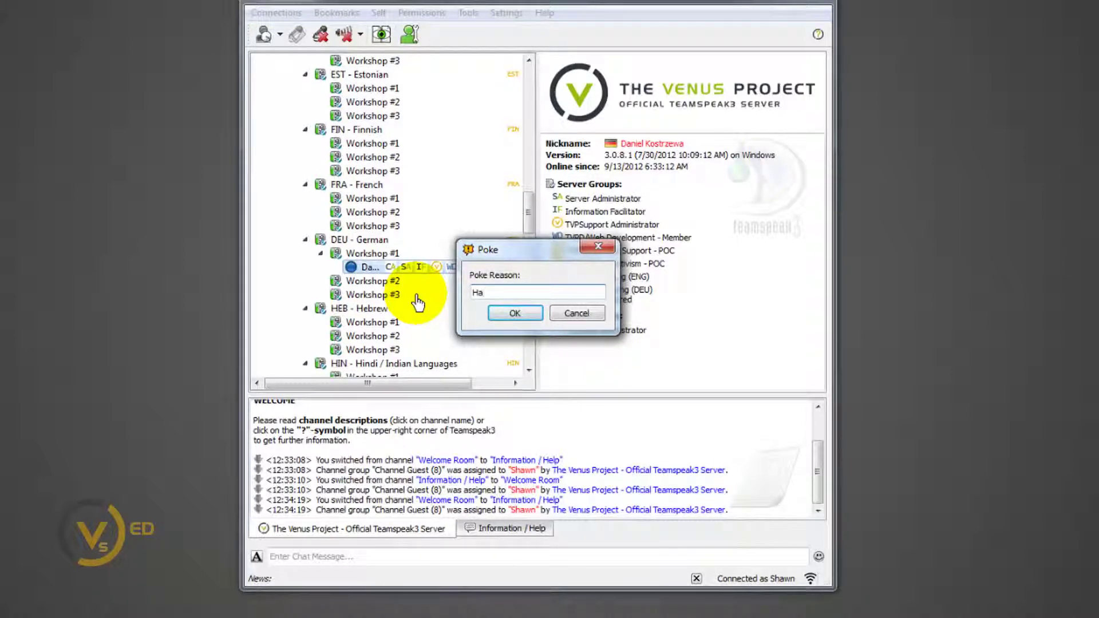
{"action": "key", "text": "Return"}
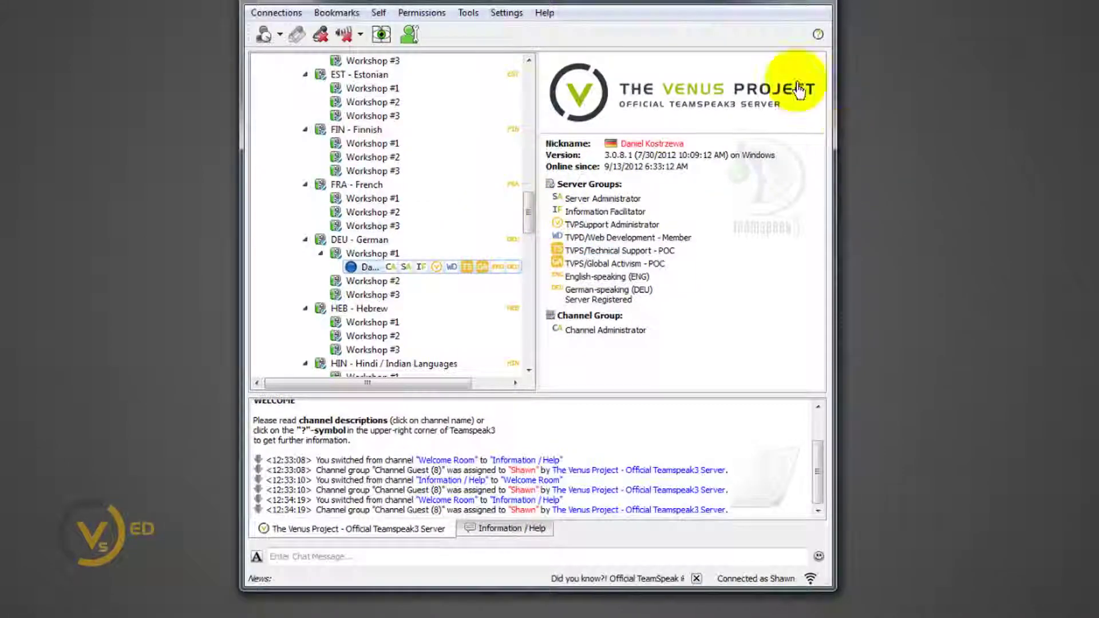
{"action": "double_click", "coordinate": [609, 8]}
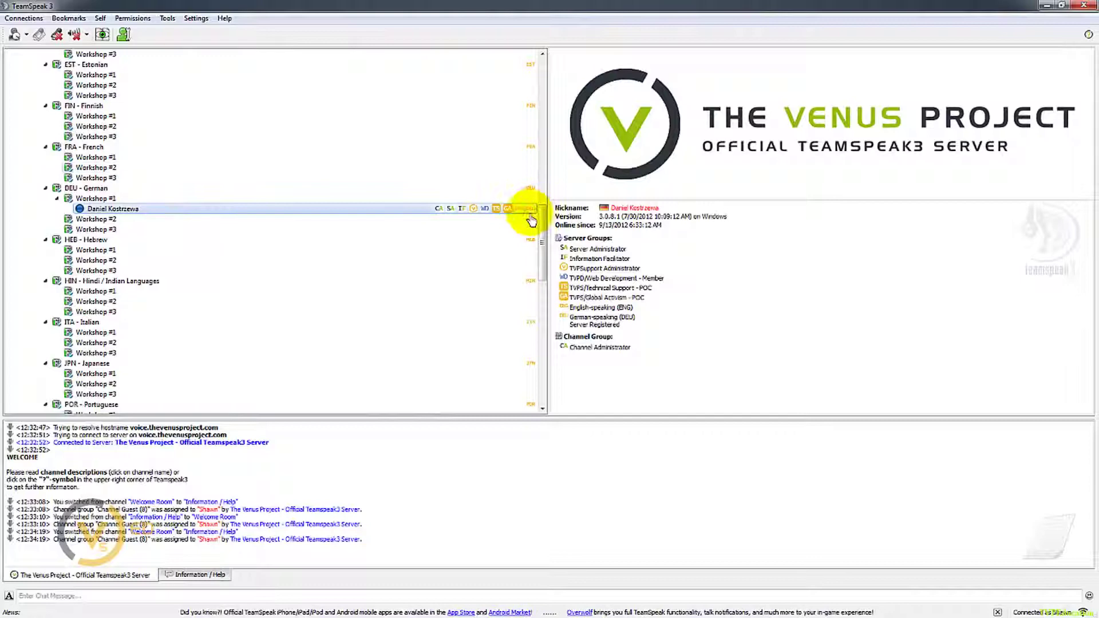
Step: View the Welcome Room, Information / Help, Technical Support, Open Education, Study Groups and TVP Seminar descriptions
{"action": "left_click_drag", "start_coordinate": [542, 232], "coordinate": [549, 78]}
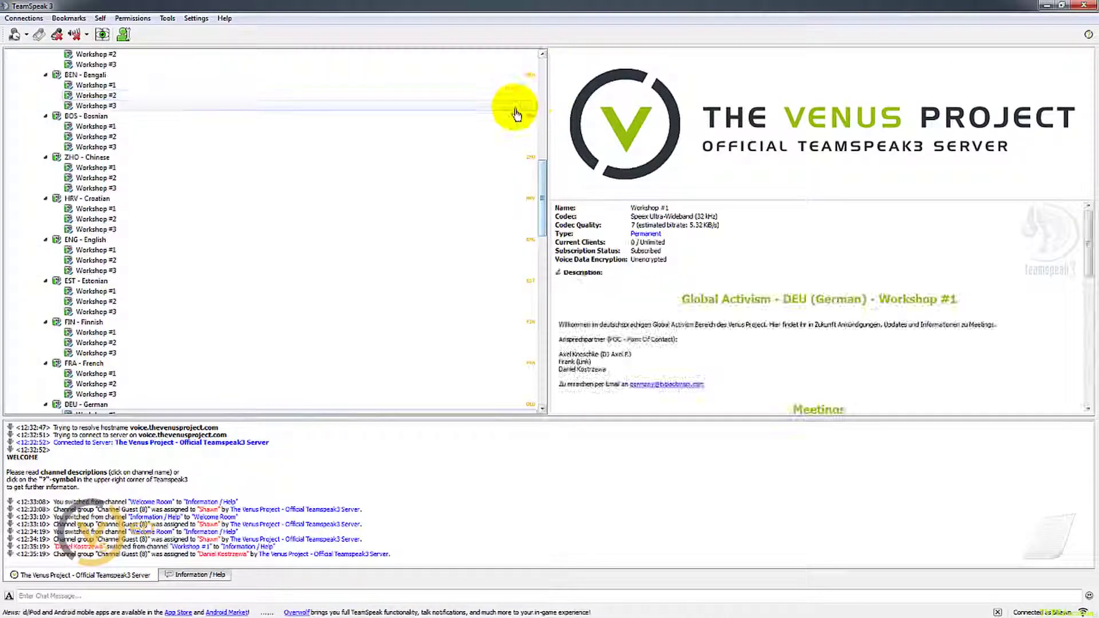
{"action": "left_click_drag", "start_coordinate": [545, 167], "coordinate": [550, 49]}
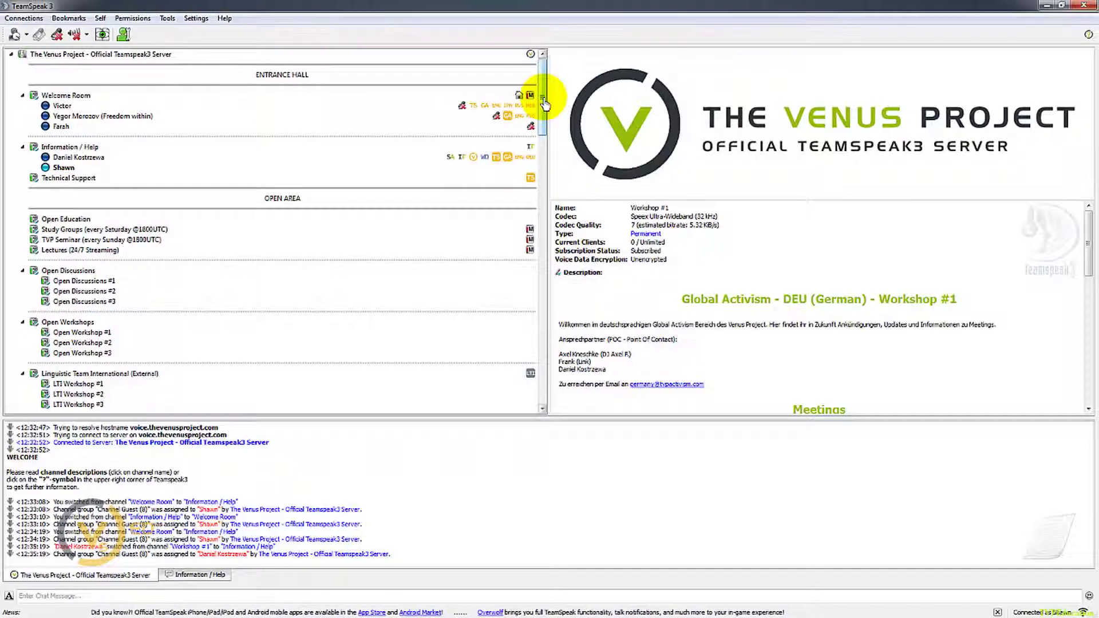
{"action": "left_click", "coordinate": [95, 99]}
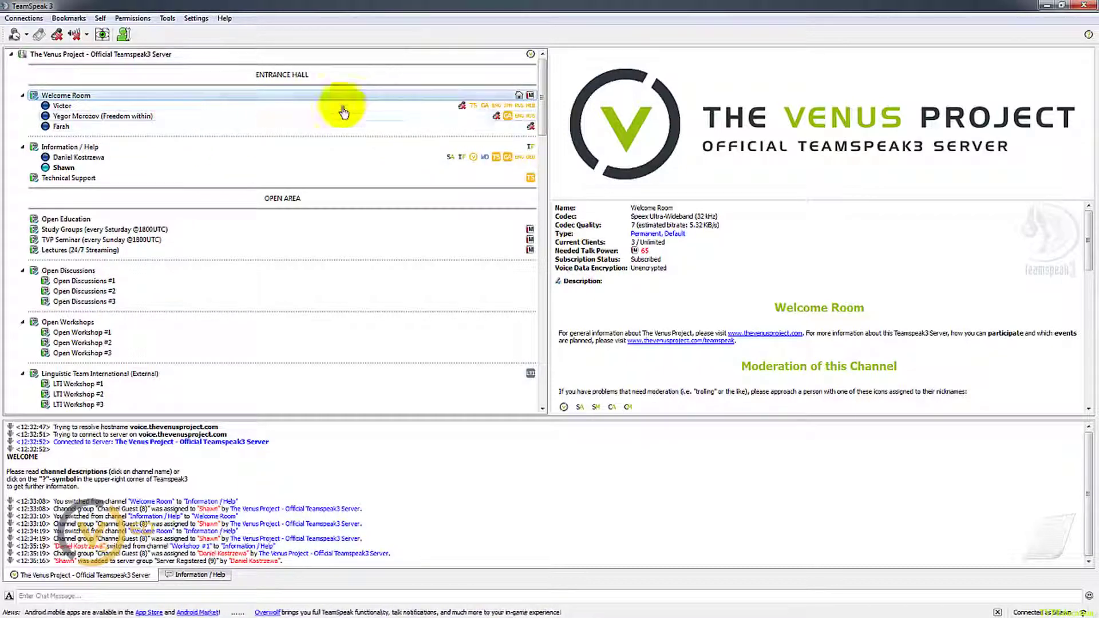
{"action": "left_click", "coordinate": [74, 149]}
{"action": "left_click", "coordinate": [102, 179]}
{"action": "left_click", "coordinate": [113, 220]}
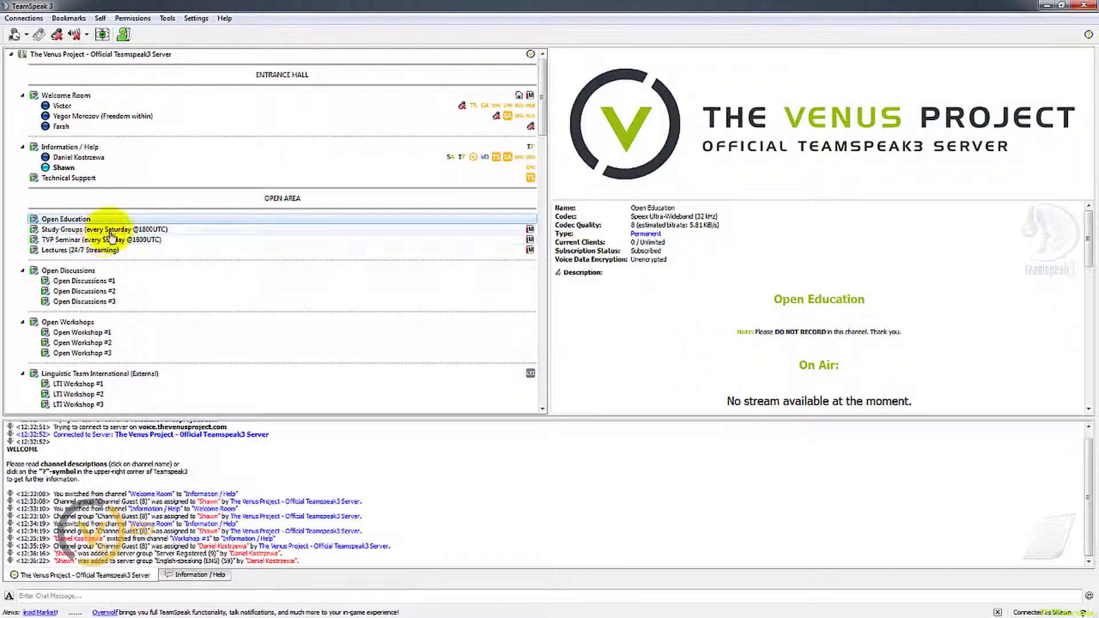
{"action": "left_click", "coordinate": [112, 230]}
{"action": "left_click", "coordinate": [111, 230]}
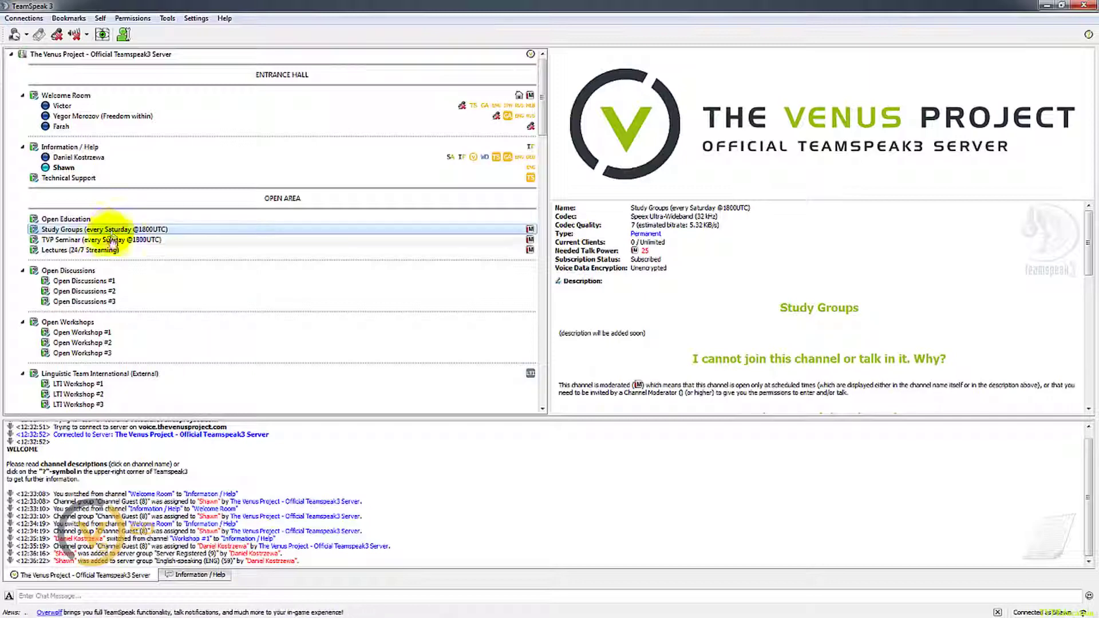
{"action": "left_click", "coordinate": [115, 239]}
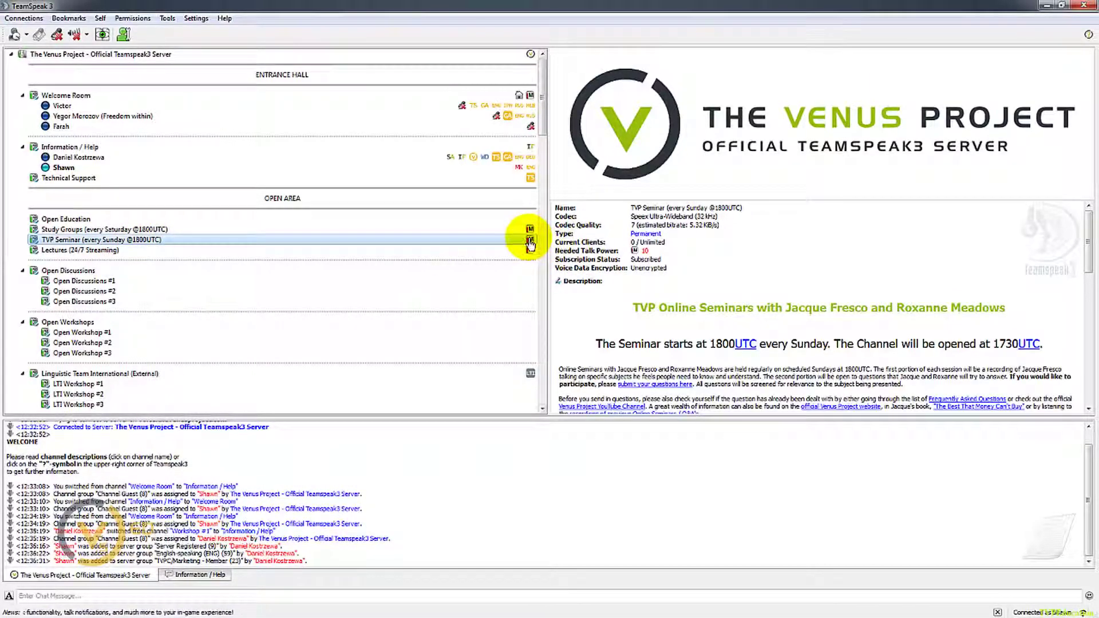
Step: Join Open Discussions #1, #2 and #3, then the POC/Support Meetings channel
{"action": "double_click", "coordinate": [80, 281]}
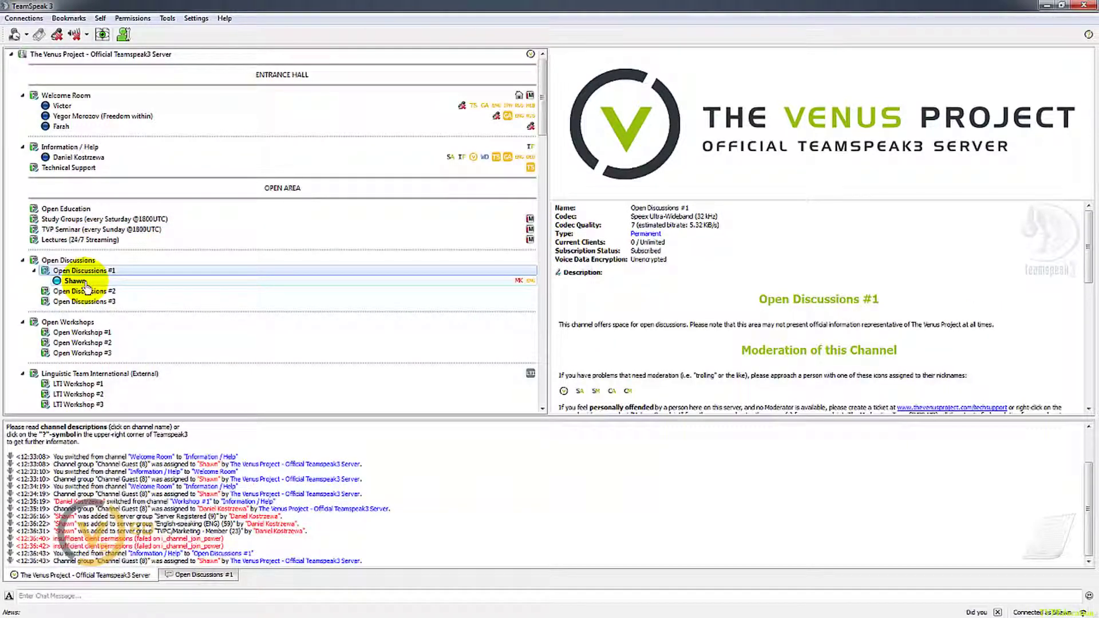
{"action": "double_click", "coordinate": [86, 290]}
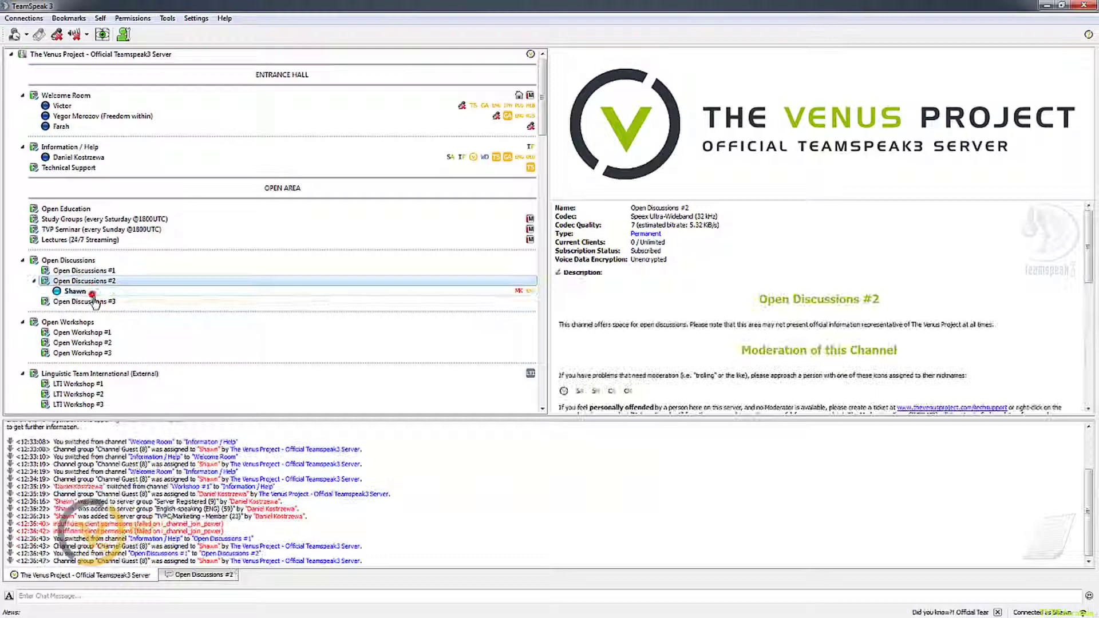
{"action": "left_click", "coordinate": [97, 302]}
{"action": "double_click", "coordinate": [97, 302]}
{"action": "scroll", "coordinate": [137, 312], "scroll_direction": "down", "scroll_amount": 4}
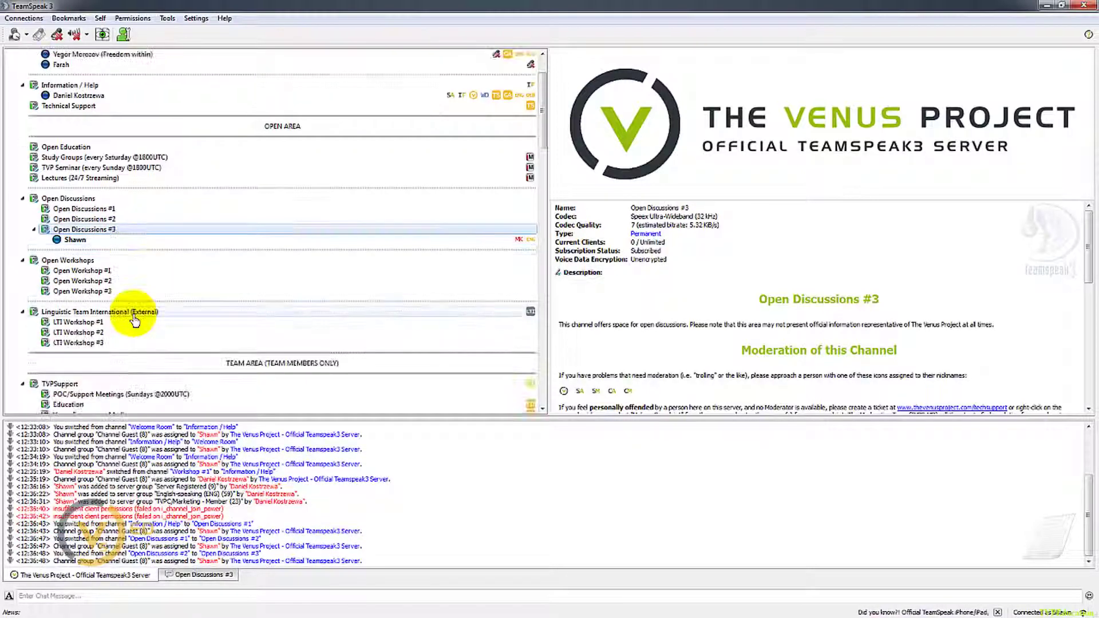
{"action": "scroll", "coordinate": [289, 302], "scroll_direction": "down", "scroll_amount": 1}
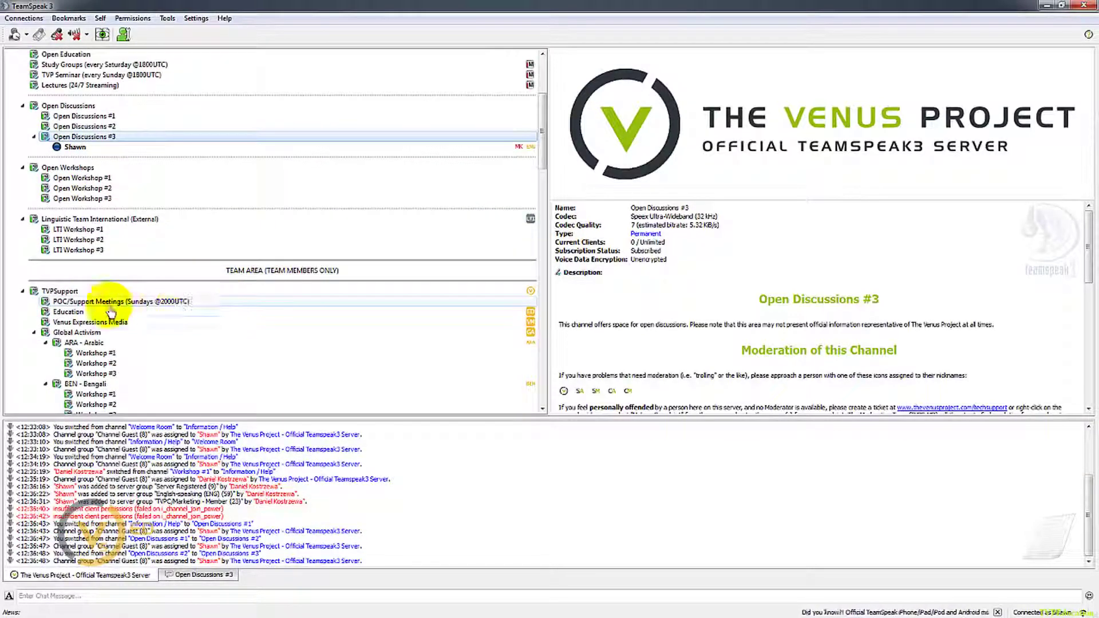
{"action": "double_click", "coordinate": [86, 301]}
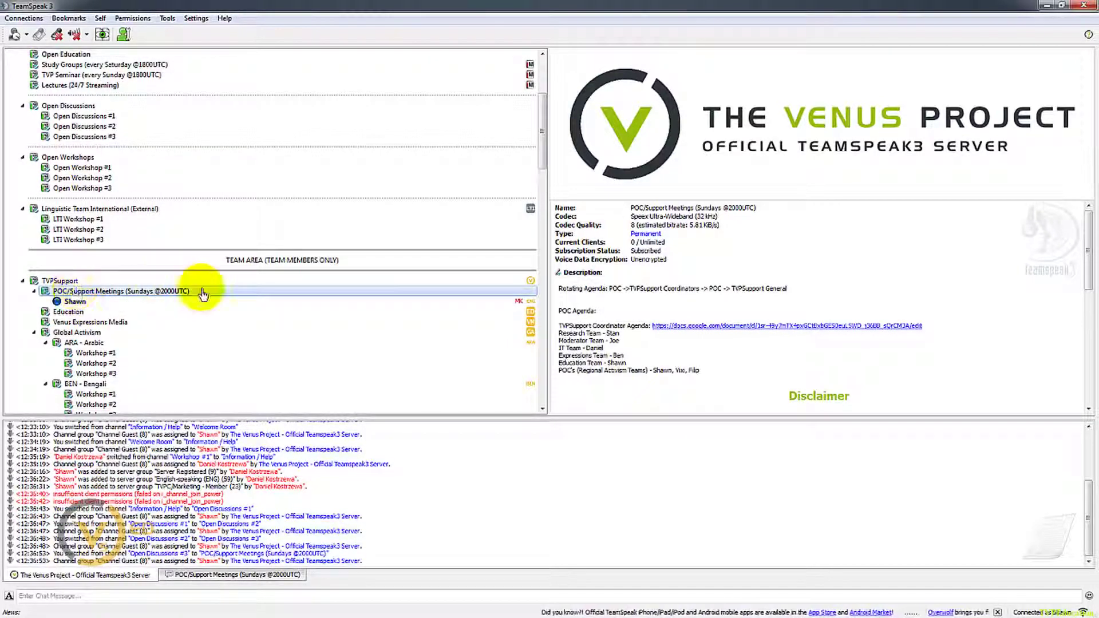
Step: Read the TEAM AREA, Arabic Workshop #1, Global Activism and Arabic Workshop #2 descriptions
{"action": "left_click", "coordinate": [321, 265]}
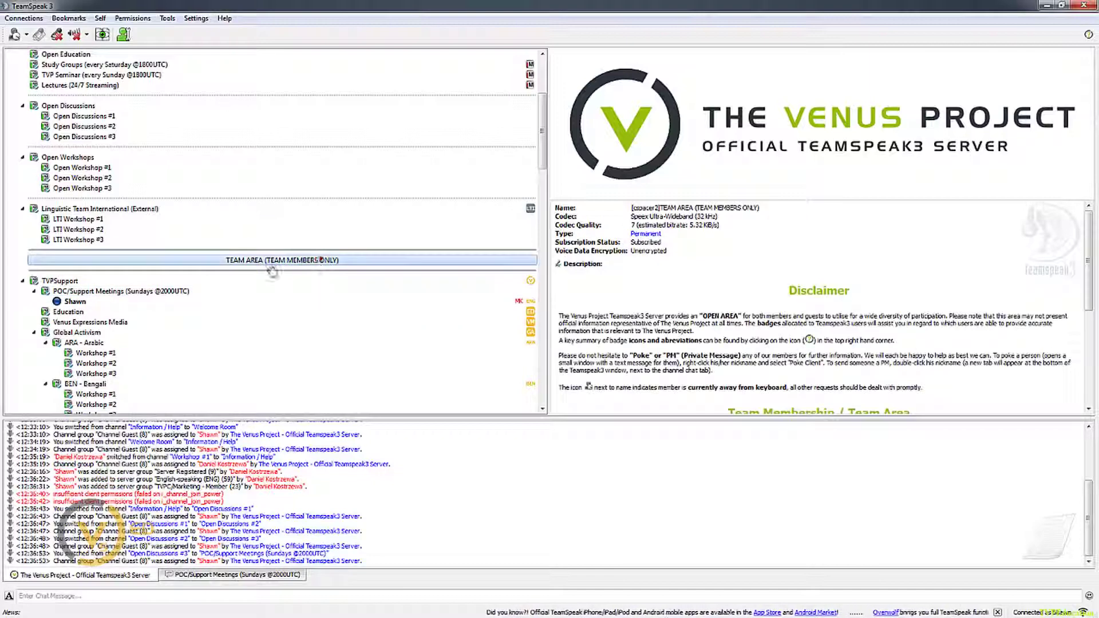
{"action": "left_click", "coordinate": [206, 353]}
{"action": "left_click", "coordinate": [162, 332]}
{"action": "left_click", "coordinate": [140, 363]}
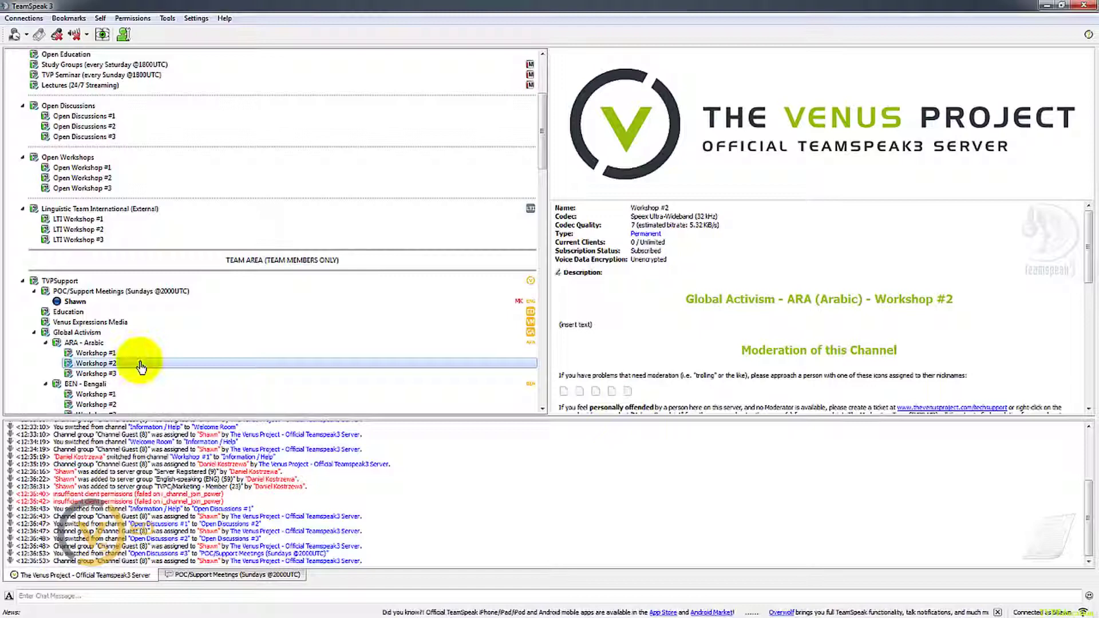
{"action": "left_click_drag", "start_coordinate": [542, 131], "coordinate": [544, 135]}
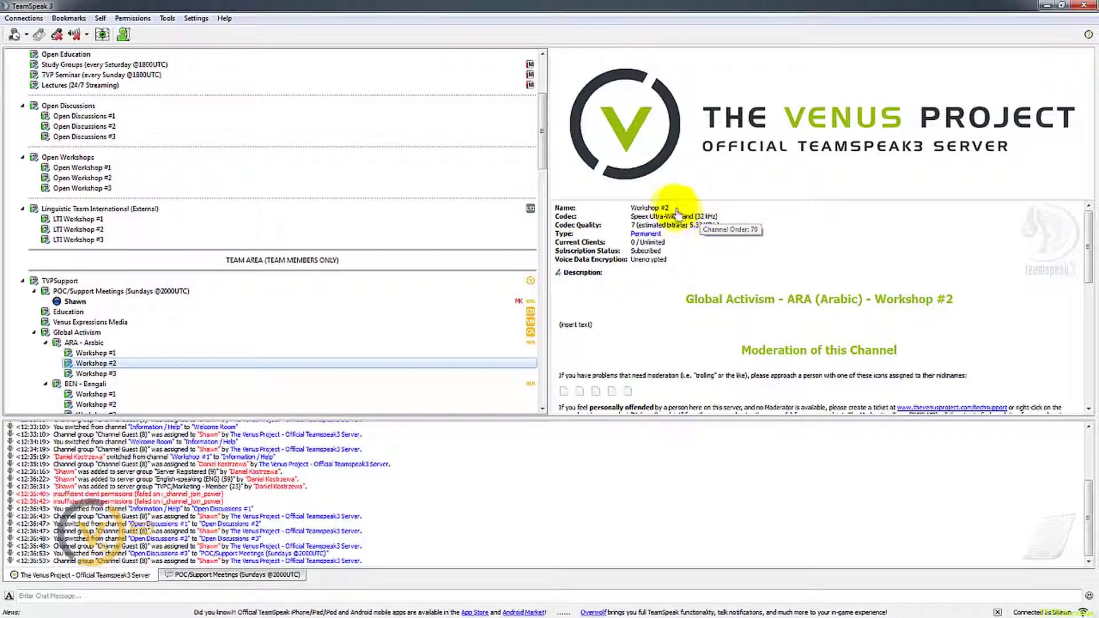
{"action": "left_click_drag", "start_coordinate": [544, 135], "coordinate": [546, 99]}
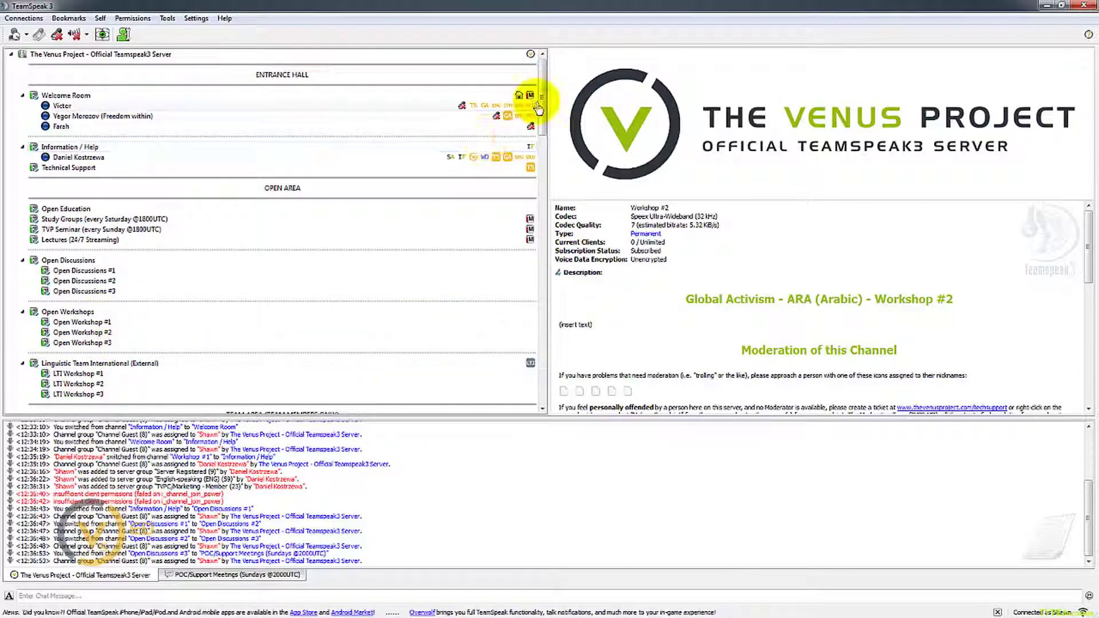
{"action": "mouse_move", "coordinate": [543, 88]}
{"action": "left_mouse_down"}
{"action": "mouse_move", "coordinate": [535, 331]}
{"action": "mouse_move", "coordinate": [530, 86]}
{"action": "mouse_move", "coordinate": [531, 96]}
{"action": "left_mouse_up"}
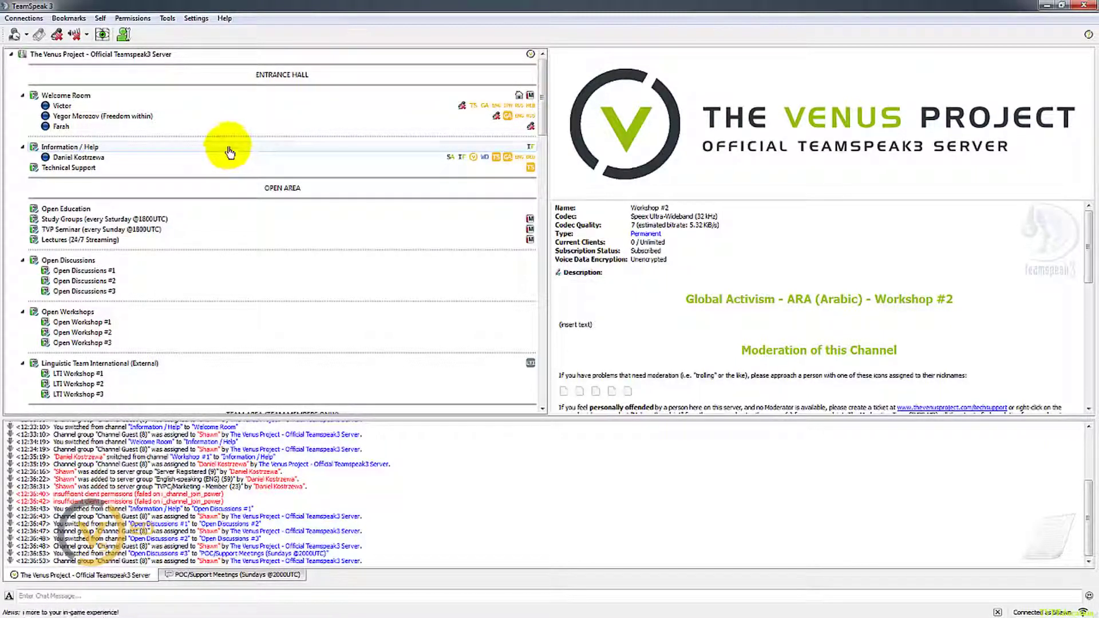
Step: Bring up the Settings menu to reach the client options
{"action": "left_click", "coordinate": [197, 18]}
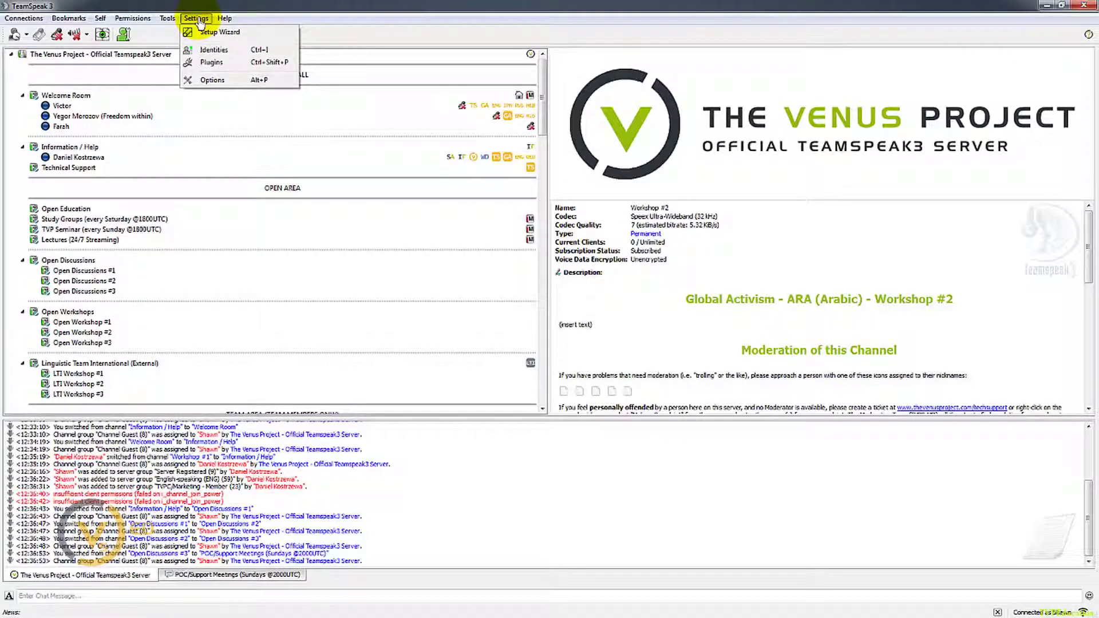
{"action": "key", "text": "Escape"}
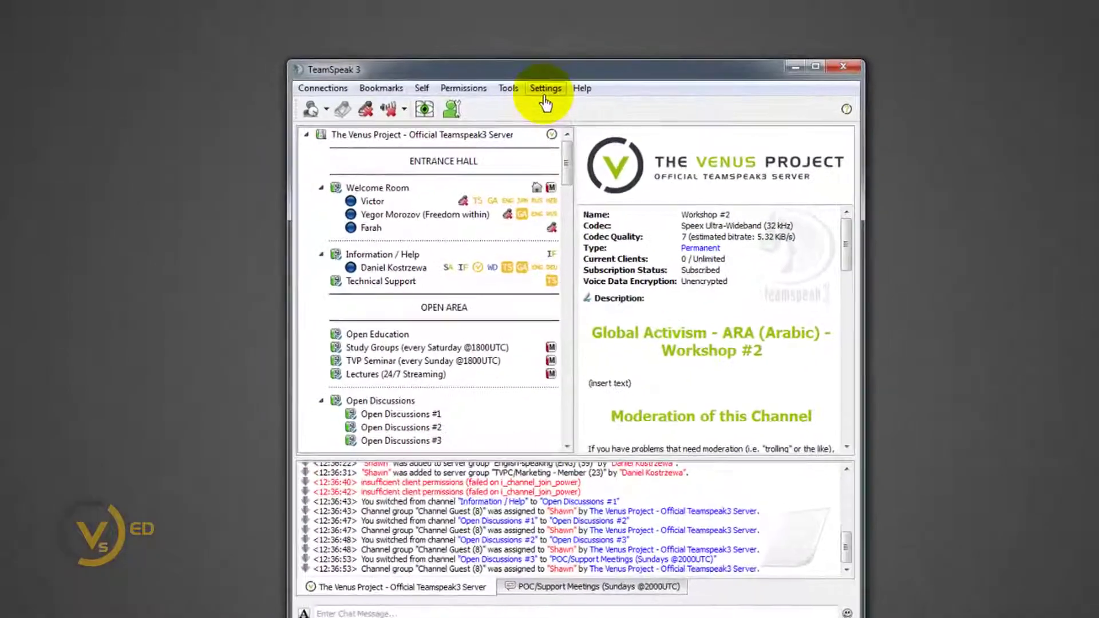
{"action": "left_click", "coordinate": [545, 93]}
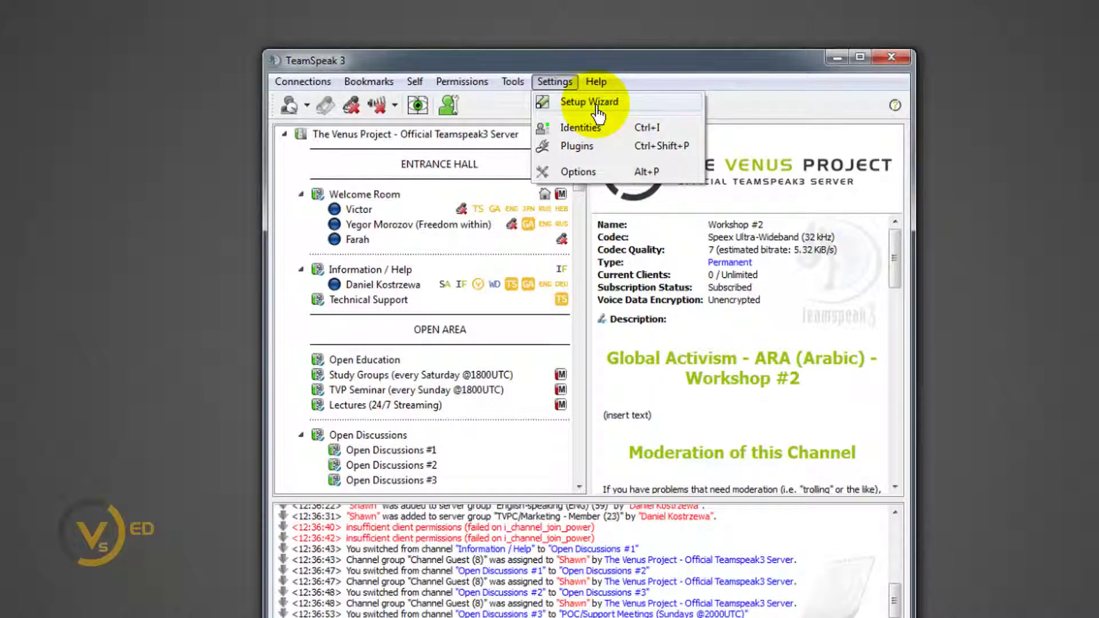
Step: In Options > Capture, keep automatic capture mode and select Microphone (Samson Meteor Mic) as device
{"action": "left_click", "coordinate": [579, 173]}
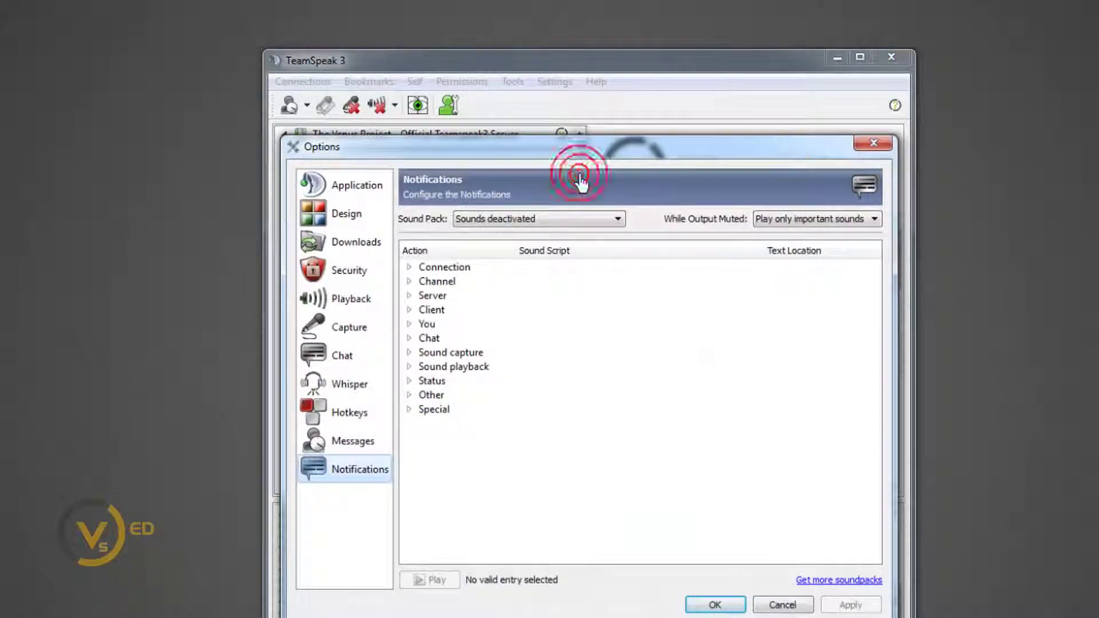
{"action": "left_click", "coordinate": [348, 328]}
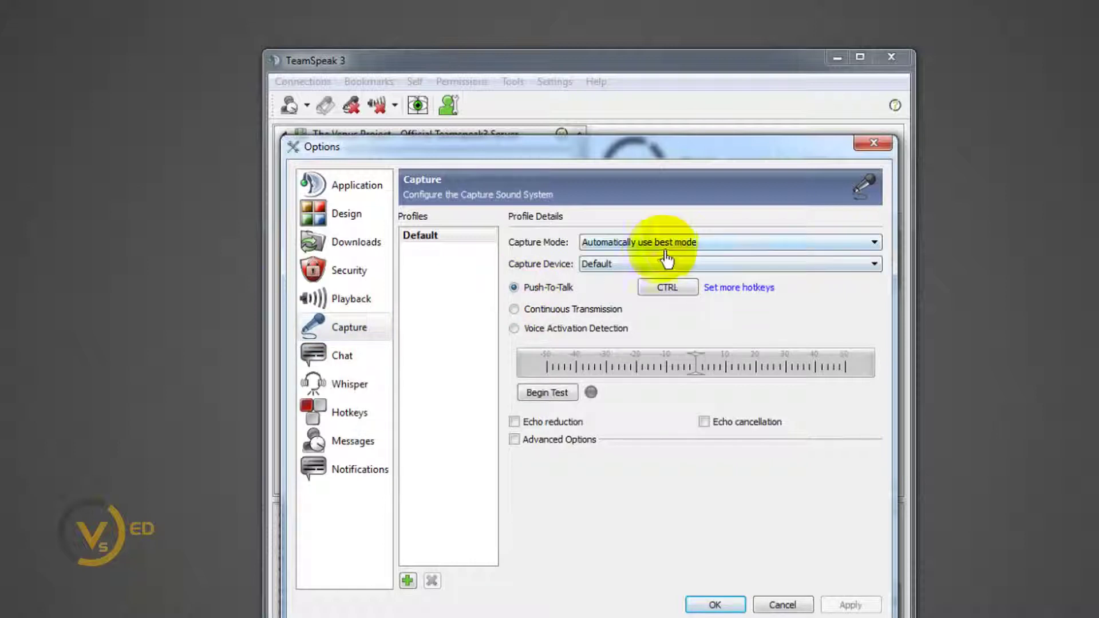
{"action": "left_click", "coordinate": [687, 242]}
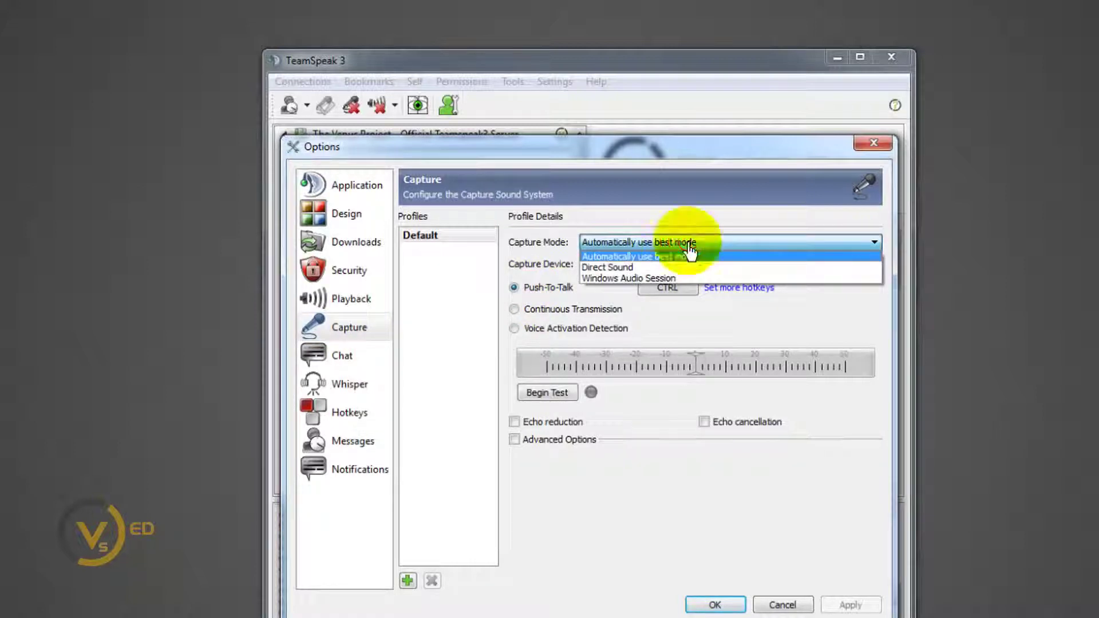
{"action": "left_click", "coordinate": [689, 245]}
{"action": "left_click", "coordinate": [688, 245]}
{"action": "left_click", "coordinate": [689, 254]}
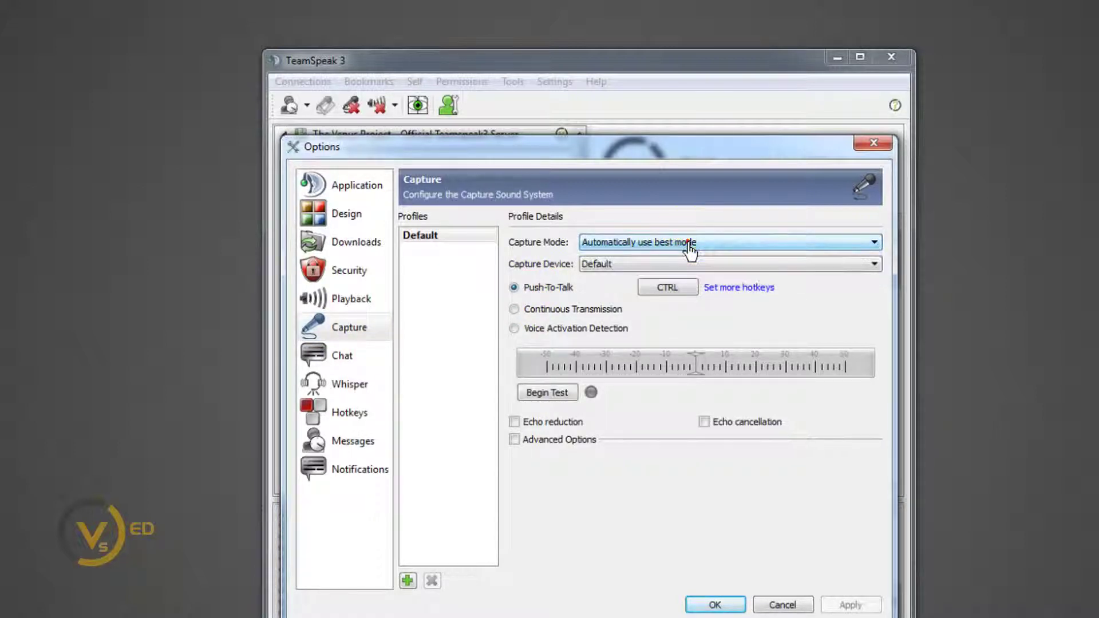
{"action": "left_click", "coordinate": [655, 266]}
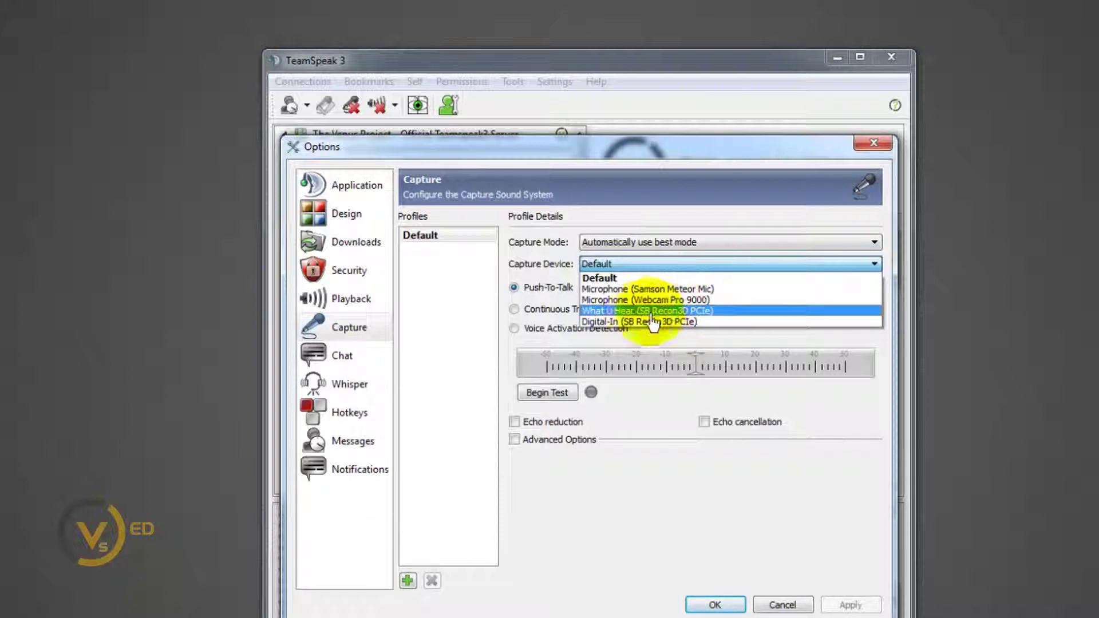
{"action": "left_click", "coordinate": [691, 290]}
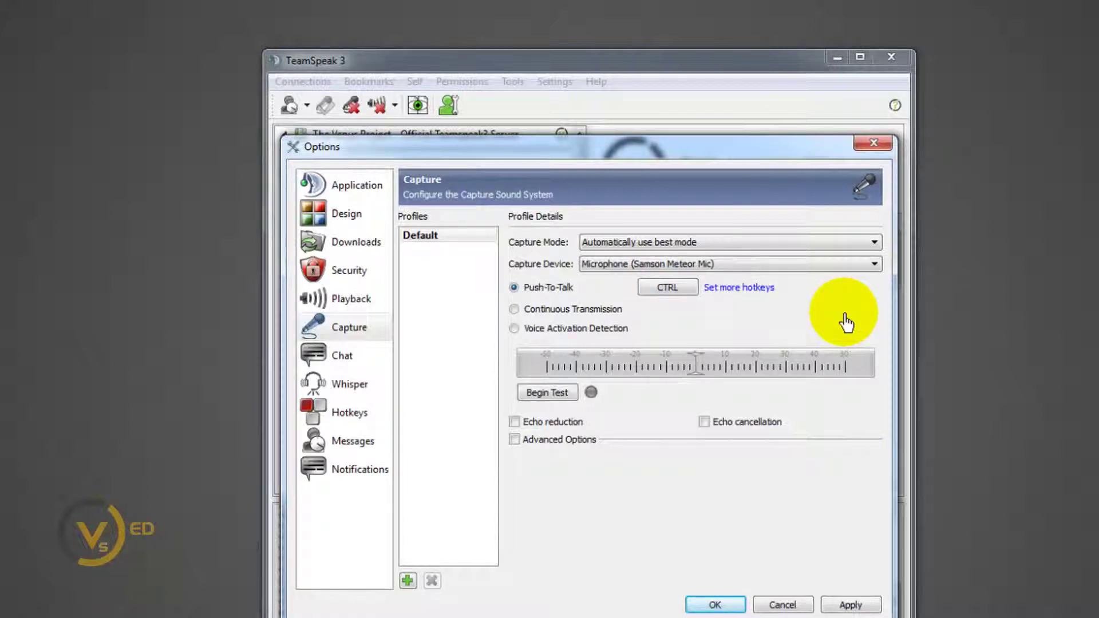
Step: Run a microphone test, then enable echo reduction and the advanced capture options
{"action": "left_click", "coordinate": [563, 405]}
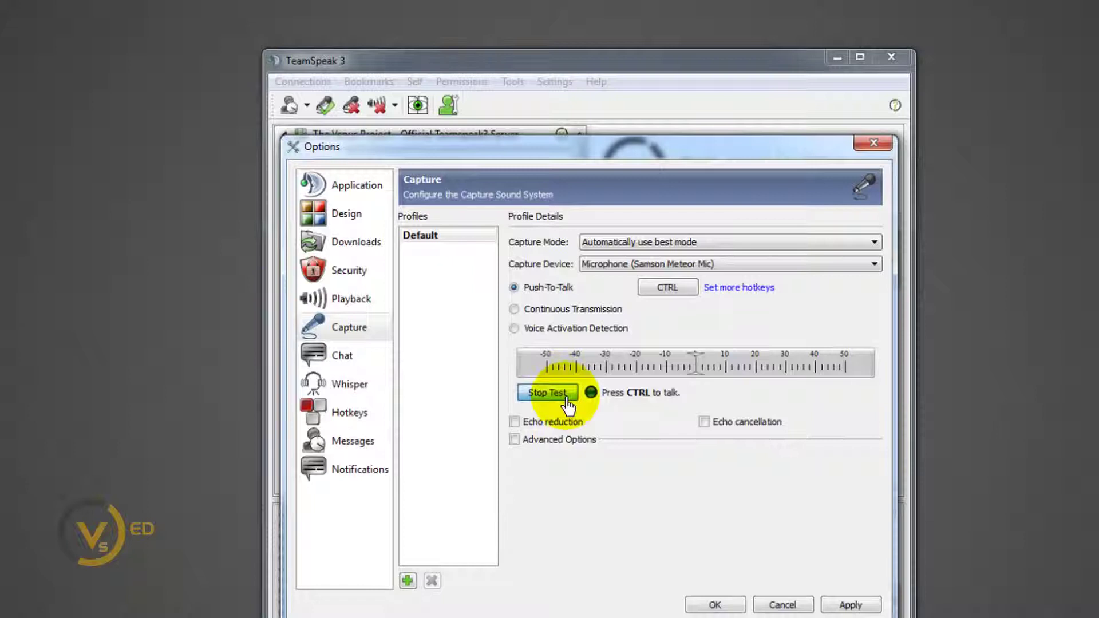
{"action": "key", "text": "ctrl"}
{"action": "mouse_move", "coordinate": [515, 430]}
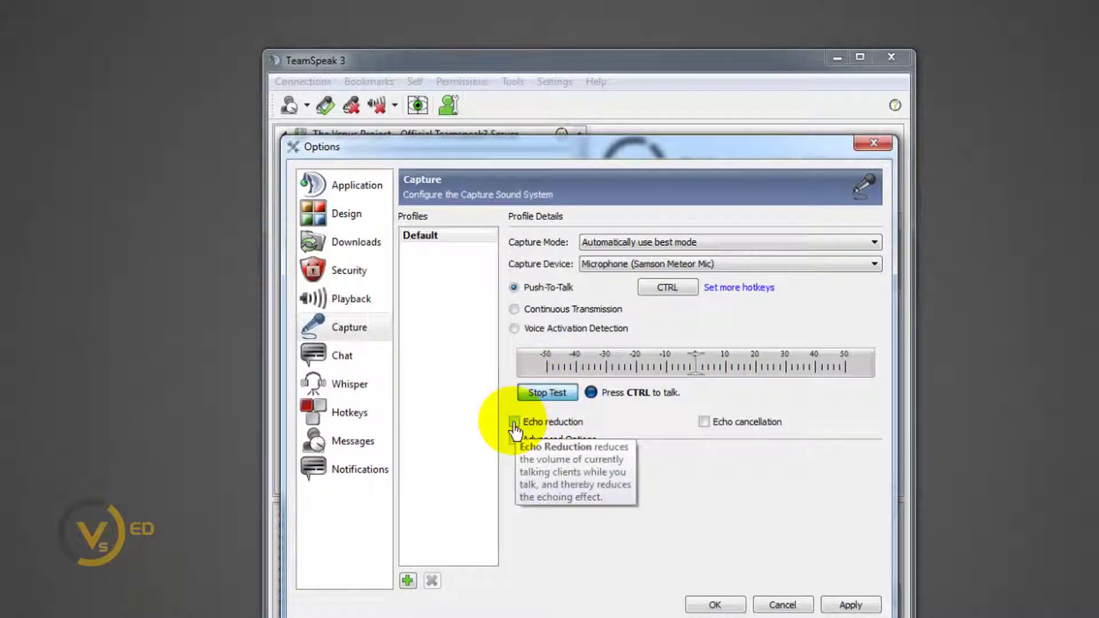
{"action": "left_click", "coordinate": [514, 423]}
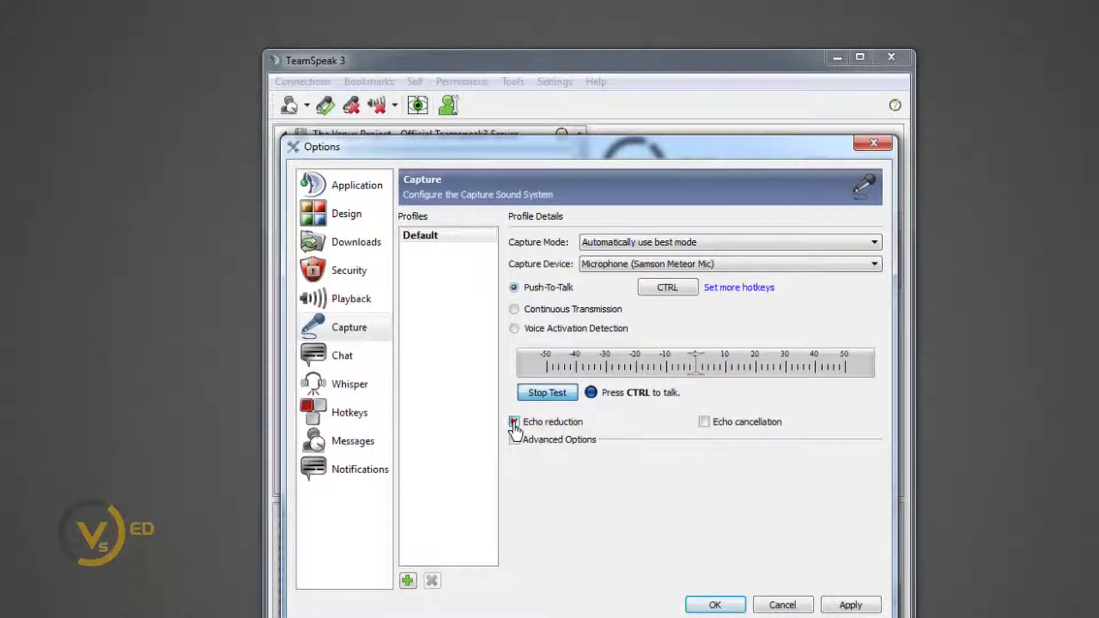
{"action": "left_click", "coordinate": [514, 439]}
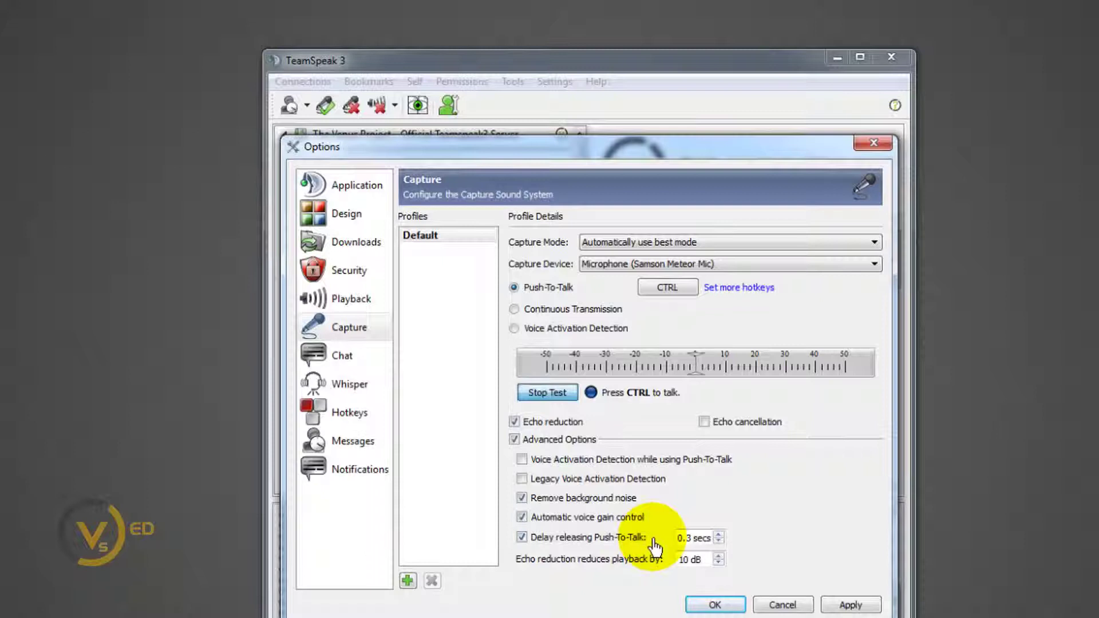
Step: Apply the capture settings and close Options with OK
{"action": "mouse_move", "coordinate": [654, 547]}
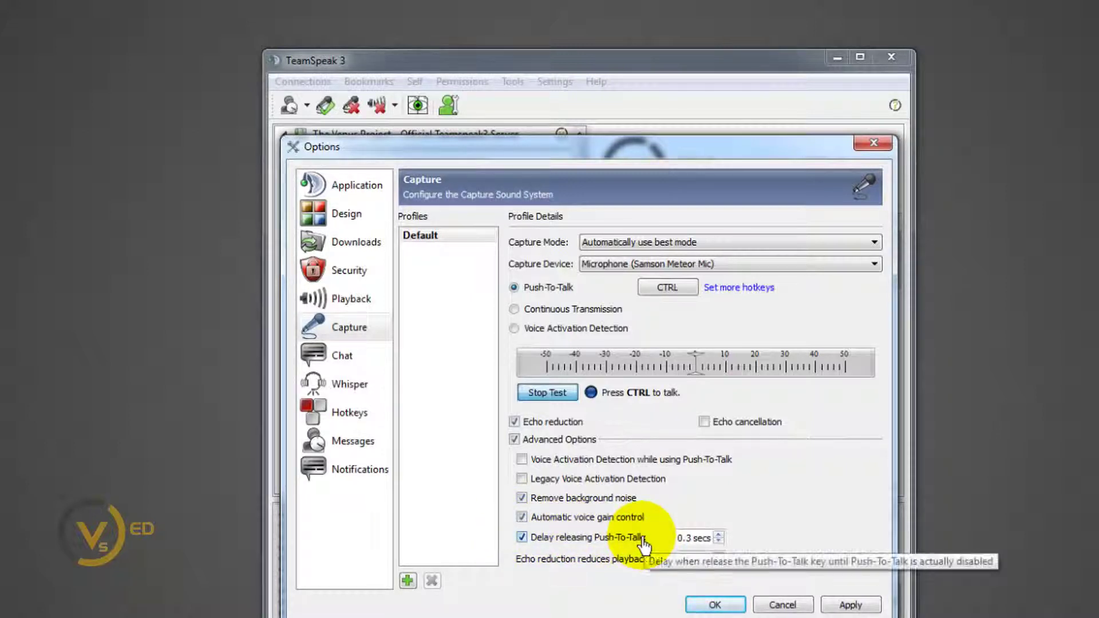
{"action": "left_click", "coordinate": [850, 605]}
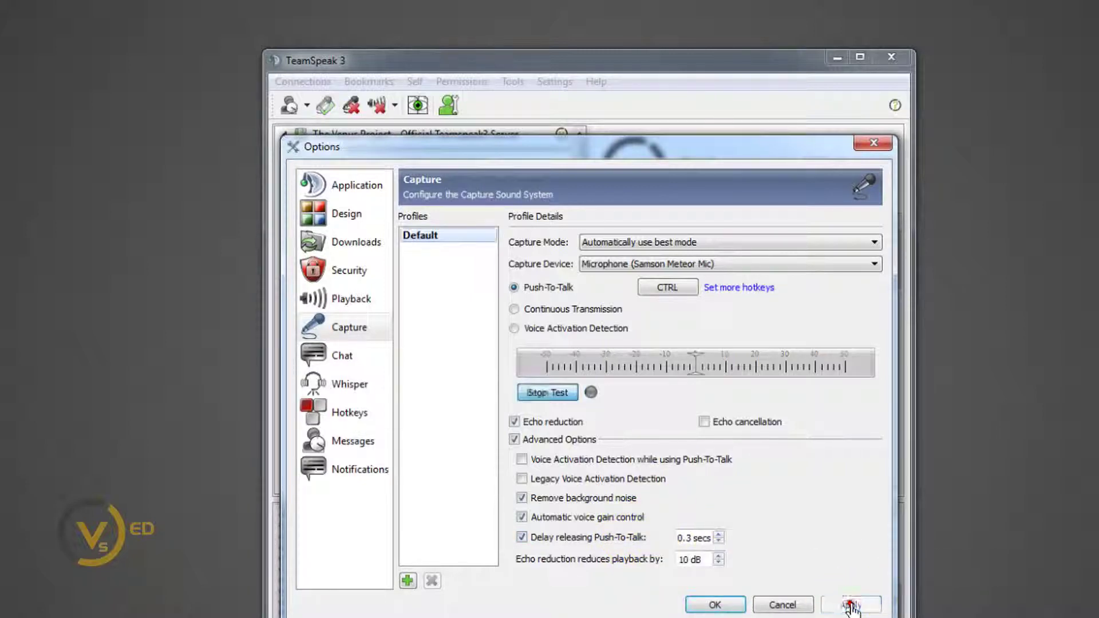
{"action": "left_click", "coordinate": [715, 605]}
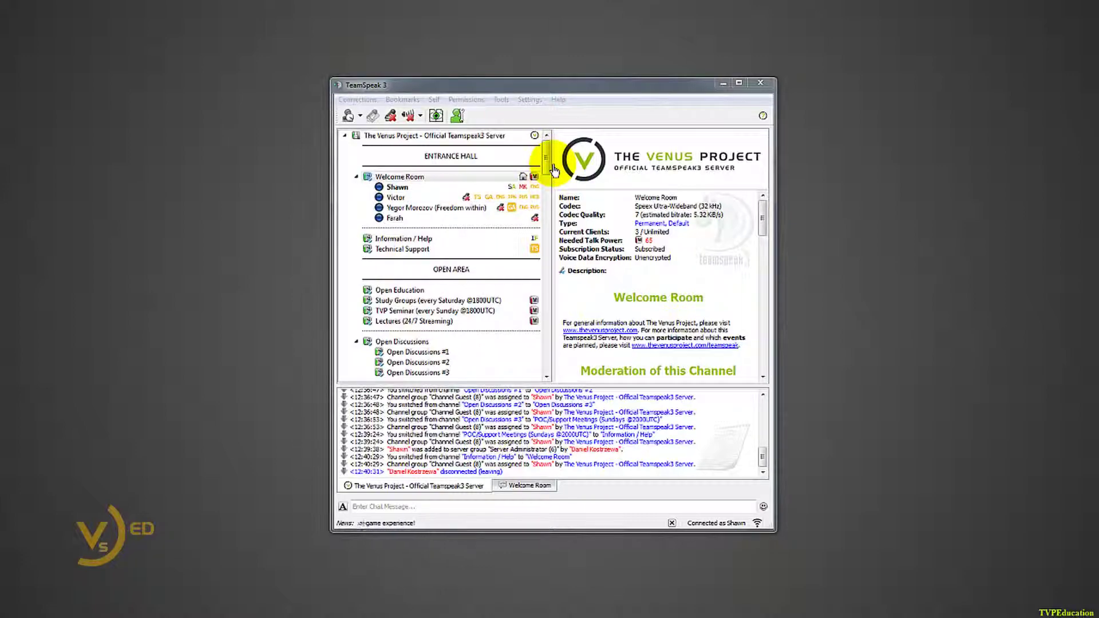
Step: Open the Bookmarks menu showing Add to Bookmarks, Manage Bookmarks and TeamSpeak Public
{"action": "left_click", "coordinate": [403, 101]}
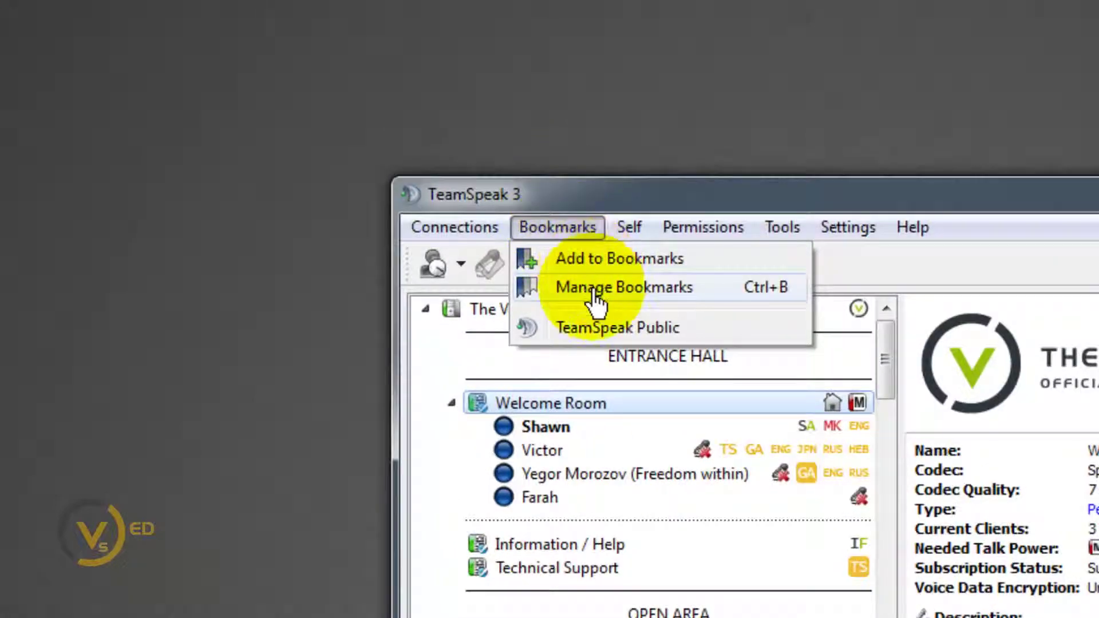
Step: Open the bookmark manager with Ctrl+B and add a new server bookmark
{"action": "left_click", "coordinate": [594, 292]}
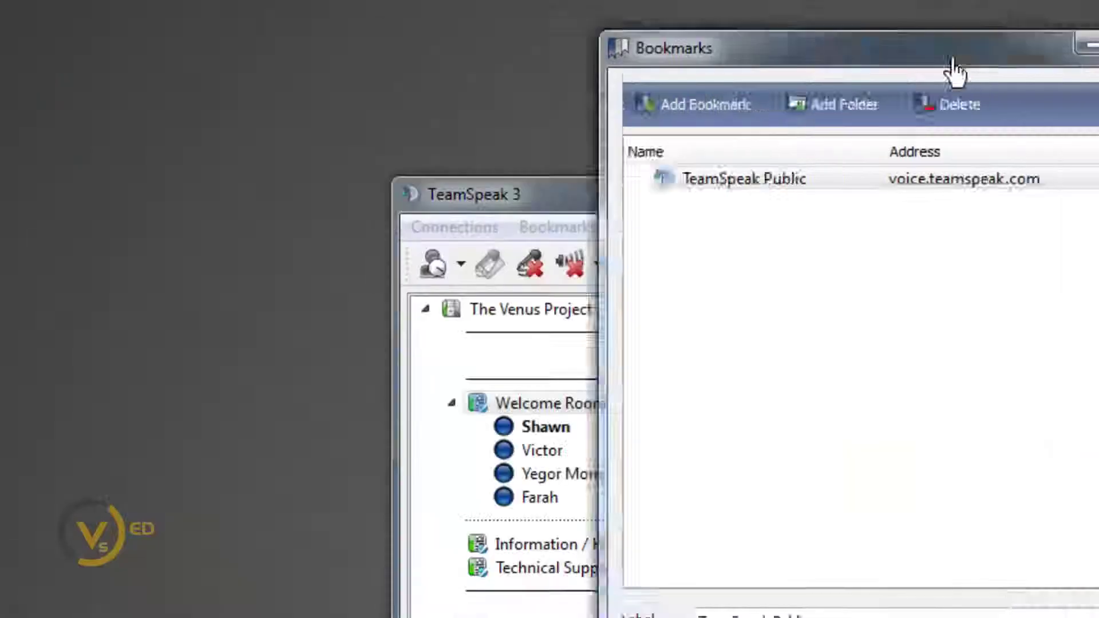
{"action": "left_click", "coordinate": [219, 12]}
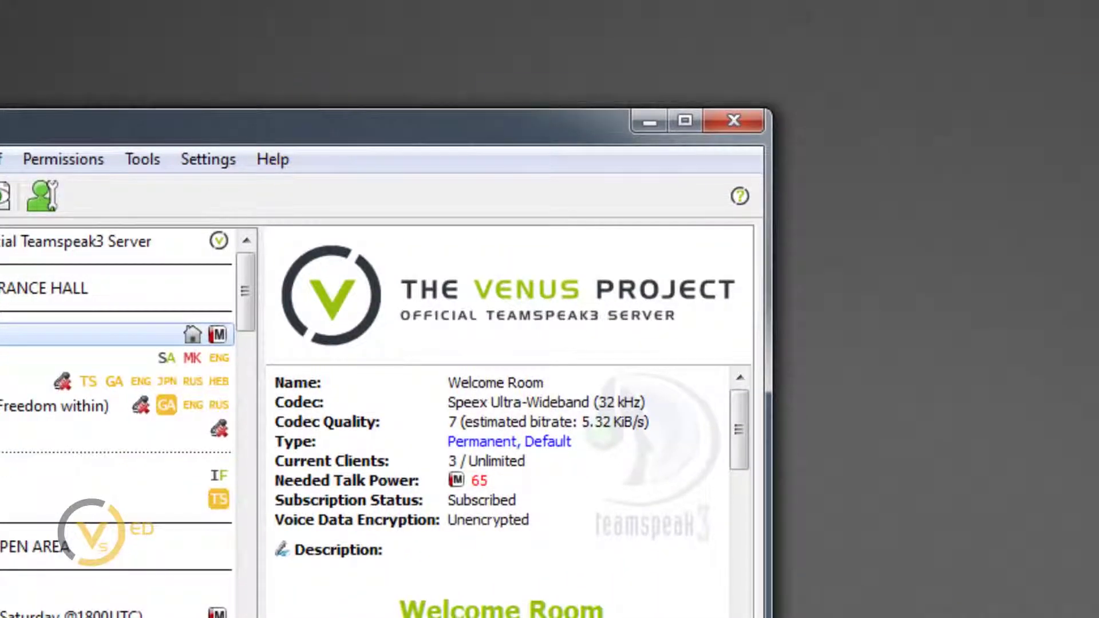
{"action": "key", "text": "ctrl+b"}
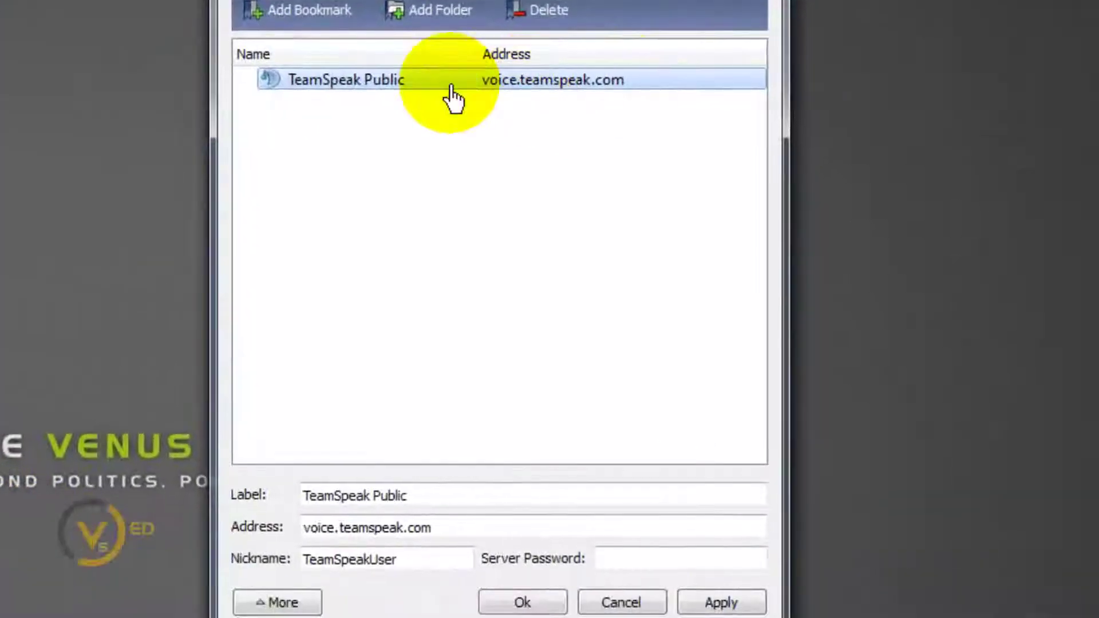
{"action": "mouse_move", "coordinate": [440, 101]}
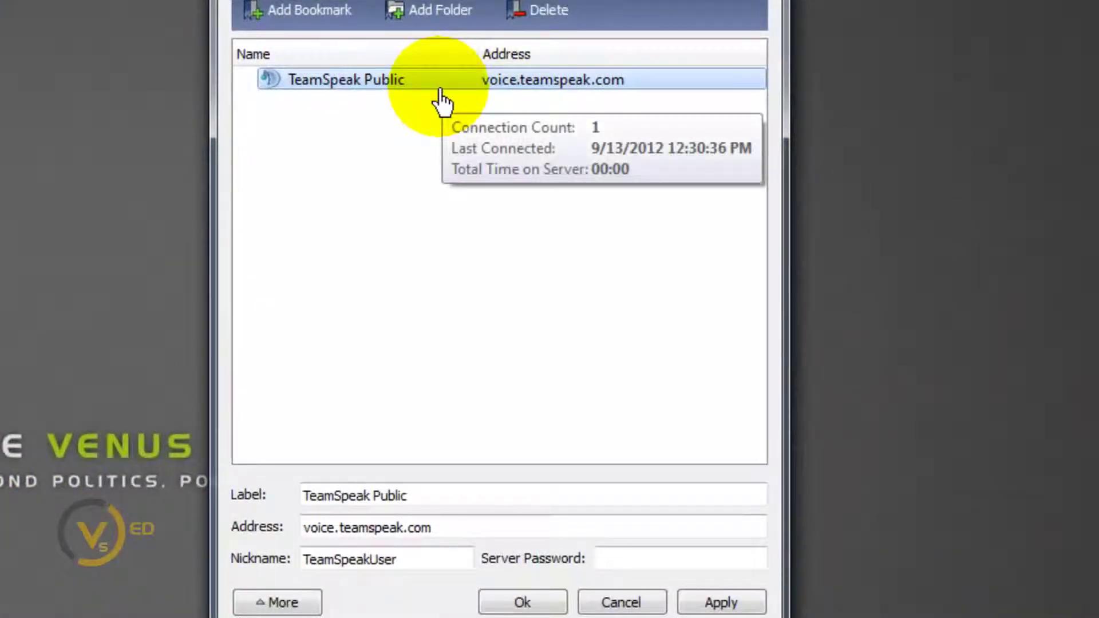
{"action": "left_click", "coordinate": [284, 23]}
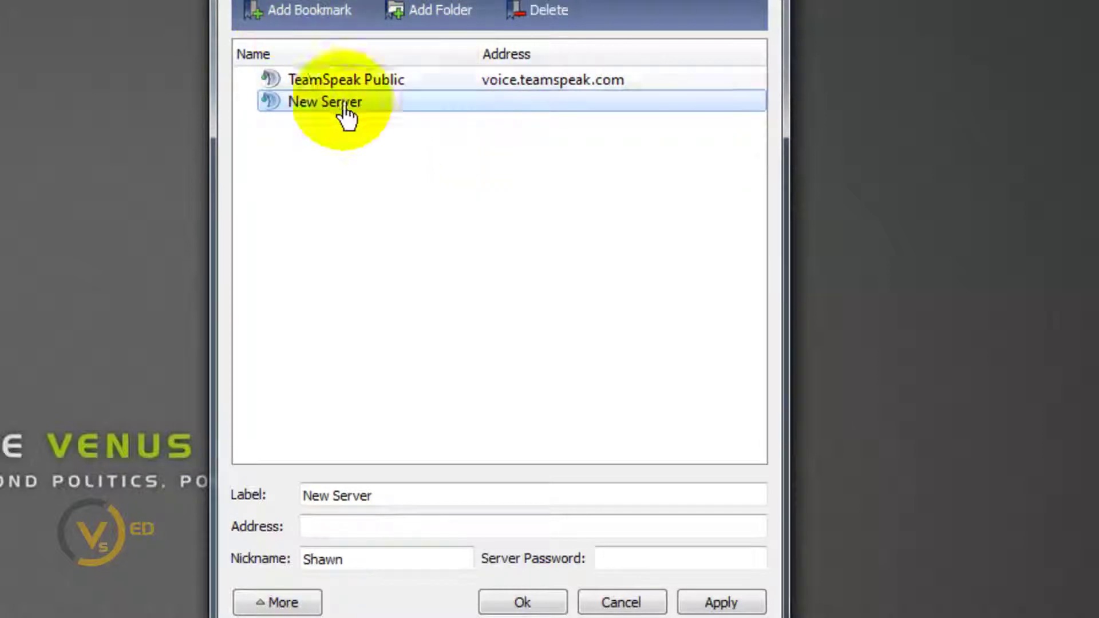
Step: Label the bookmark TVP, set address voice.thevenusproject.com, and fill in nickname and server password
{"action": "left_click_drag", "start_coordinate": [381, 496], "coordinate": [247, 518]}
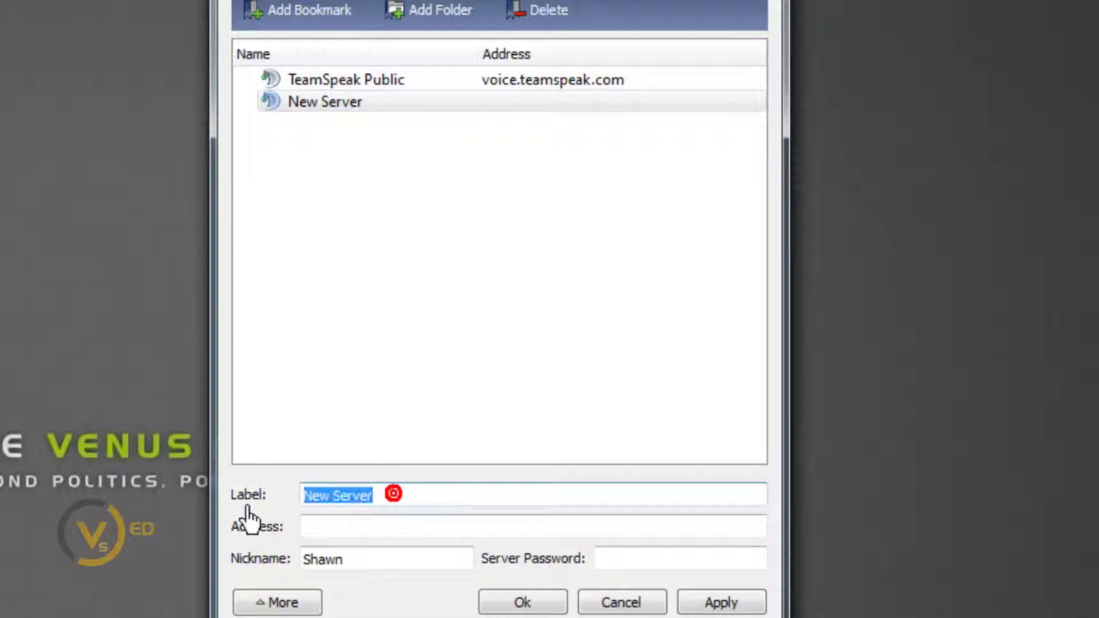
{"action": "type", "text": "TVP"}
{"action": "key", "text": "Tab"}
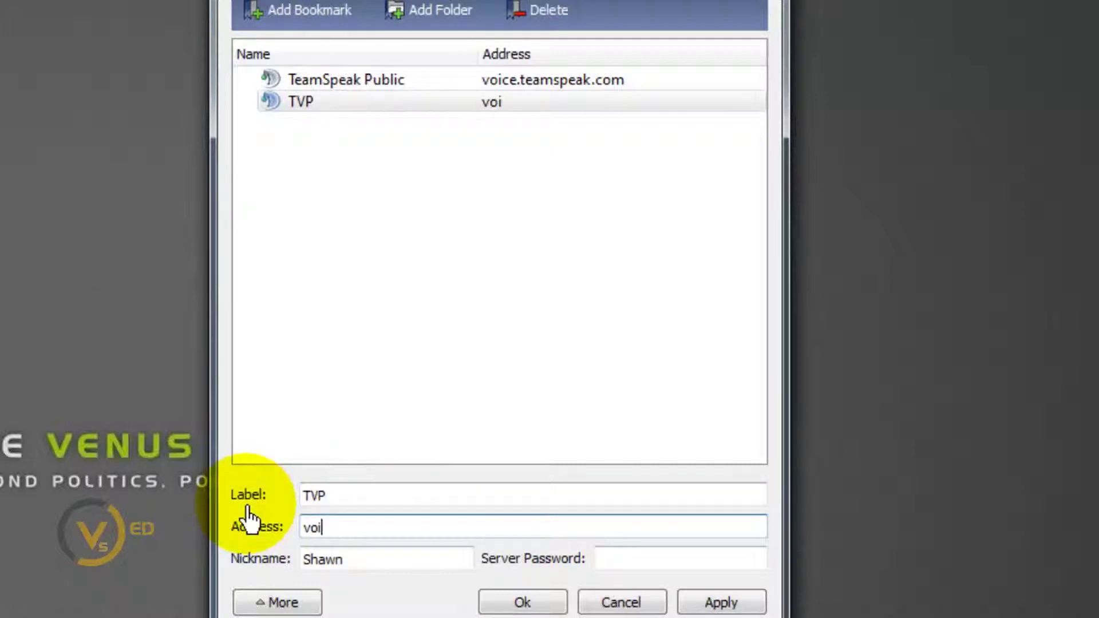
{"action": "type", "text": "voice.thevenusproject.com"}
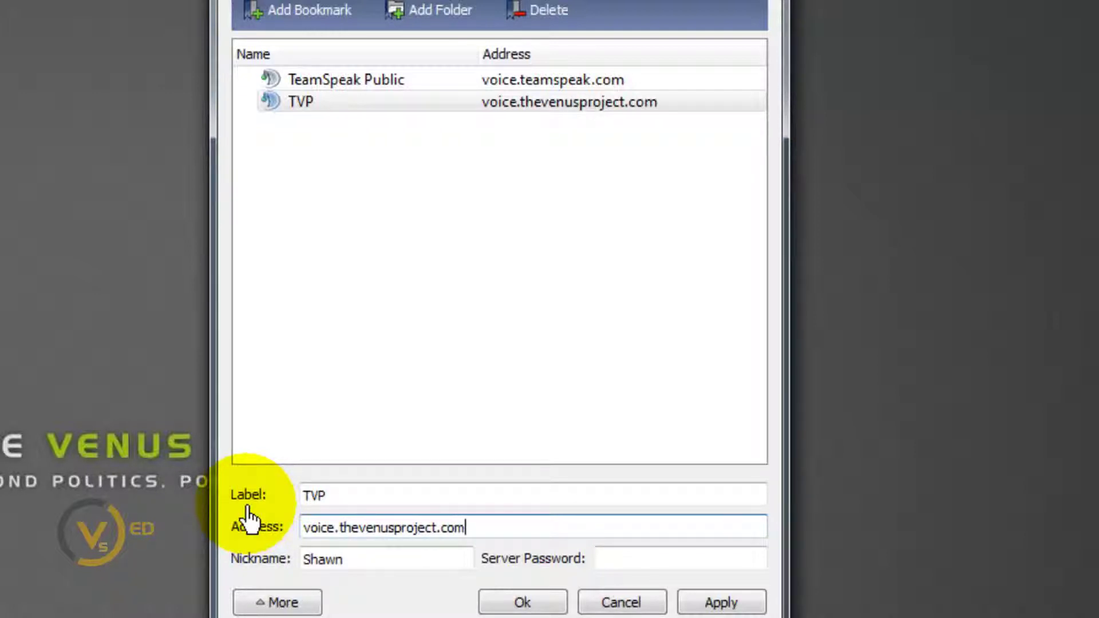
{"action": "key", "text": "Tab"}
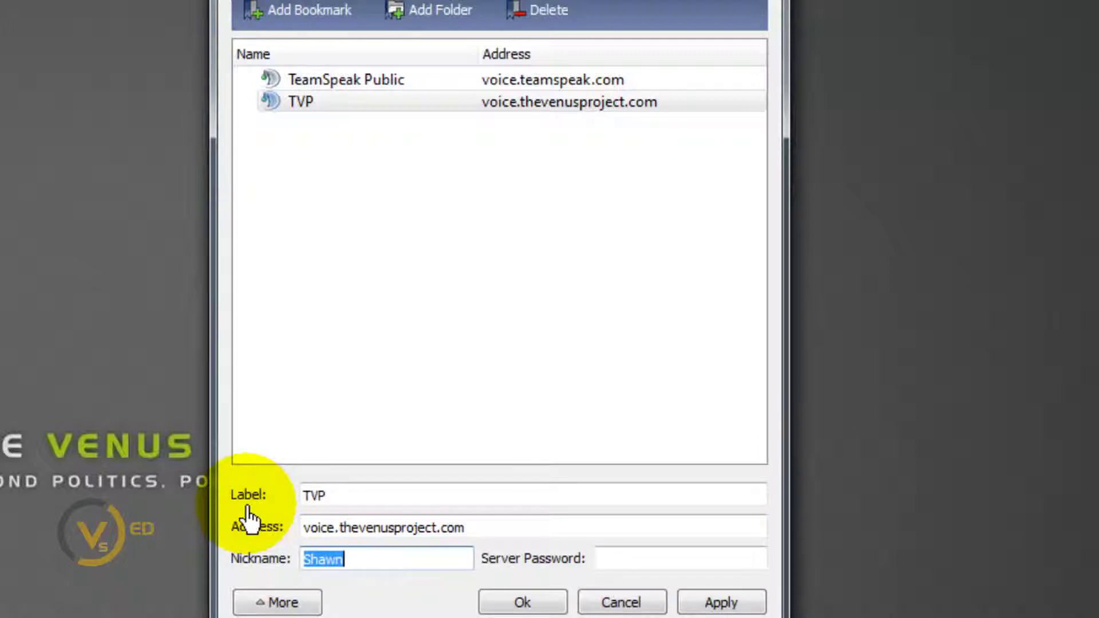
{"action": "key", "text": "Tab"}
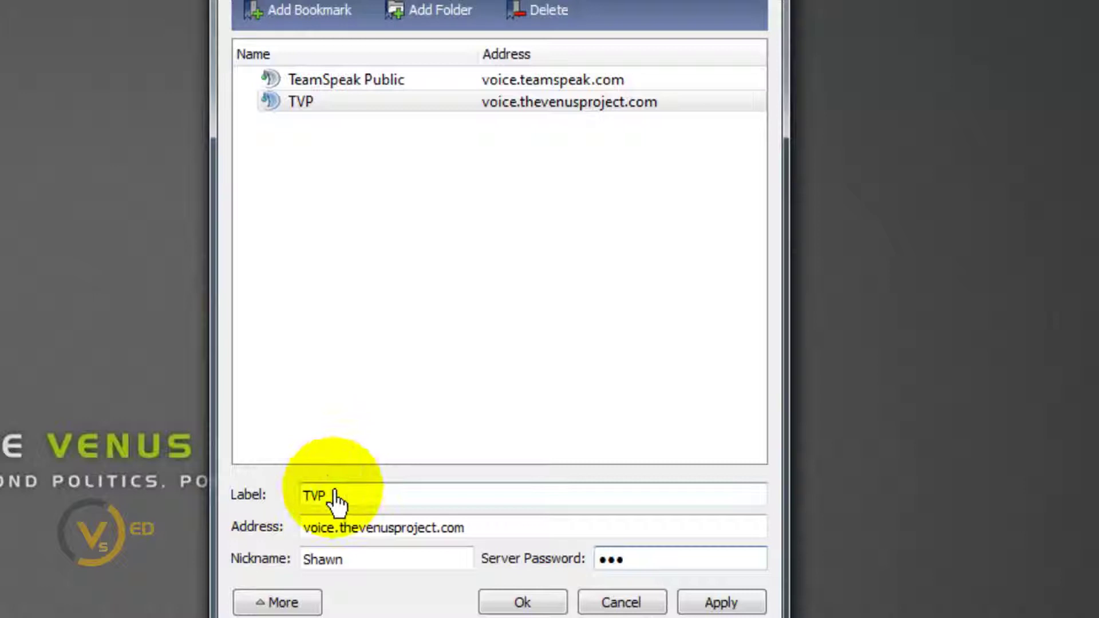
{"action": "left_click", "coordinate": [261, 603]}
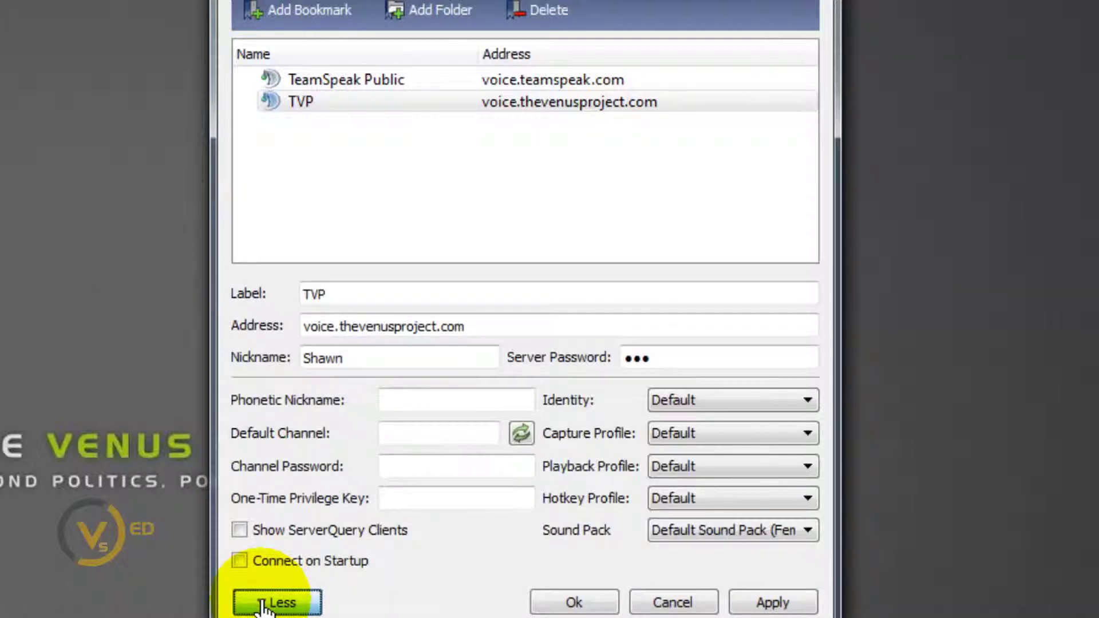
Step: Make the TVP bookmark connect on startup with sound pack 'Sounds deactivated', then apply and close
{"action": "left_click", "coordinate": [289, 604]}
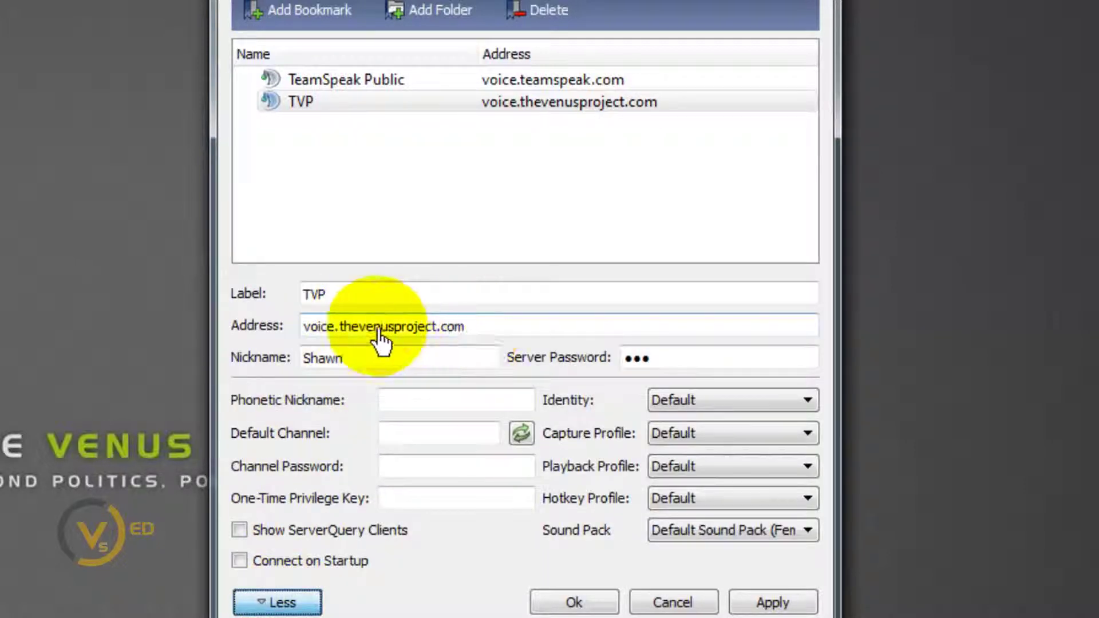
{"action": "left_click", "coordinate": [239, 562]}
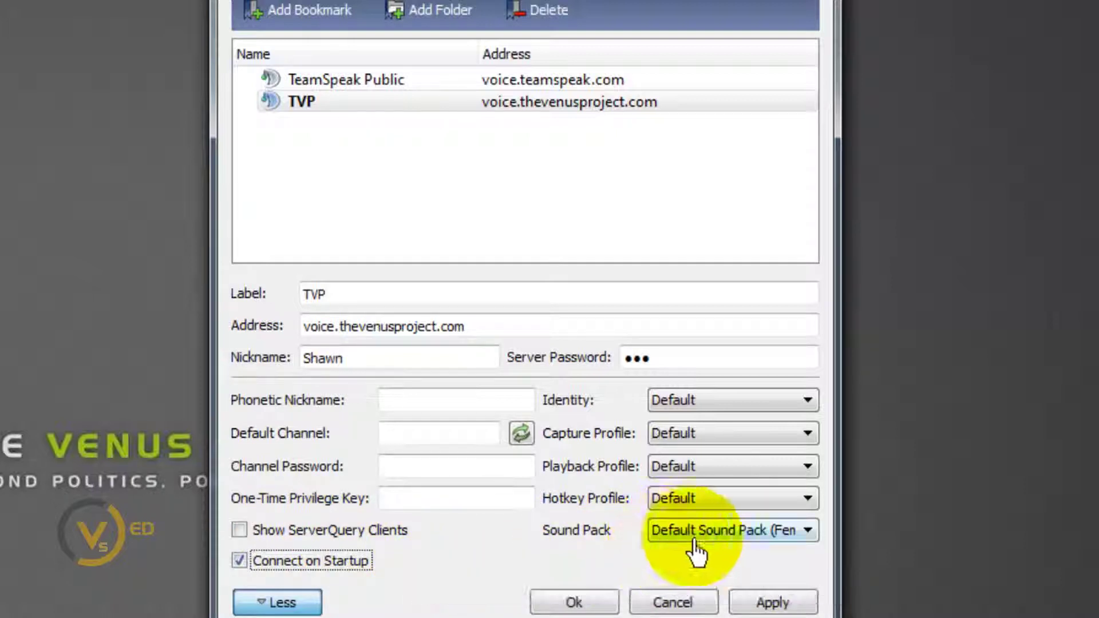
{"action": "left_click", "coordinate": [736, 529]}
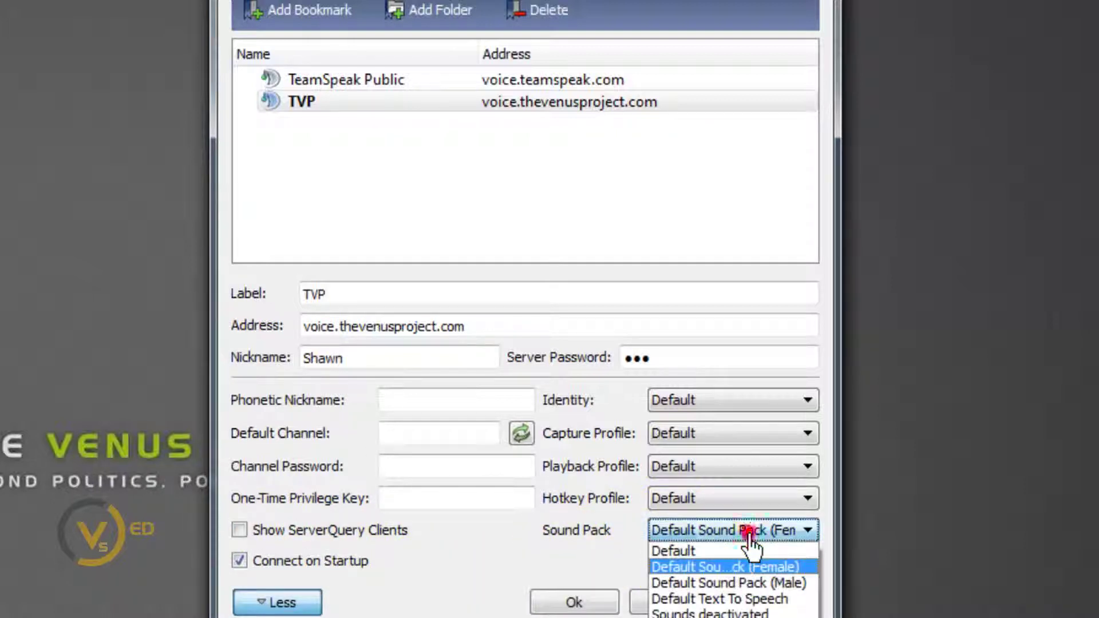
{"action": "left_click", "coordinate": [709, 612]}
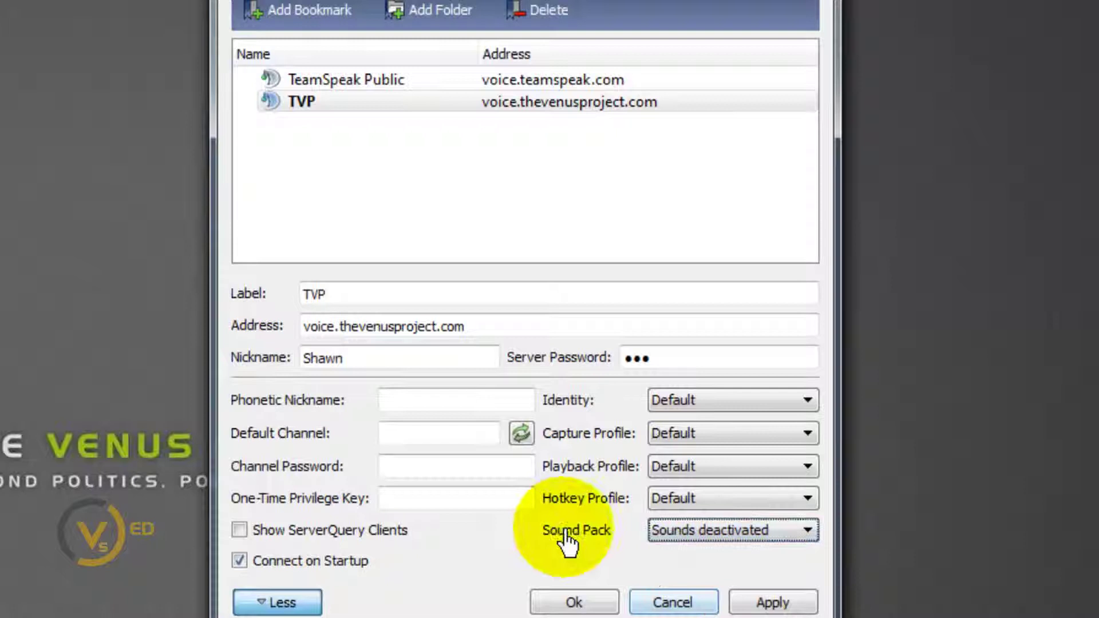
{"action": "left_click", "coordinate": [716, 531]}
{"action": "left_click", "coordinate": [713, 538]}
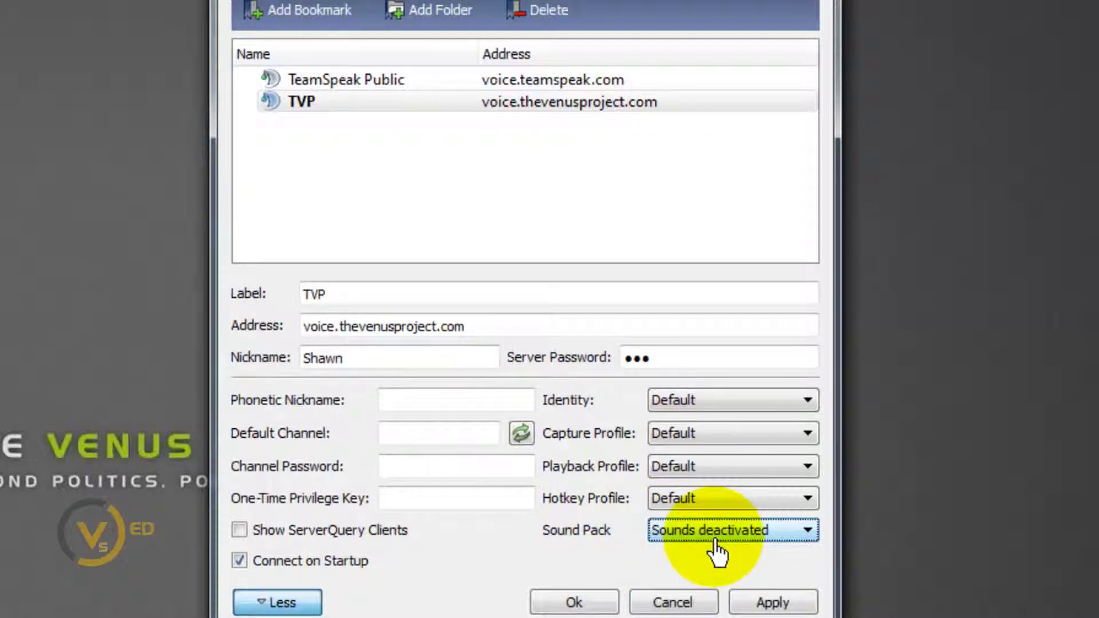
{"action": "left_click", "coordinate": [775, 604]}
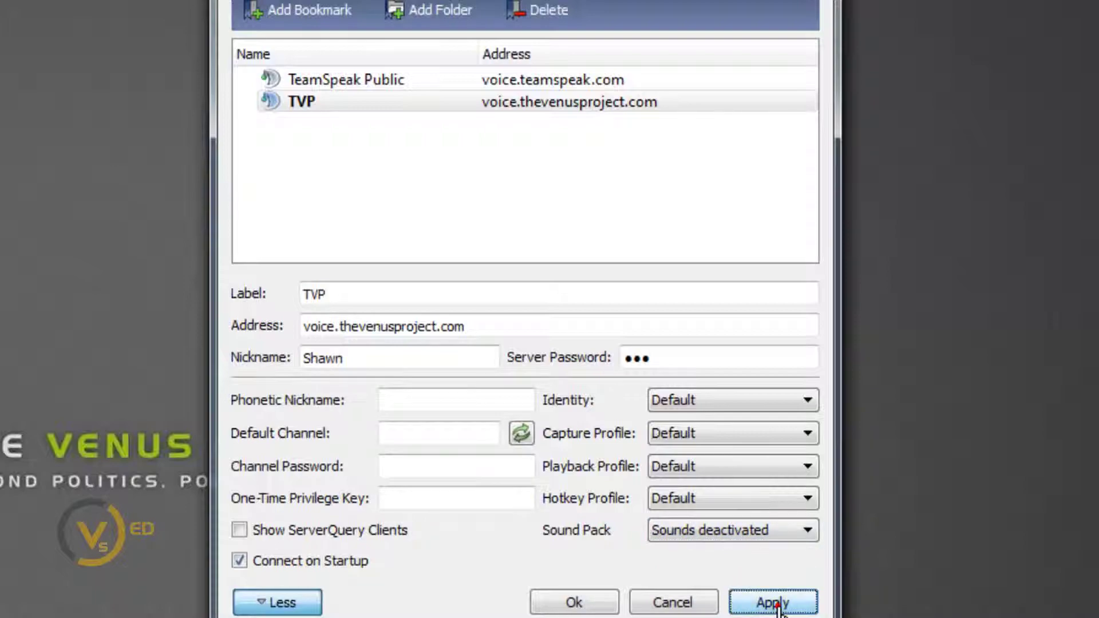
{"action": "left_click", "coordinate": [775, 604]}
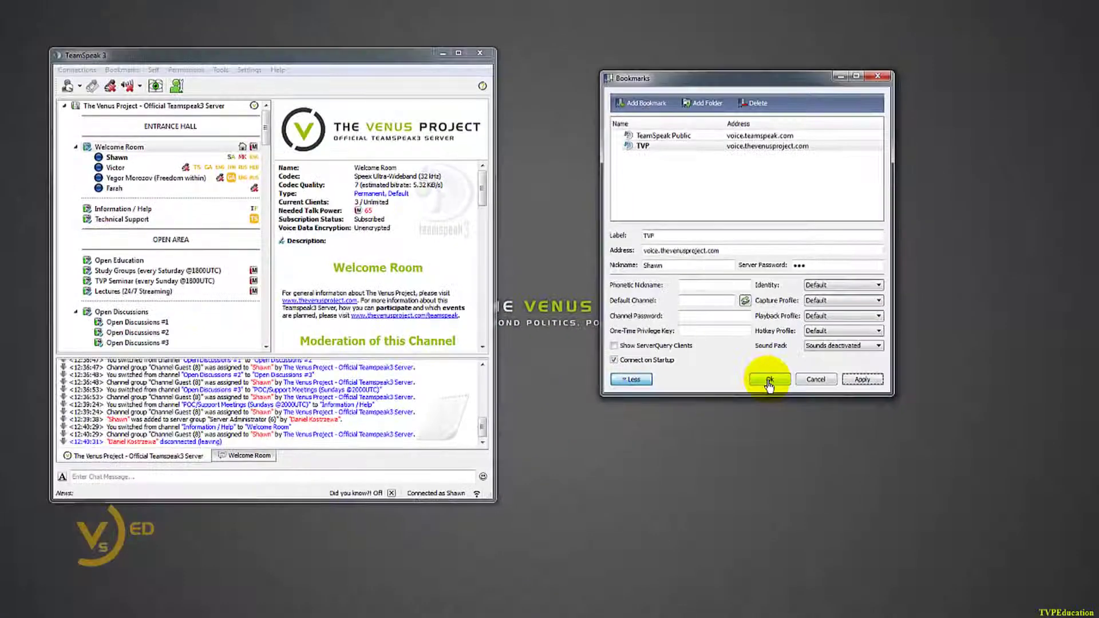
{"action": "left_click", "coordinate": [574, 603]}
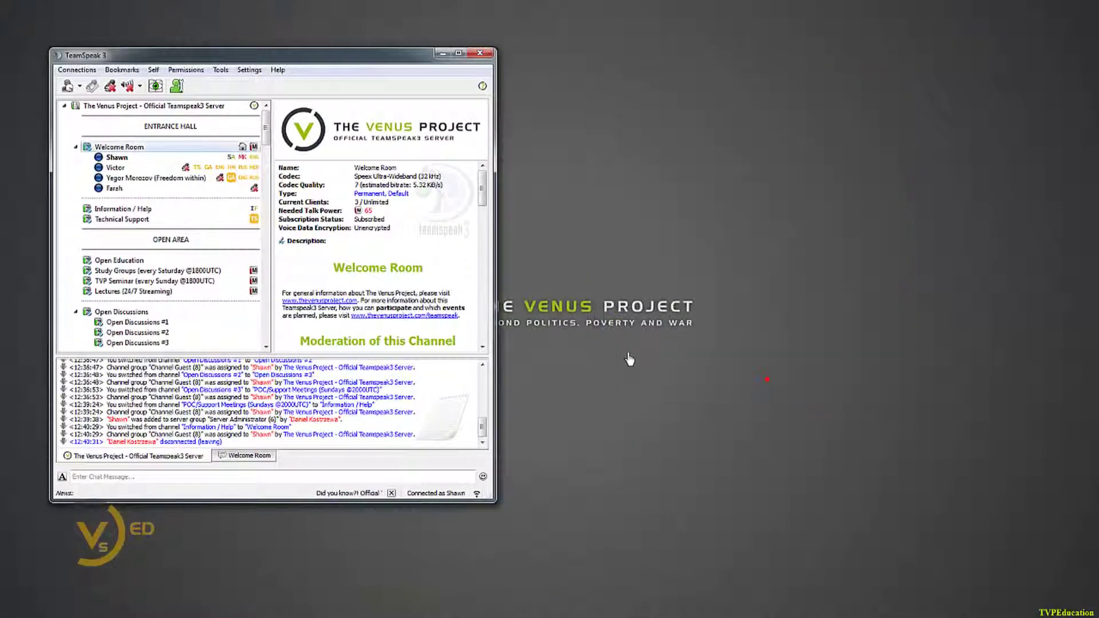
Step: Restart TeamSpeak to auto-connect, dismiss the welcome message, and move the window to the right
{"action": "left_click", "coordinate": [479, 53]}
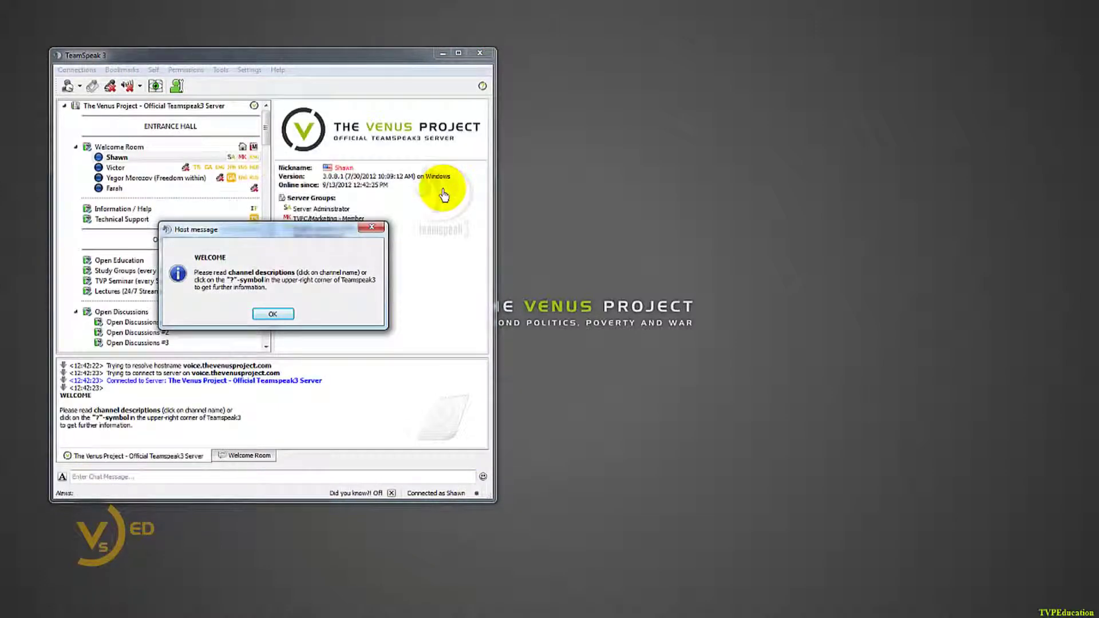
{"action": "left_click", "coordinate": [274, 313]}
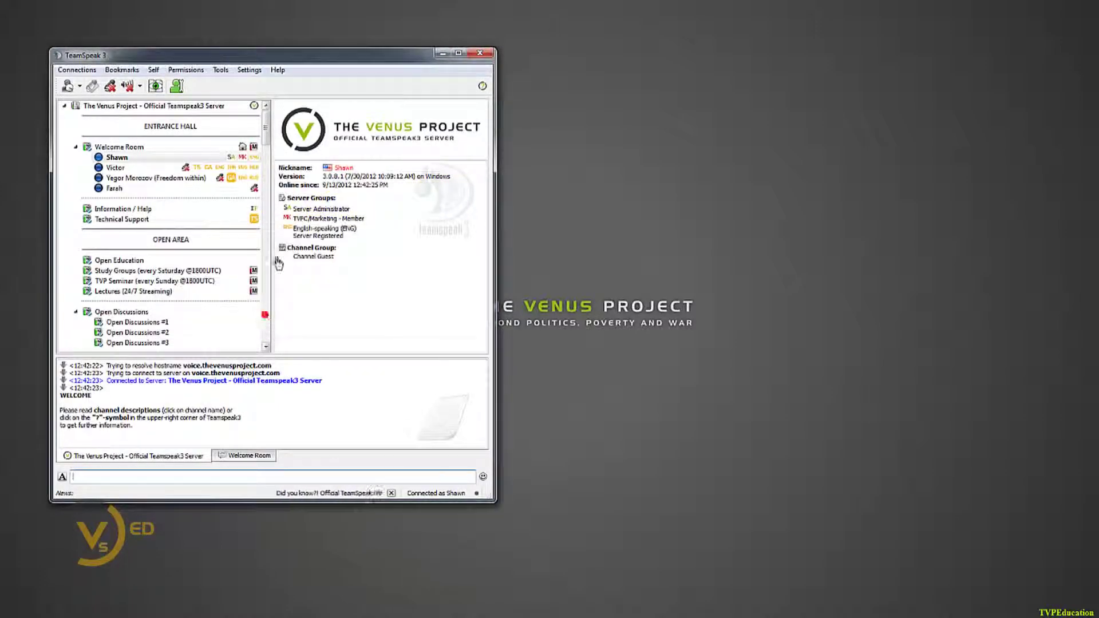
{"action": "left_click_drag", "start_coordinate": [277, 57], "coordinate": [827, 97]}
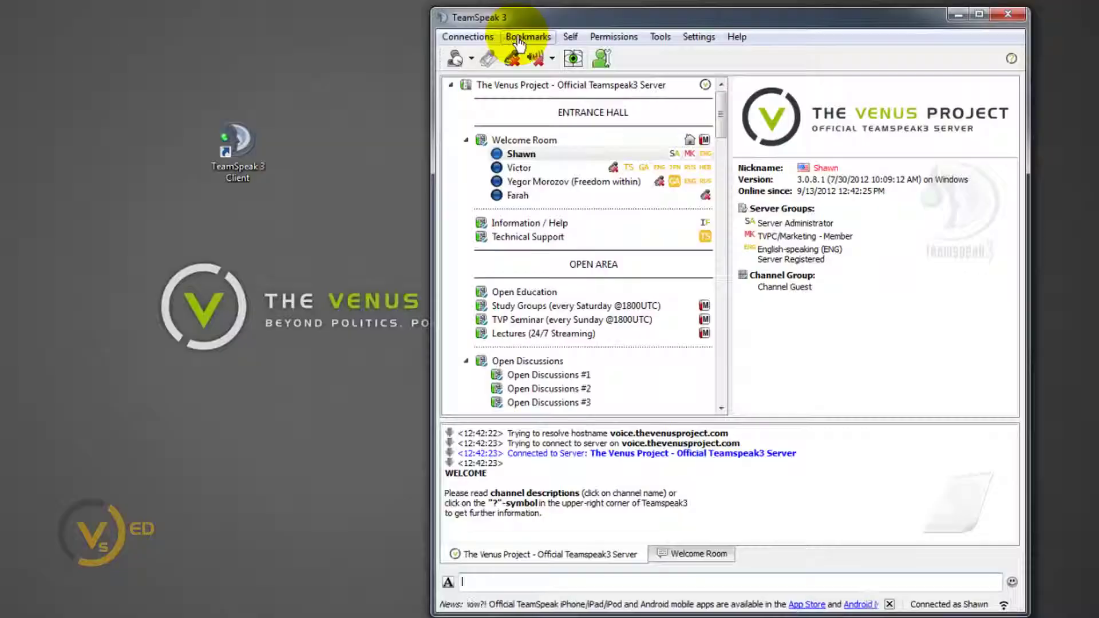
{"action": "left_click", "coordinate": [676, 109]}
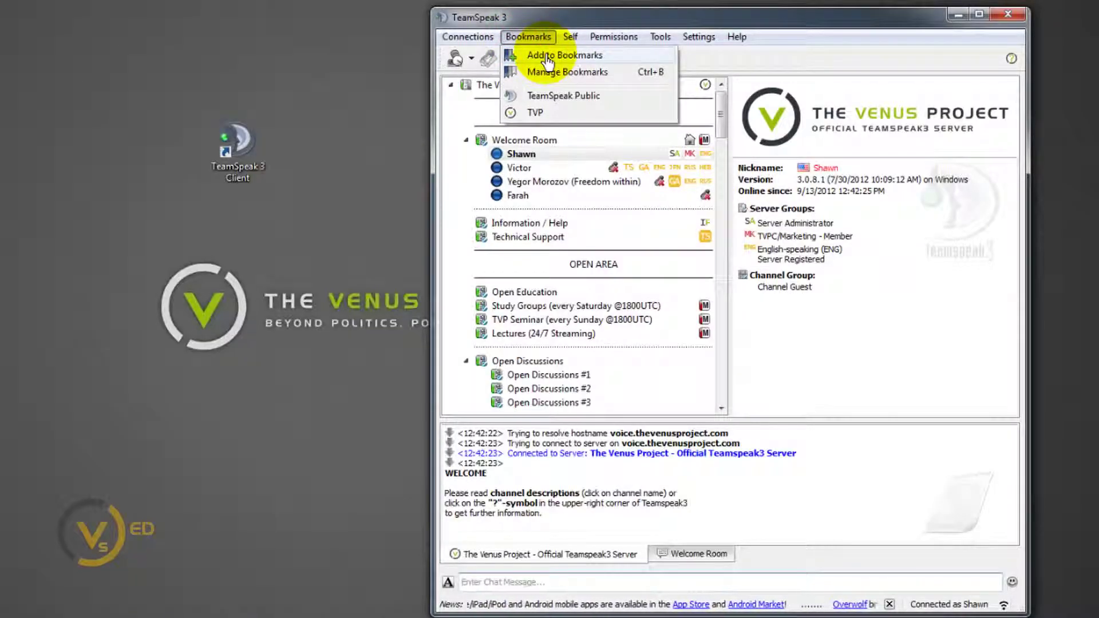
{"action": "left_click", "coordinate": [539, 55]}
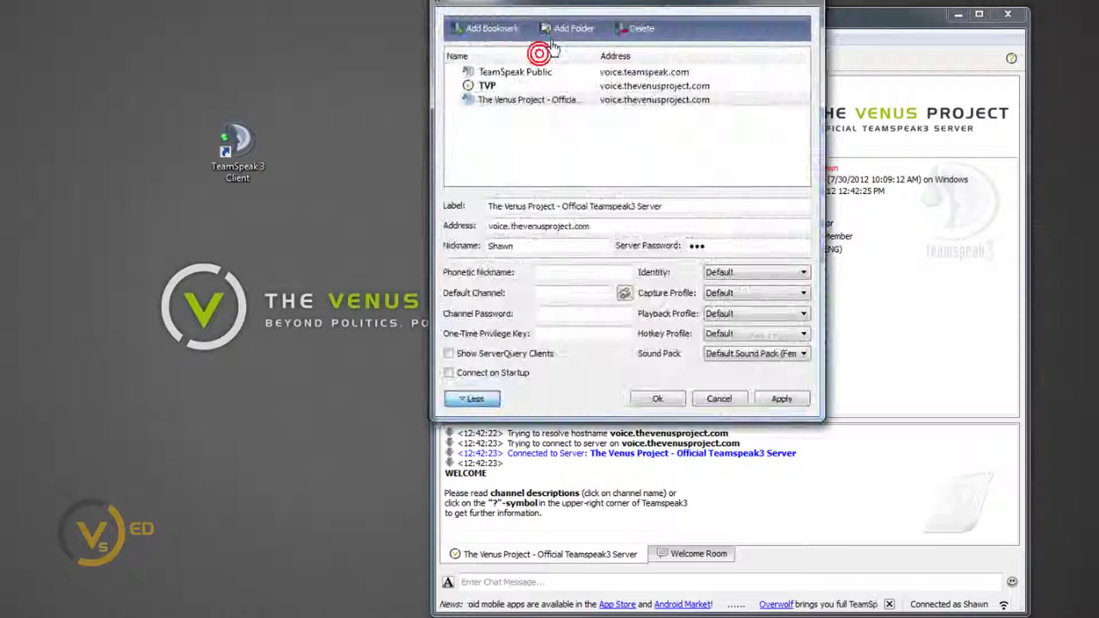
{"action": "left_click_drag", "start_coordinate": [566, 2], "coordinate": [463, 23]}
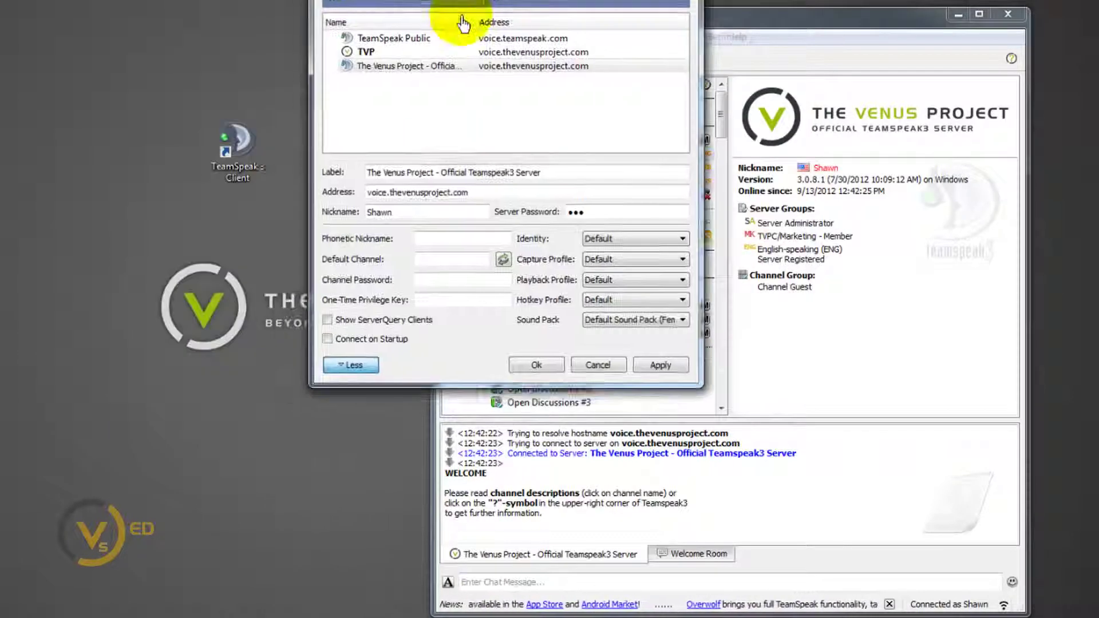
{"action": "left_click", "coordinate": [417, 39]}
{"action": "left_click", "coordinate": [422, 51]}
{"action": "left_click", "coordinate": [411, 65]}
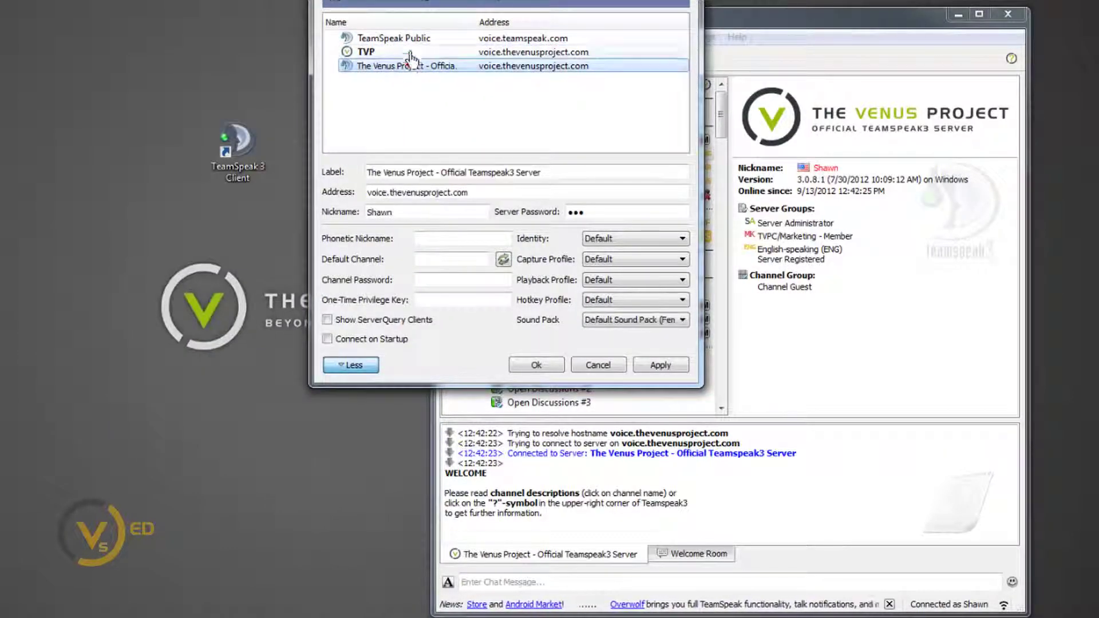
{"action": "left_click", "coordinate": [392, 39]}
{"action": "left_click", "coordinate": [418, 52]}
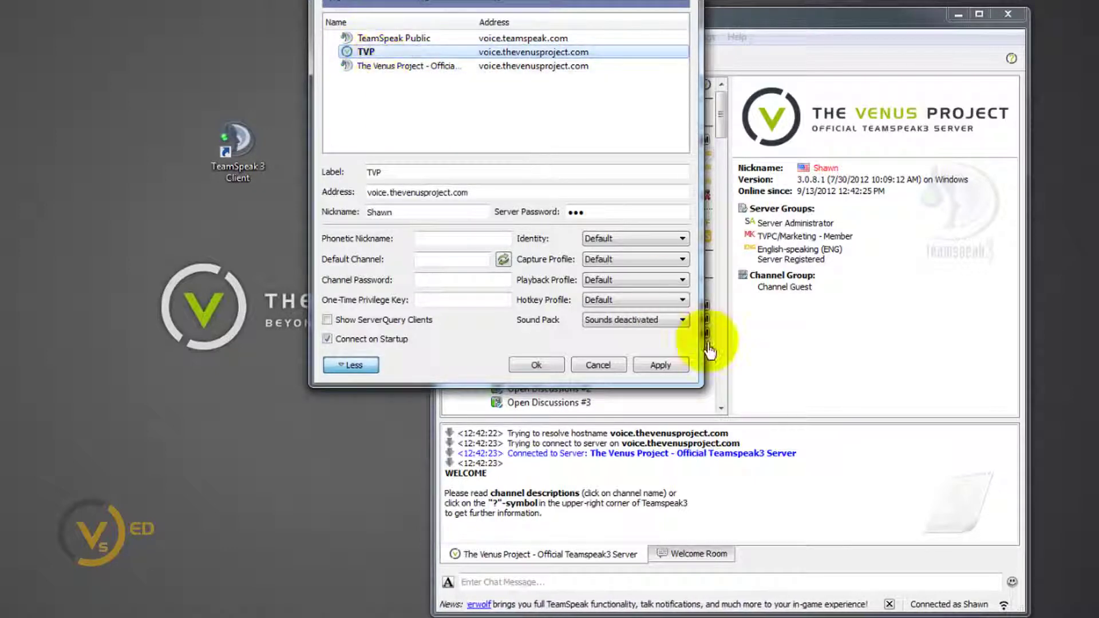
{"action": "left_click", "coordinate": [597, 364]}
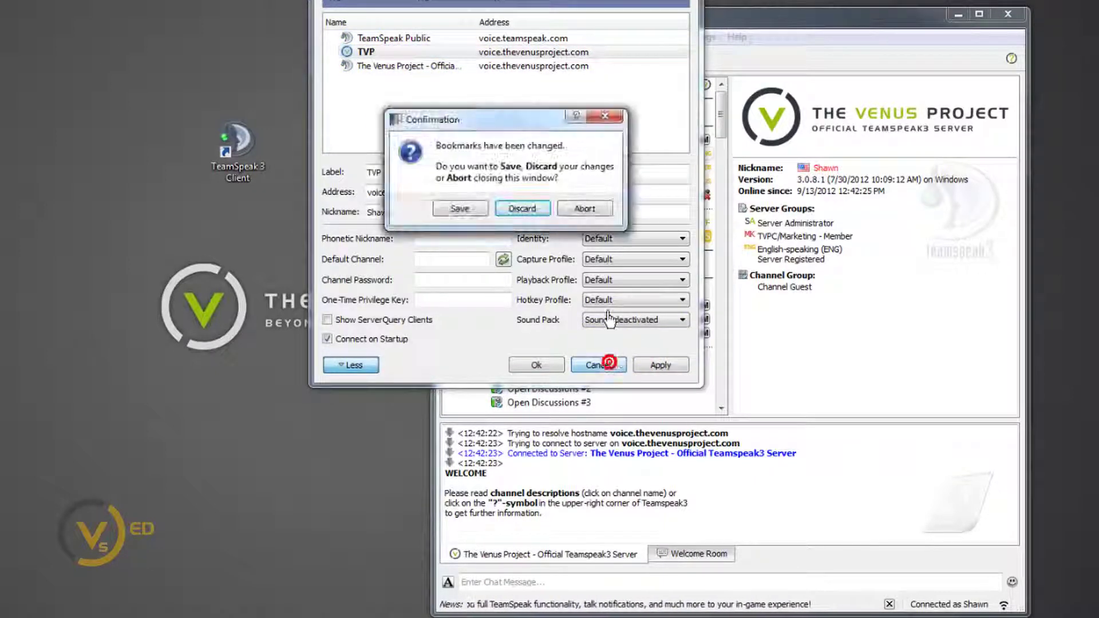
{"action": "left_click", "coordinate": [522, 209]}
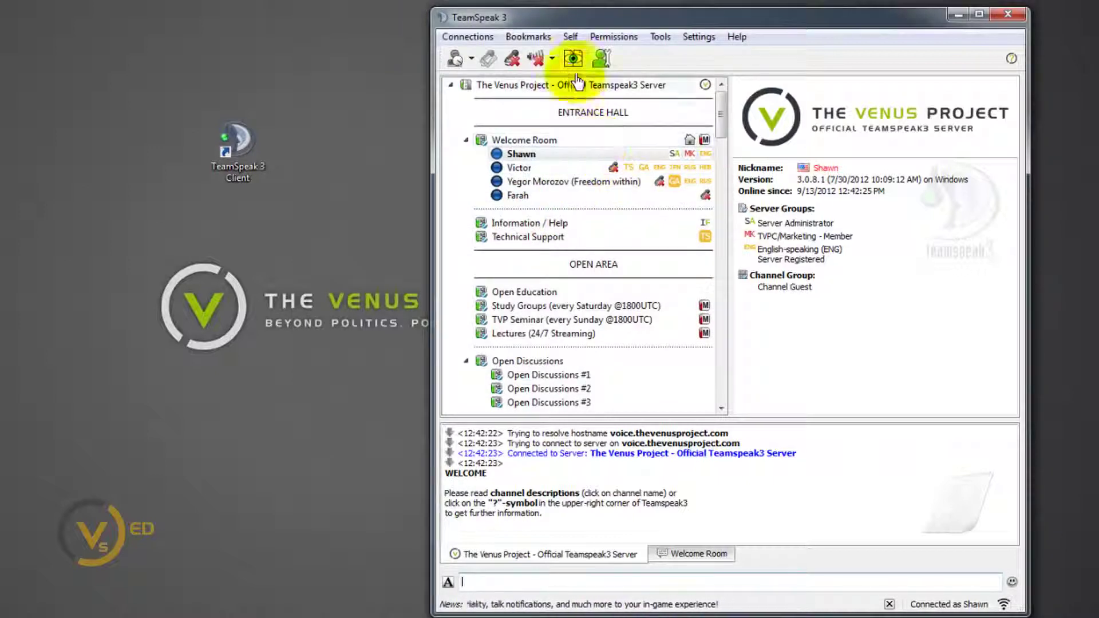
Step: Add a master volume slider to the toolbar and turn on server tabs so the TVP tab shows
{"action": "right_click", "coordinate": [865, 60]}
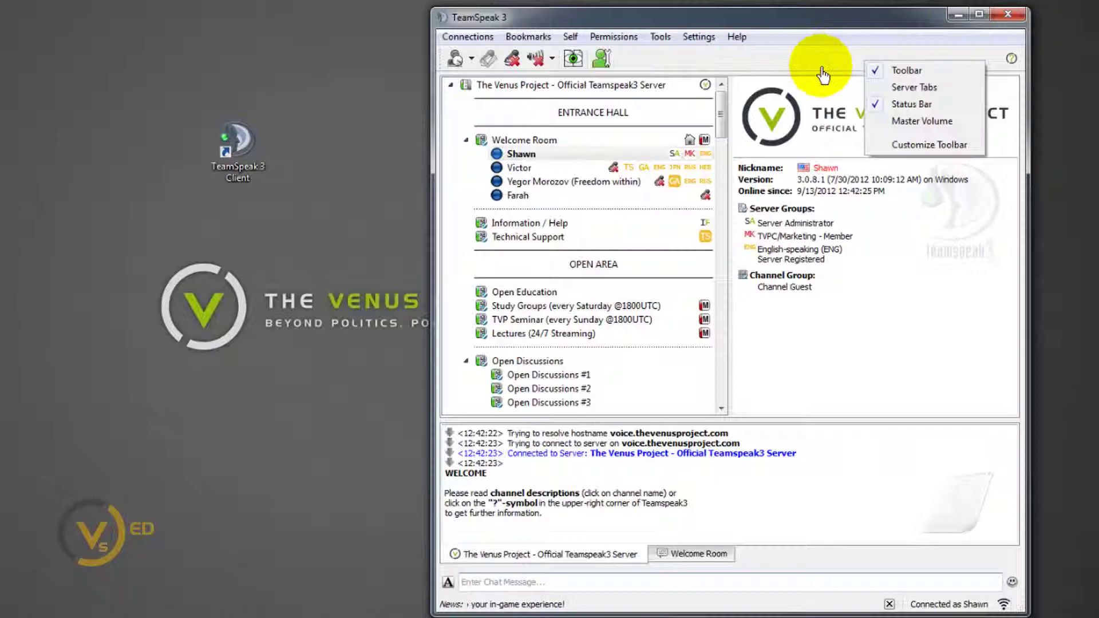
{"action": "left_click", "coordinate": [919, 120]}
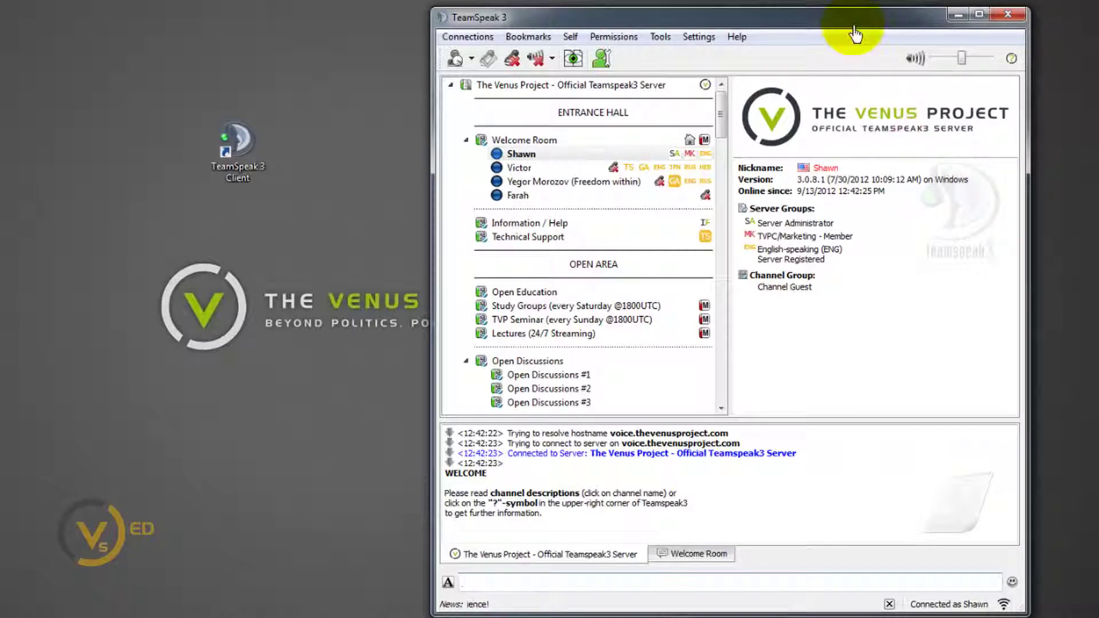
{"action": "left_click_drag", "start_coordinate": [858, 25], "coordinate": [692, 20]}
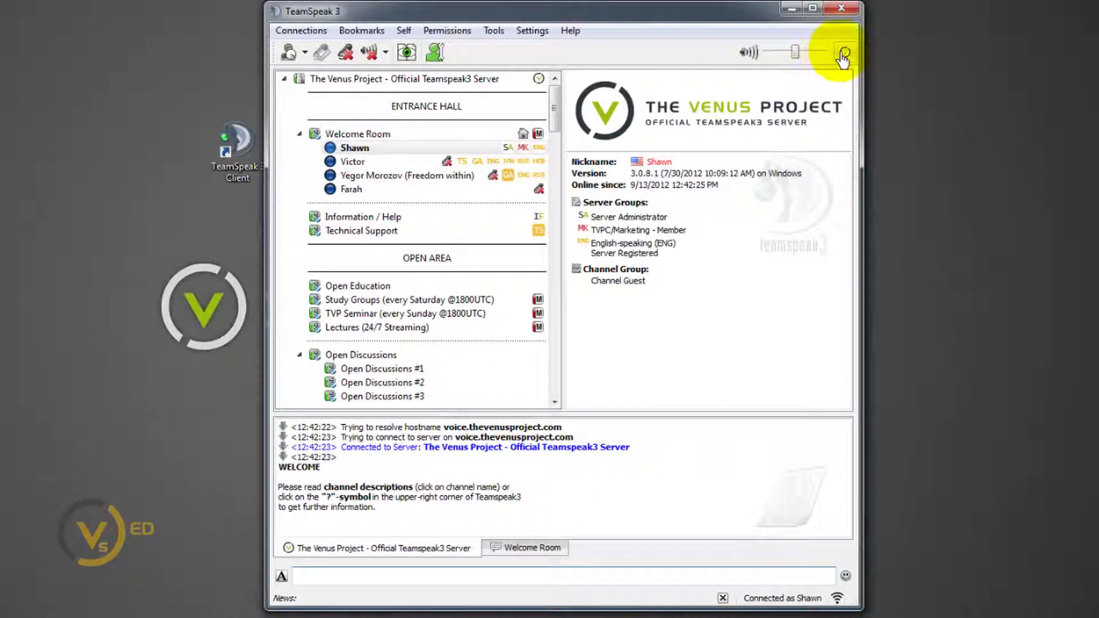
{"action": "right_click", "coordinate": [670, 55]}
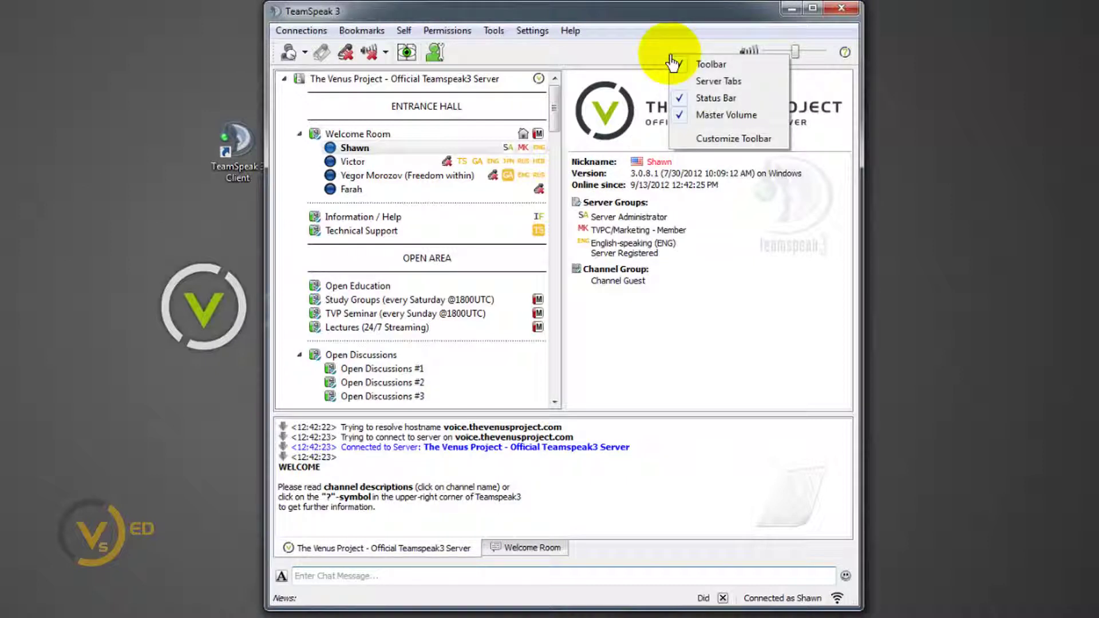
{"action": "left_click", "coordinate": [718, 83]}
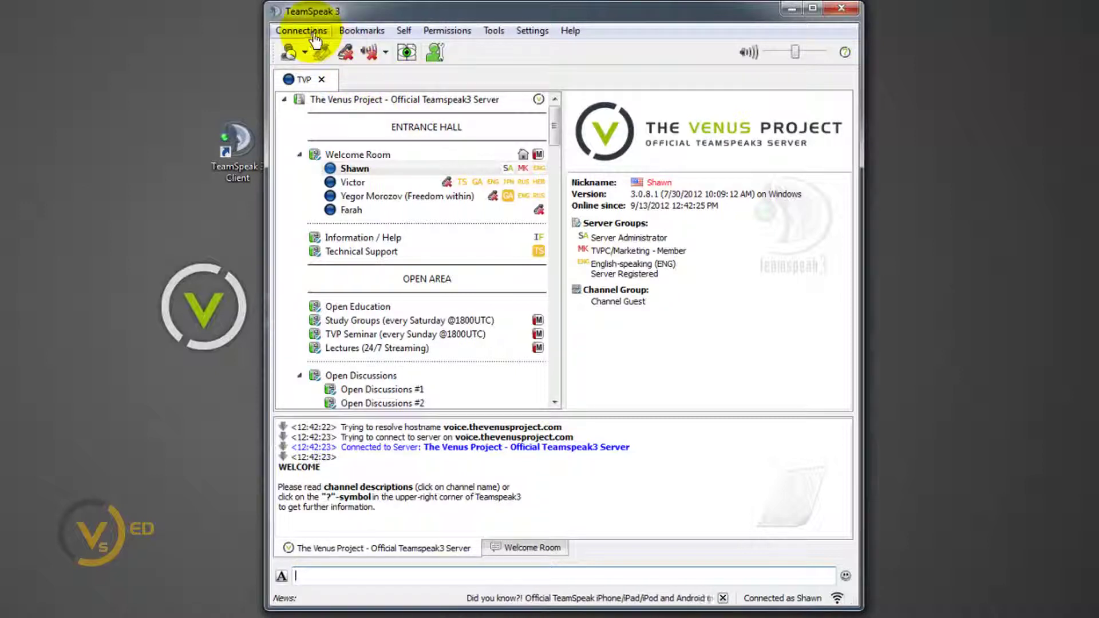
Step: Connect to the TeamSpeak Public bookmark in a new tab beside TVP
{"action": "left_click", "coordinate": [355, 35]}
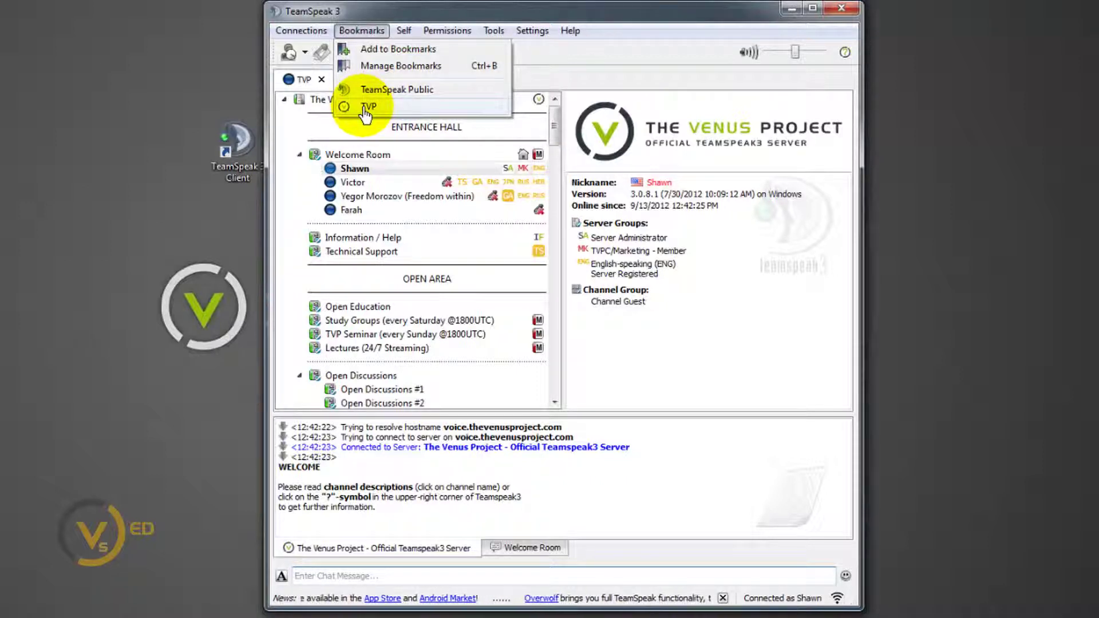
{"action": "left_click", "coordinate": [399, 95]}
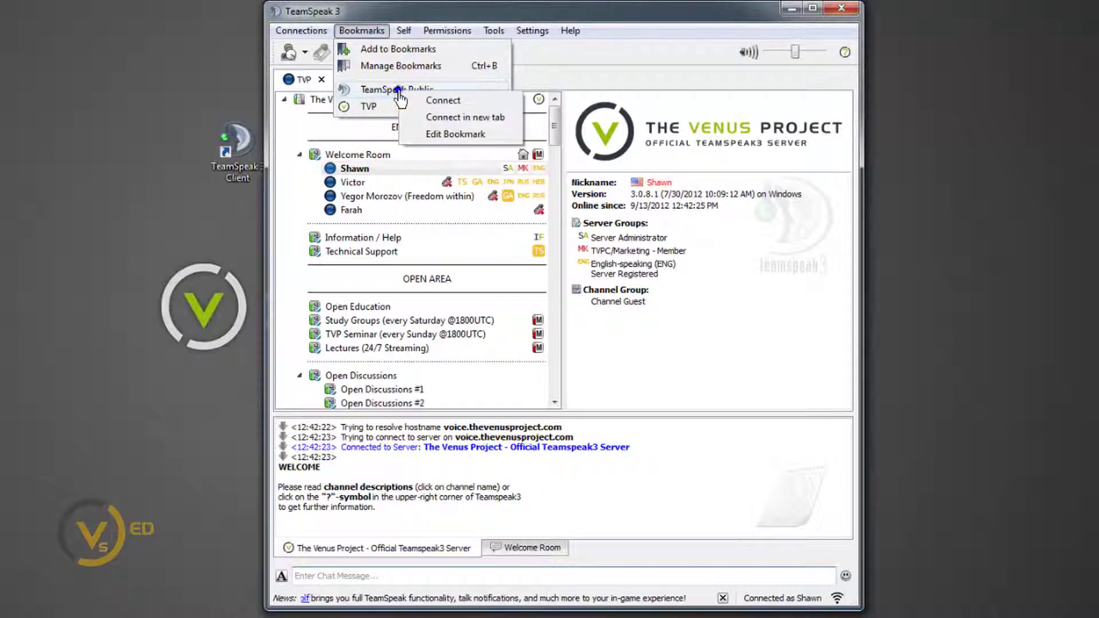
{"action": "left_click", "coordinate": [459, 118]}
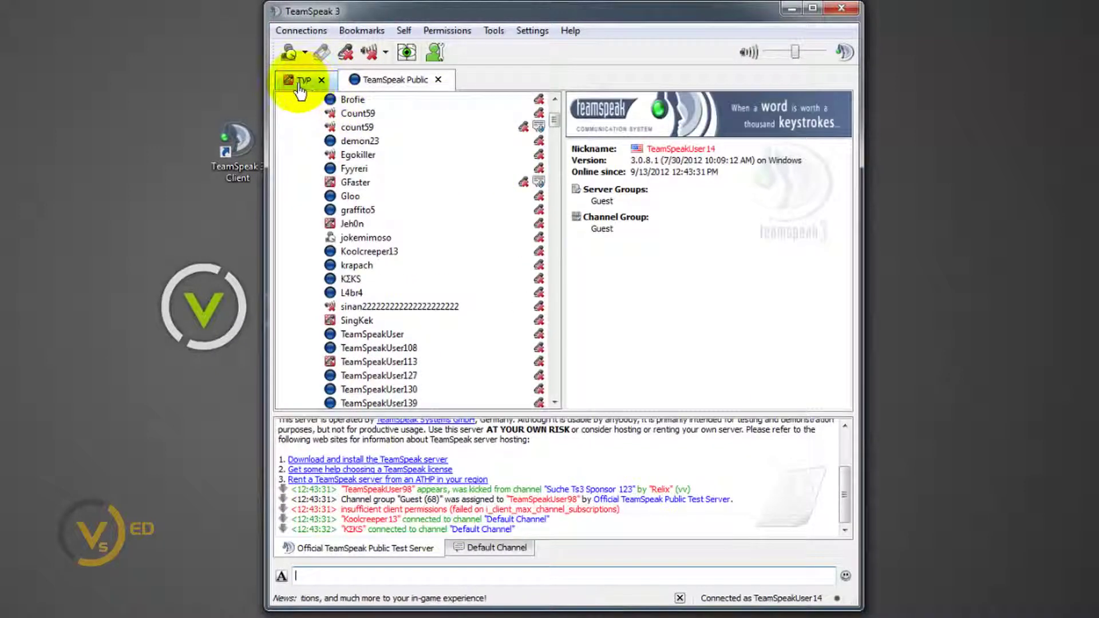
Step: Switch between the TVP and TeamSpeak Public tabs, then re-enable the microphone on TVP
{"action": "left_click", "coordinate": [299, 81]}
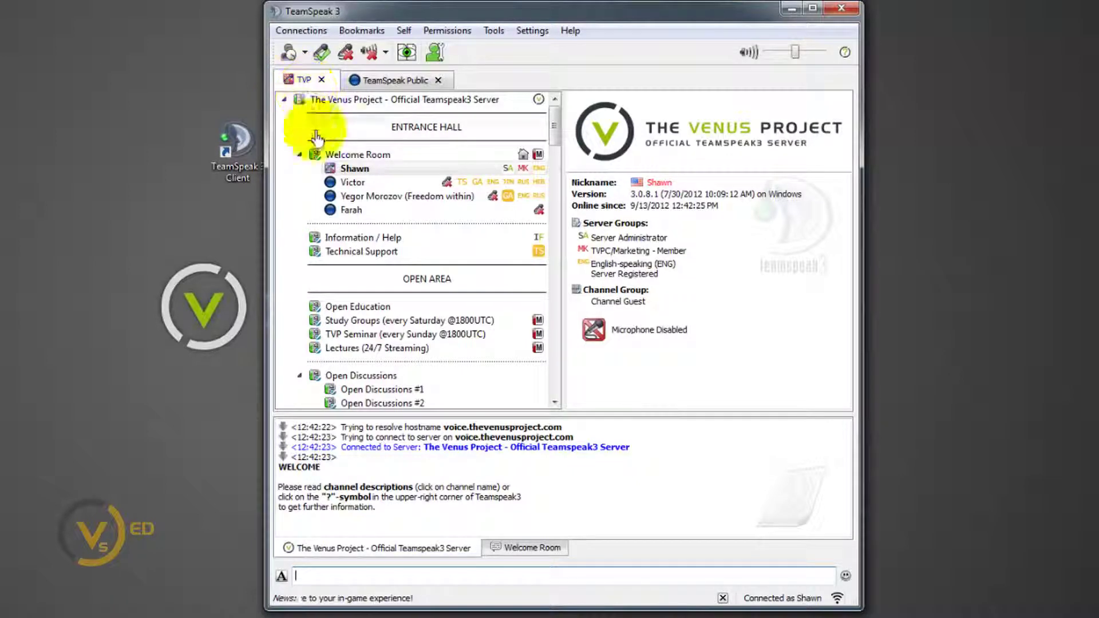
{"action": "left_click_drag", "start_coordinate": [551, 146], "coordinate": [544, 103]}
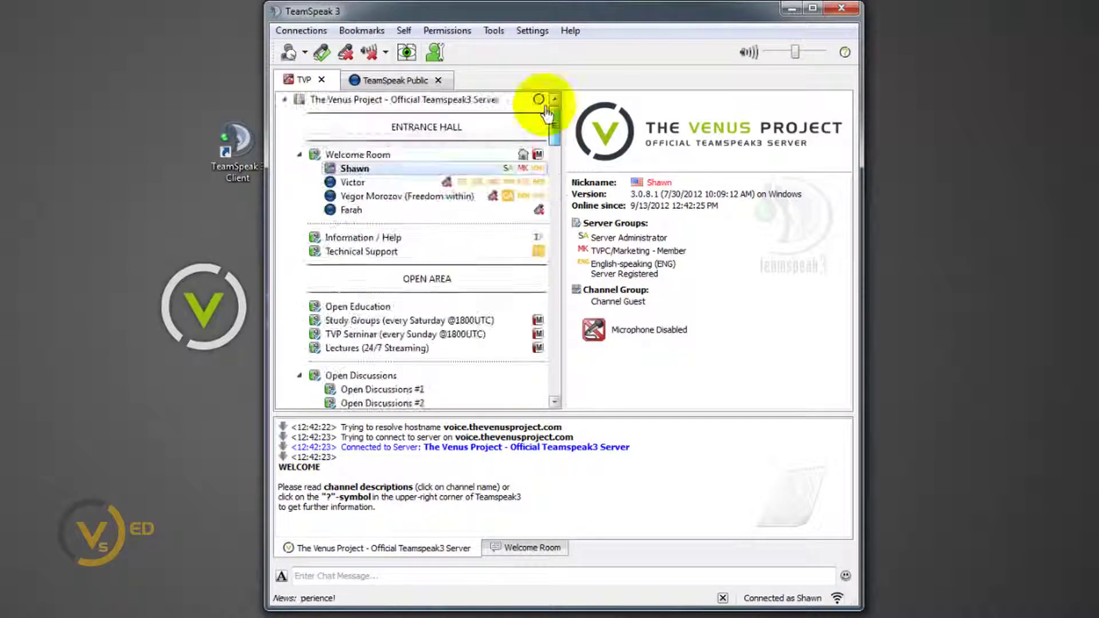
{"action": "left_click", "coordinate": [379, 81]}
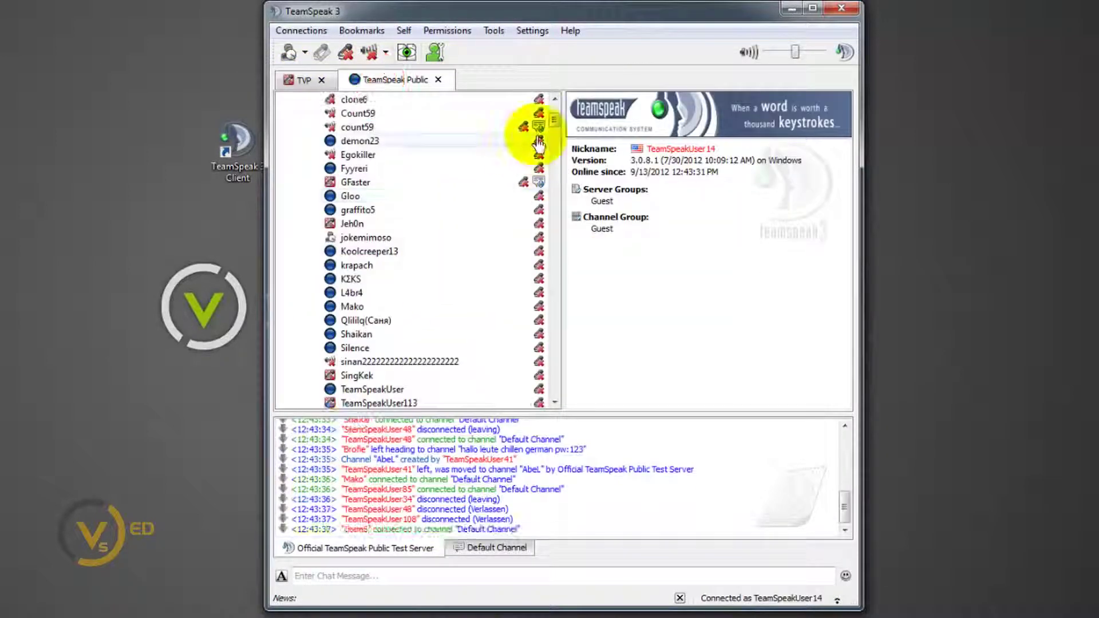
{"action": "scroll", "coordinate": [547, 106], "scroll_direction": "up", "scroll_amount": 3}
{"action": "mouse_move", "coordinate": [554, 117]}
{"action": "left_mouse_down"}
{"action": "mouse_move", "coordinate": [552, 127]}
{"action": "mouse_move", "coordinate": [554, 111]}
{"action": "left_mouse_up"}
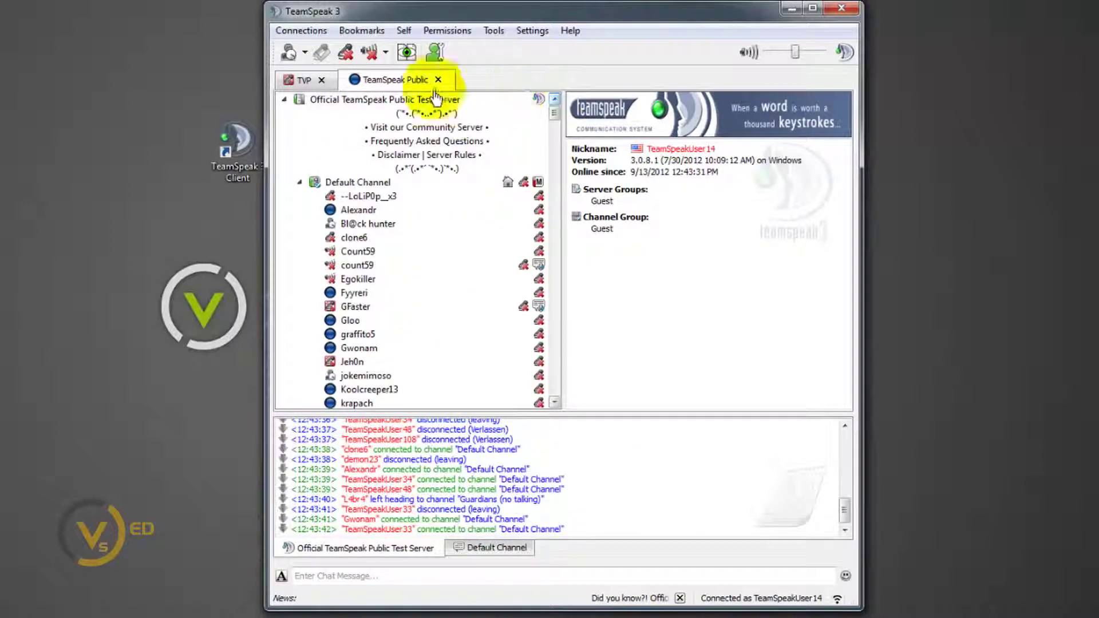
{"action": "left_click", "coordinate": [305, 80]}
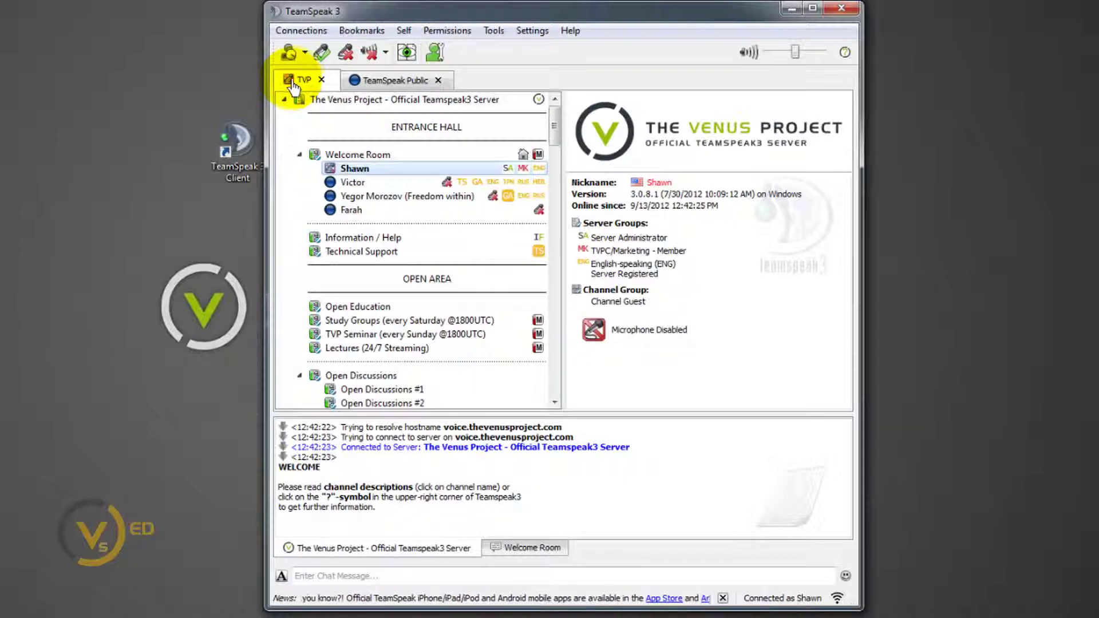
{"action": "left_click", "coordinate": [373, 81]}
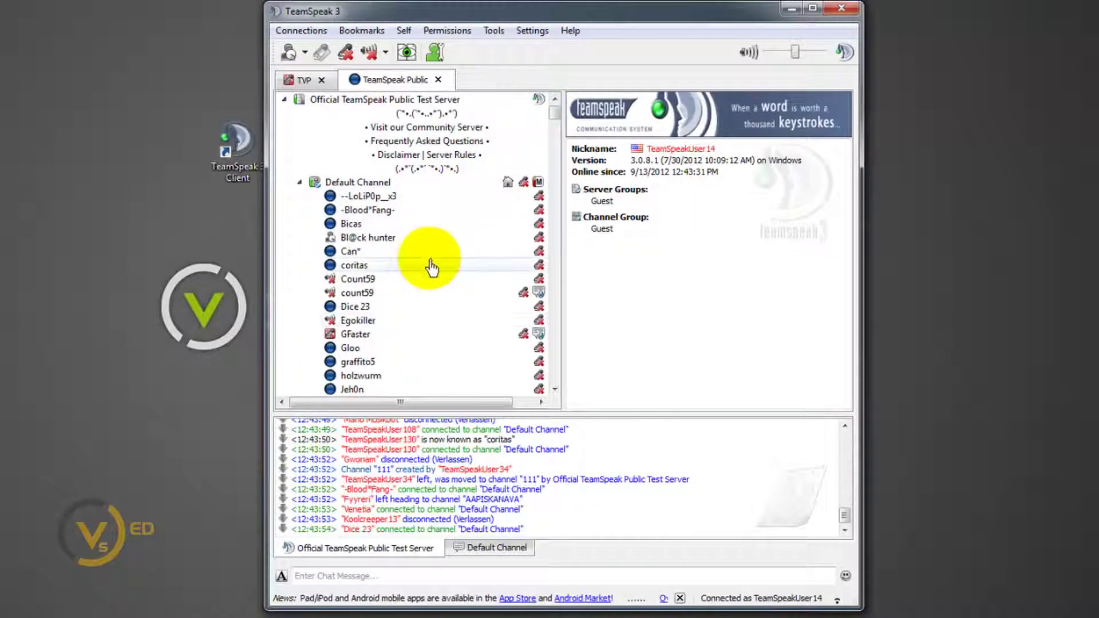
{"action": "left_click", "coordinate": [303, 80]}
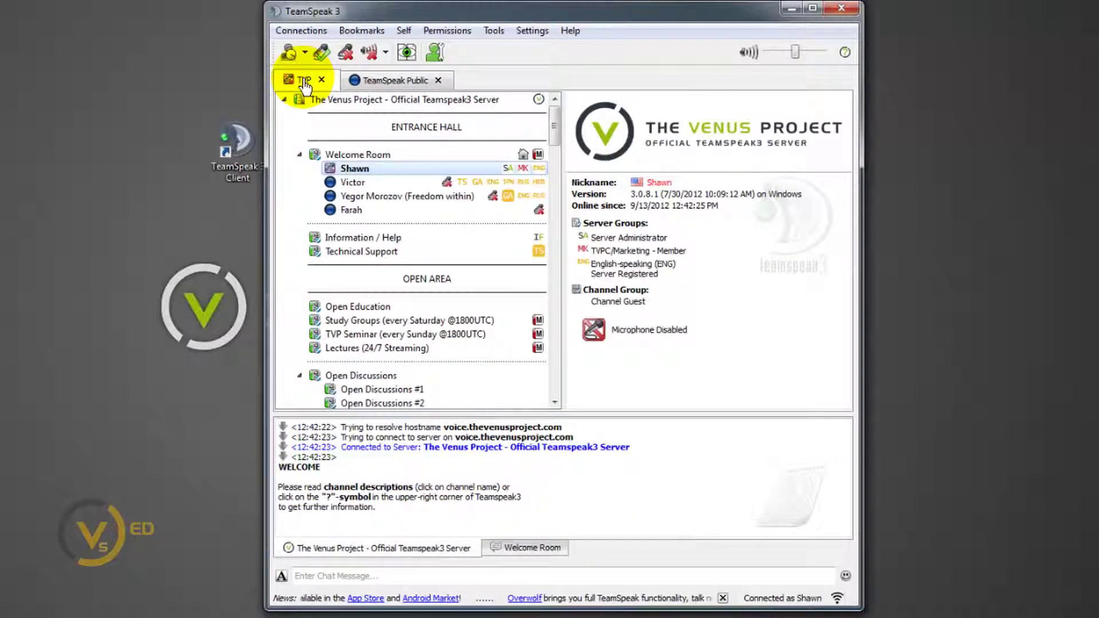
{"action": "left_click", "coordinate": [321, 57]}
Step: Toggle the microphone, then on the TeamSpeak Public tab mute the speakers and set Away
{"action": "left_click", "coordinate": [321, 58]}
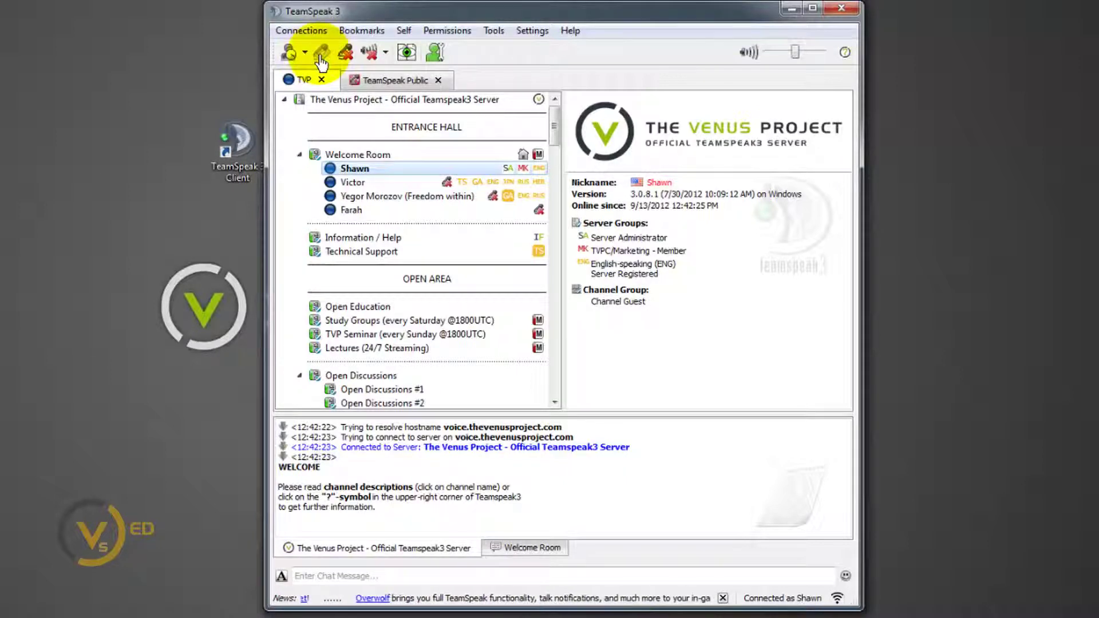
{"action": "left_click", "coordinate": [390, 80]}
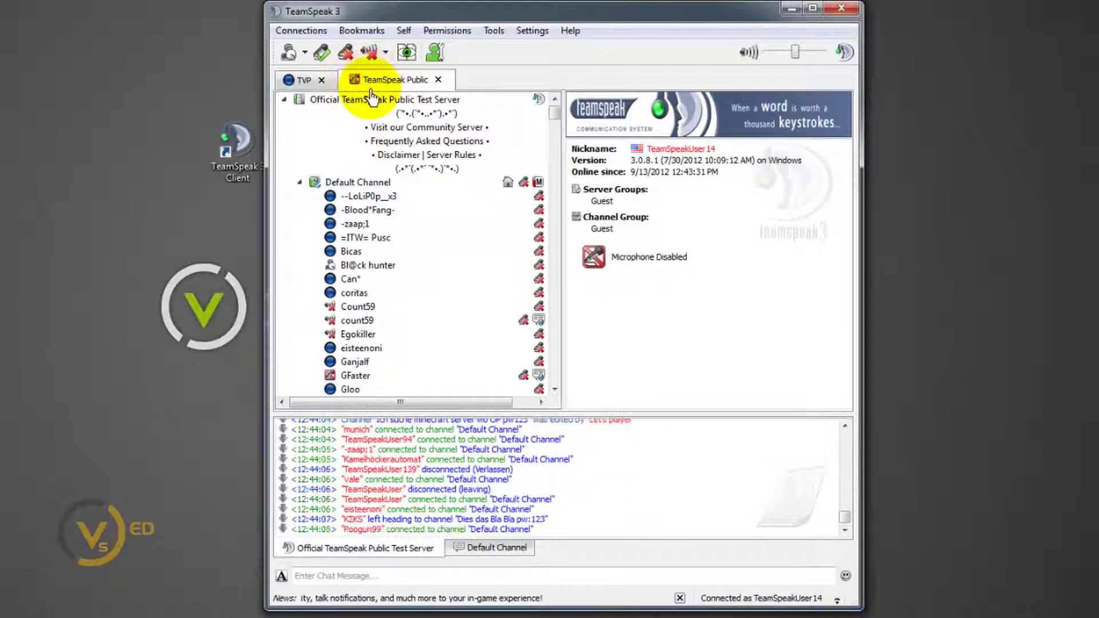
{"action": "left_click", "coordinate": [307, 81]}
{"action": "left_click", "coordinate": [385, 86]}
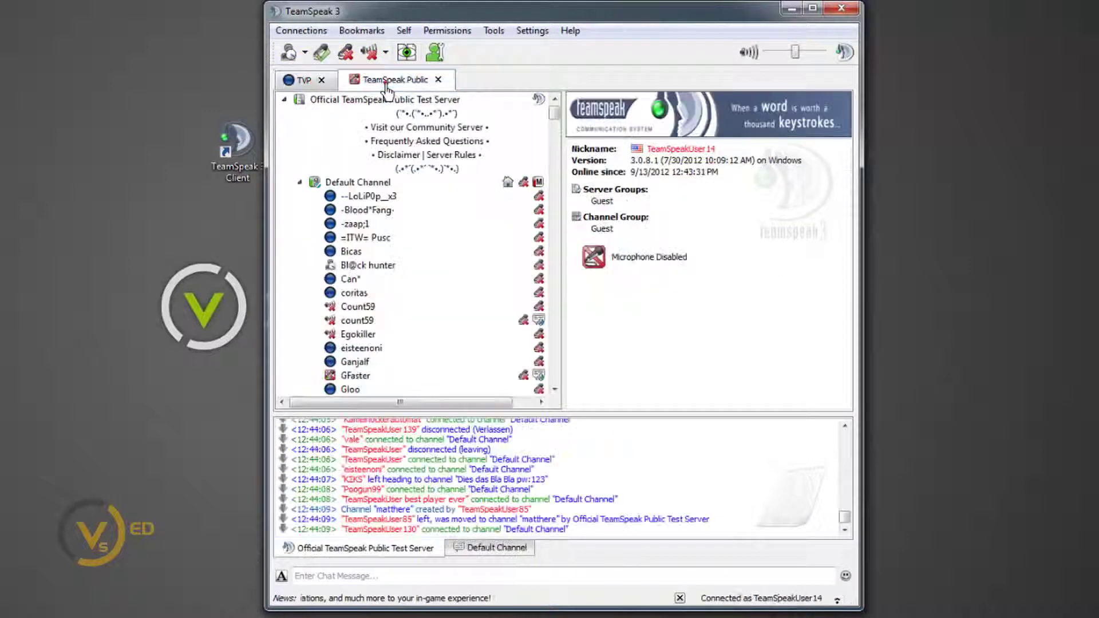
{"action": "left_click", "coordinate": [369, 52]}
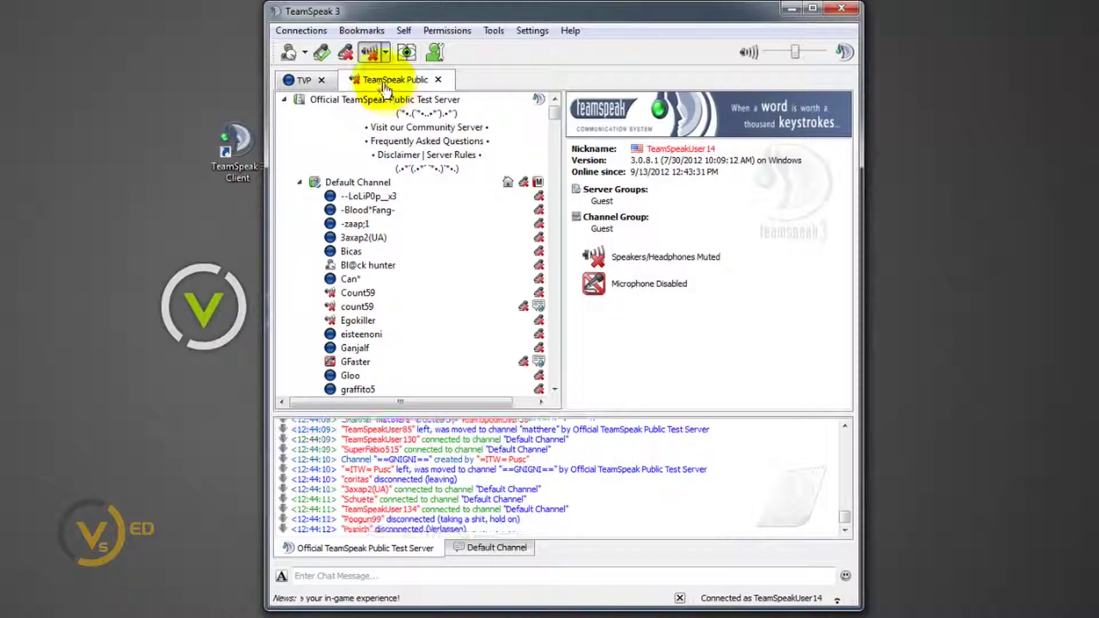
{"action": "left_click", "coordinate": [289, 55]}
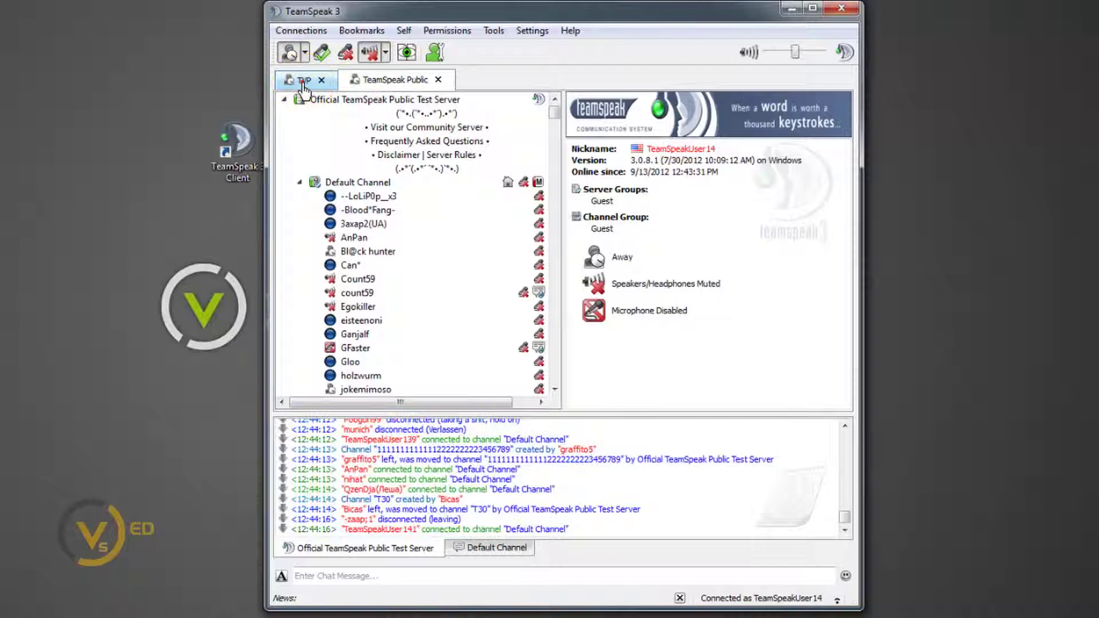
Step: Turn Away off, unmute speakers, toggle the microphone, view Default Channel chat, then return to TVP
{"action": "left_click", "coordinate": [305, 90]}
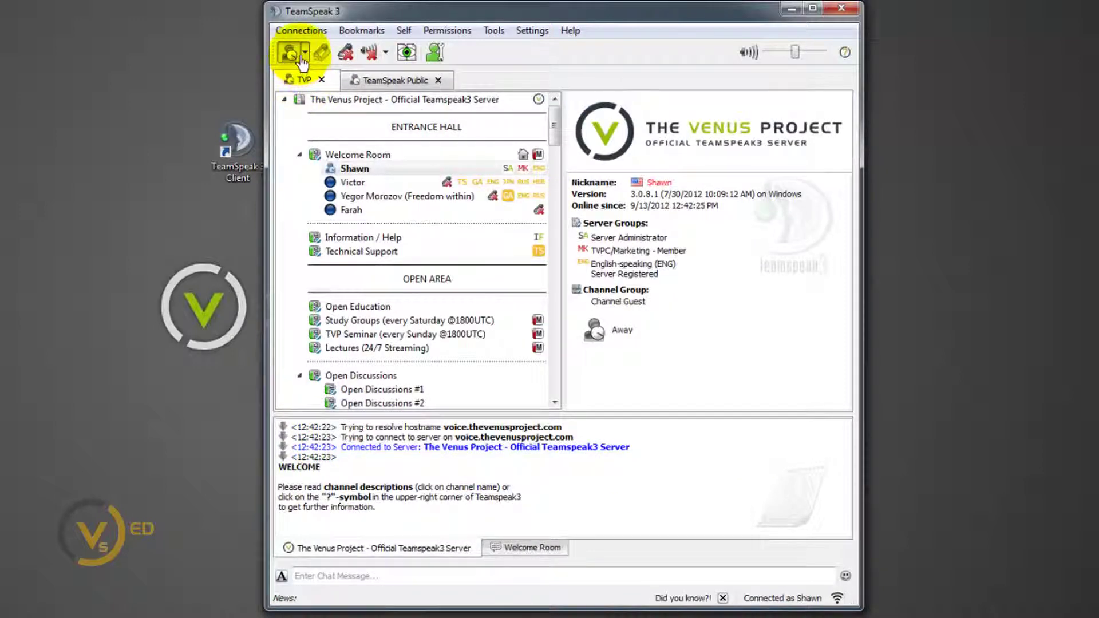
{"action": "left_click", "coordinate": [290, 55]}
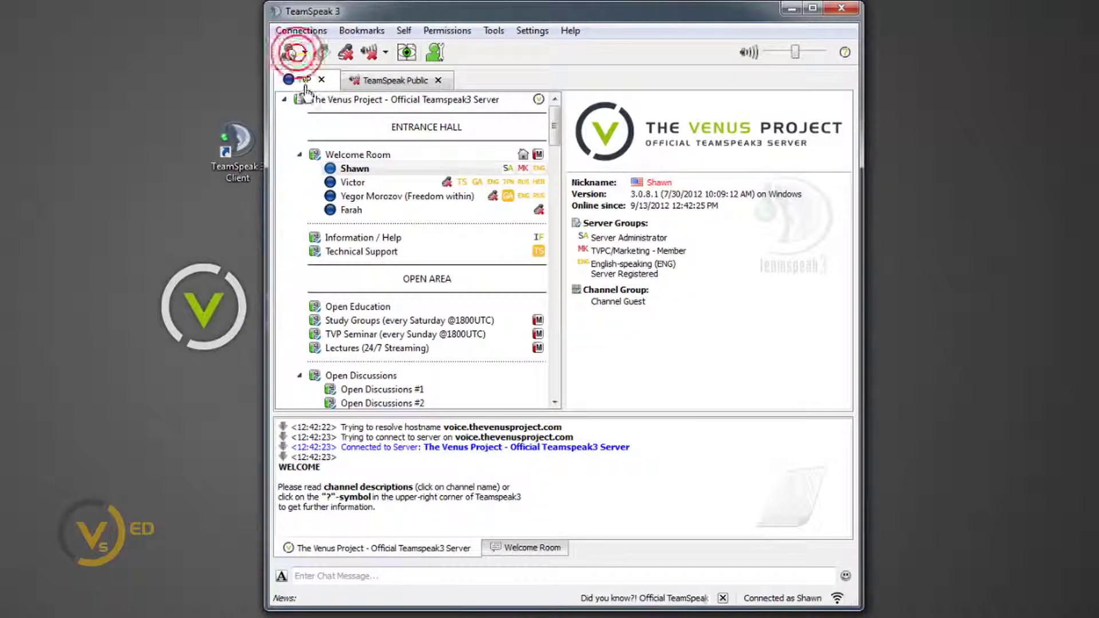
{"action": "left_click", "coordinate": [378, 82]}
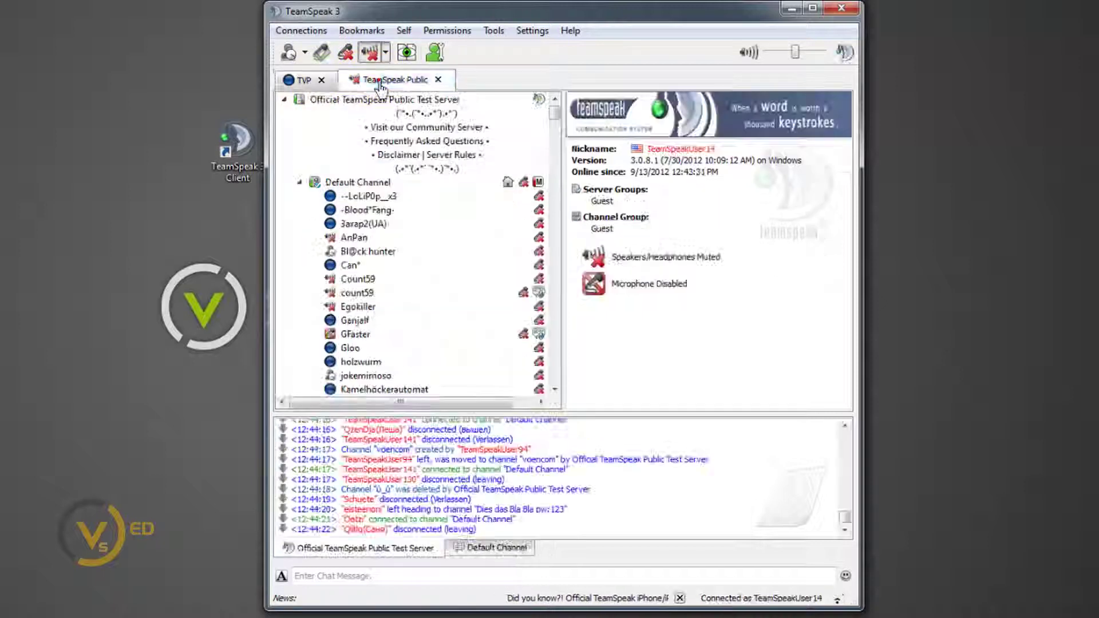
{"action": "left_click", "coordinate": [369, 54]}
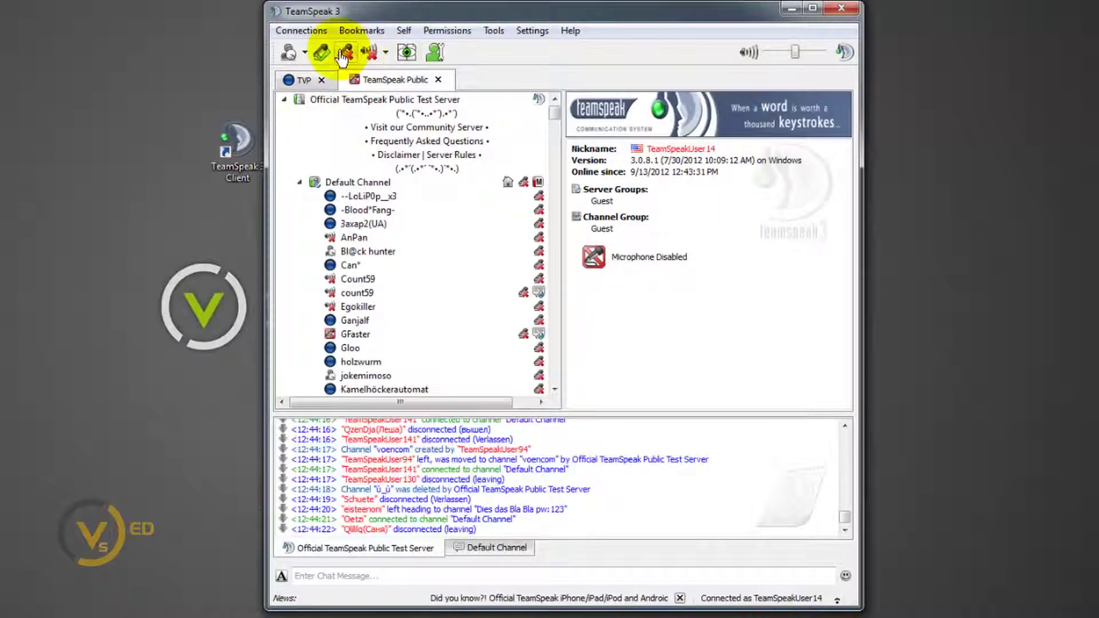
{"action": "left_click", "coordinate": [322, 54]}
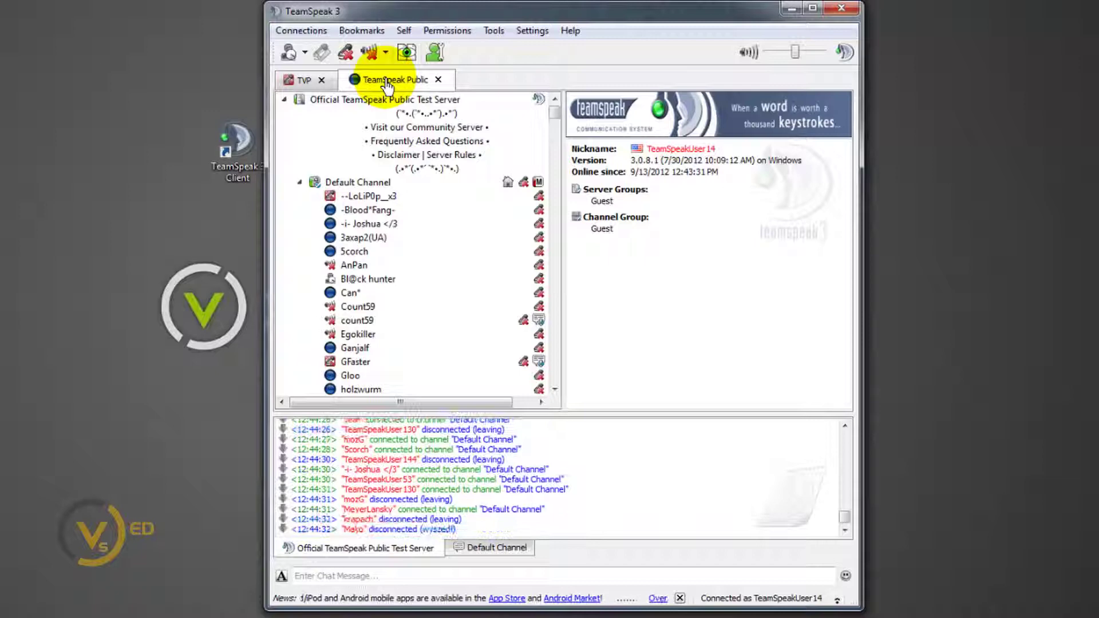
{"action": "left_click", "coordinate": [456, 577]}
{"action": "left_click", "coordinate": [480, 550]}
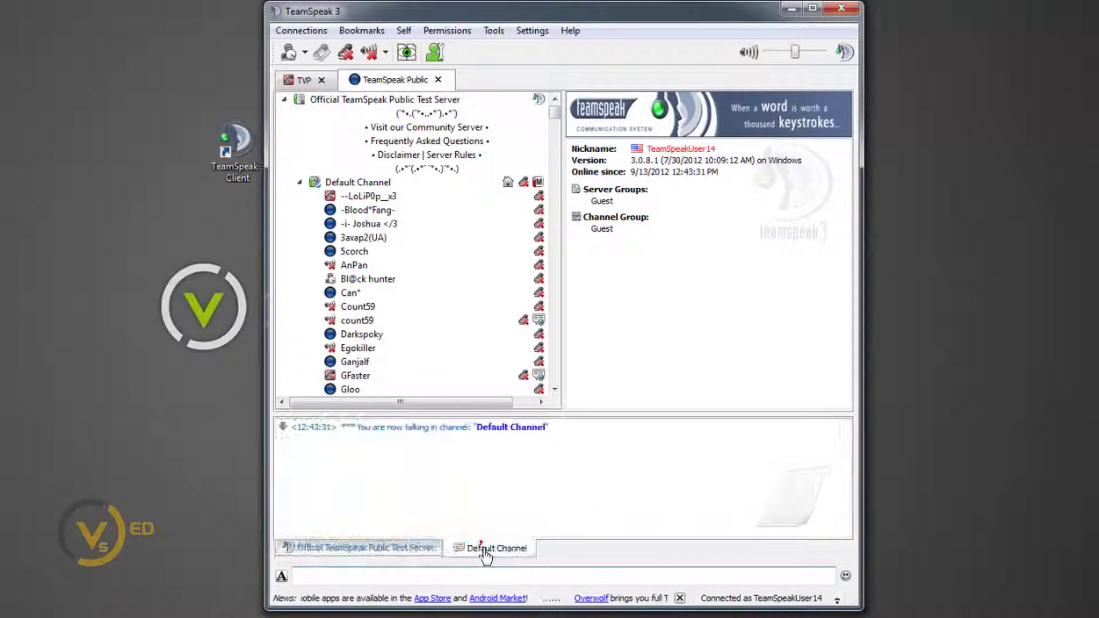
{"action": "left_click", "coordinate": [301, 82]}
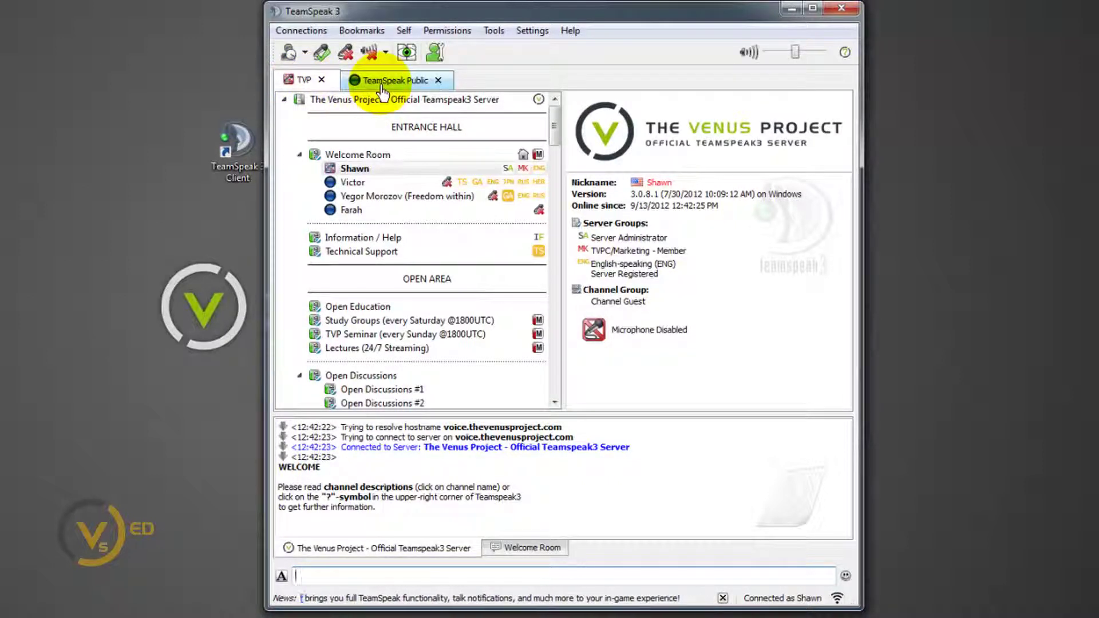
Step: Look over the Welcome Room chat and the server log's welcome message
{"action": "left_click", "coordinate": [521, 550]}
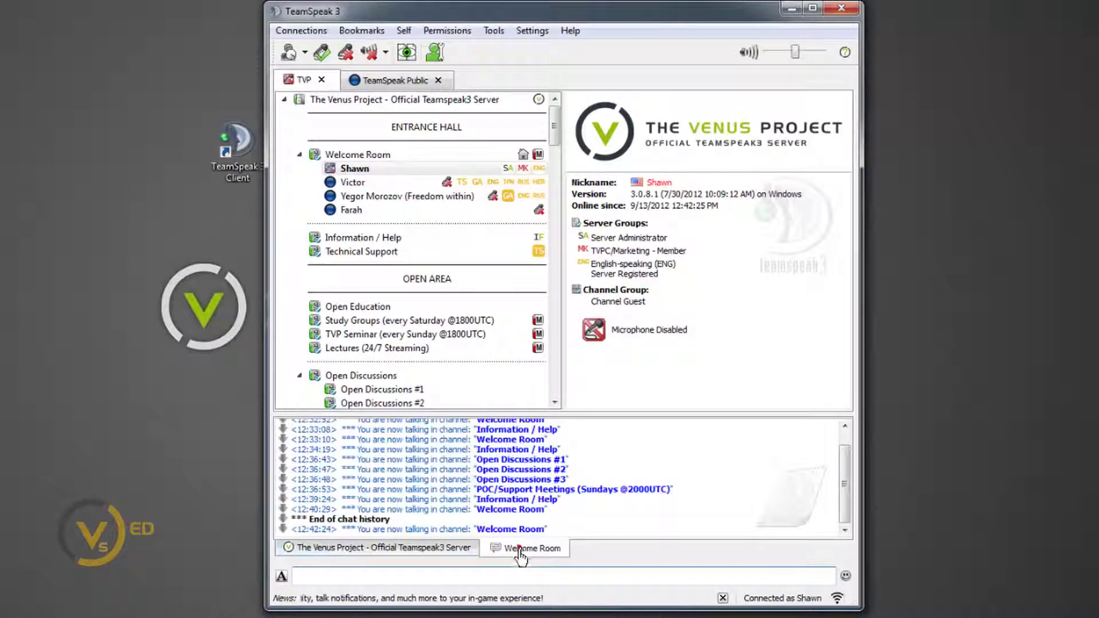
{"action": "left_click", "coordinate": [335, 549]}
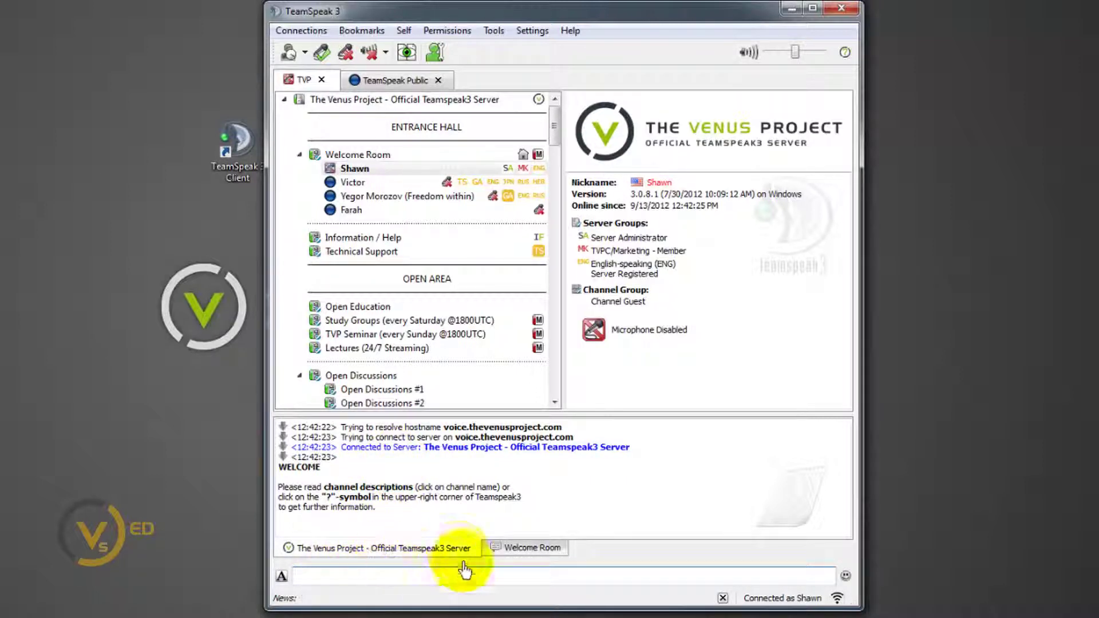
{"action": "left_click", "coordinate": [507, 499]}
{"action": "left_click_drag", "start_coordinate": [508, 502], "coordinate": [479, 503]}
{"action": "left_click", "coordinate": [389, 499]}
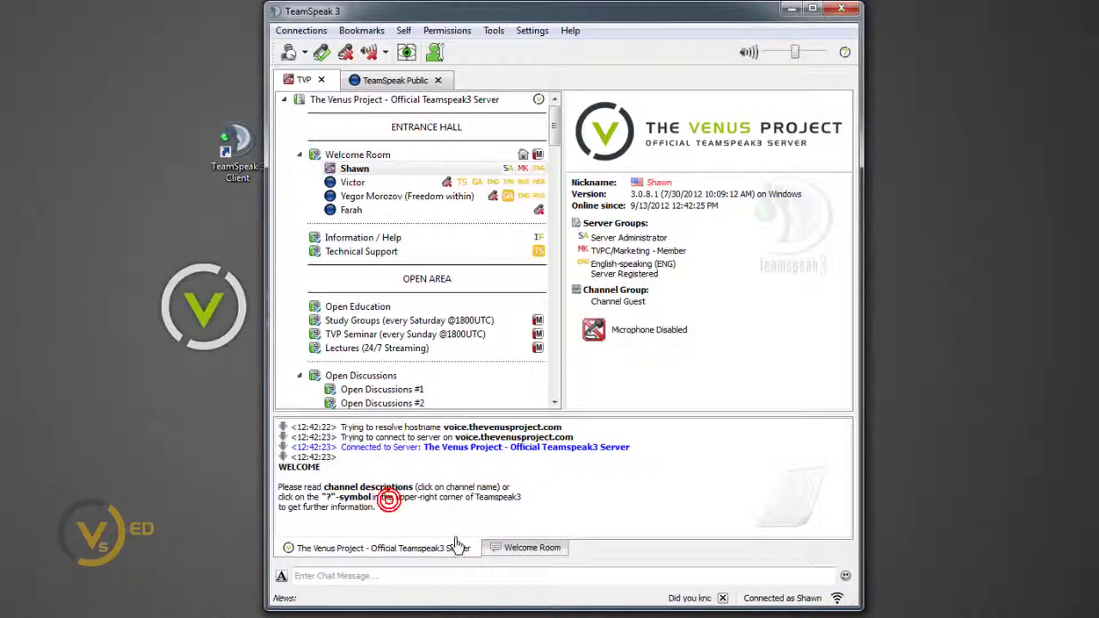
Step: Send the test message 'rgsrth' in the Welcome Room channel chat
{"action": "left_click", "coordinate": [515, 549]}
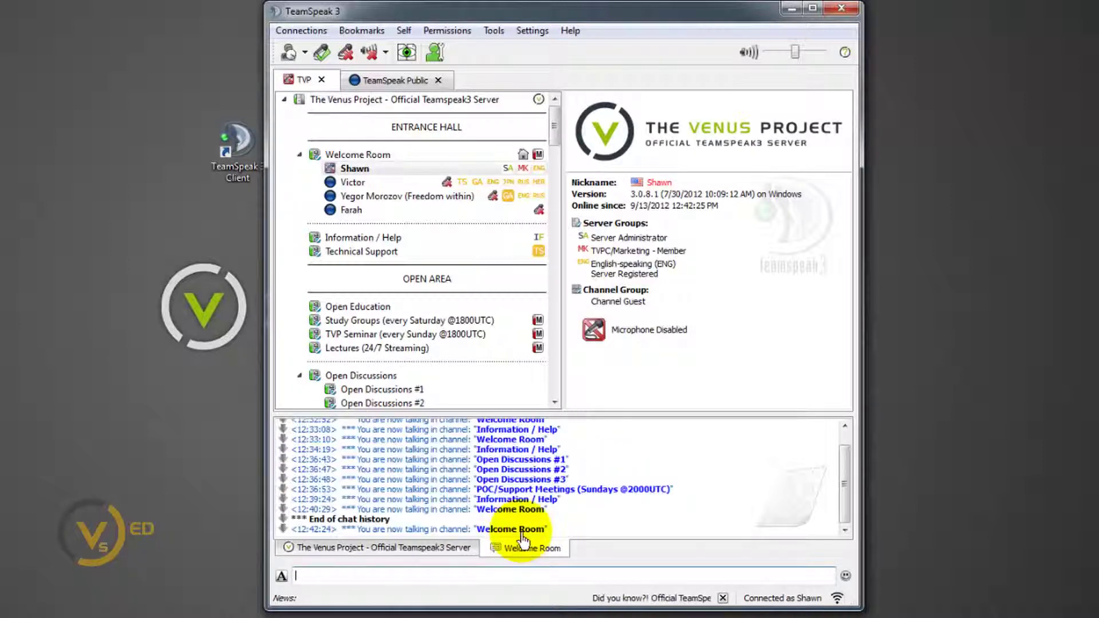
{"action": "type", "text": "rgsrthwyjdtyj"}
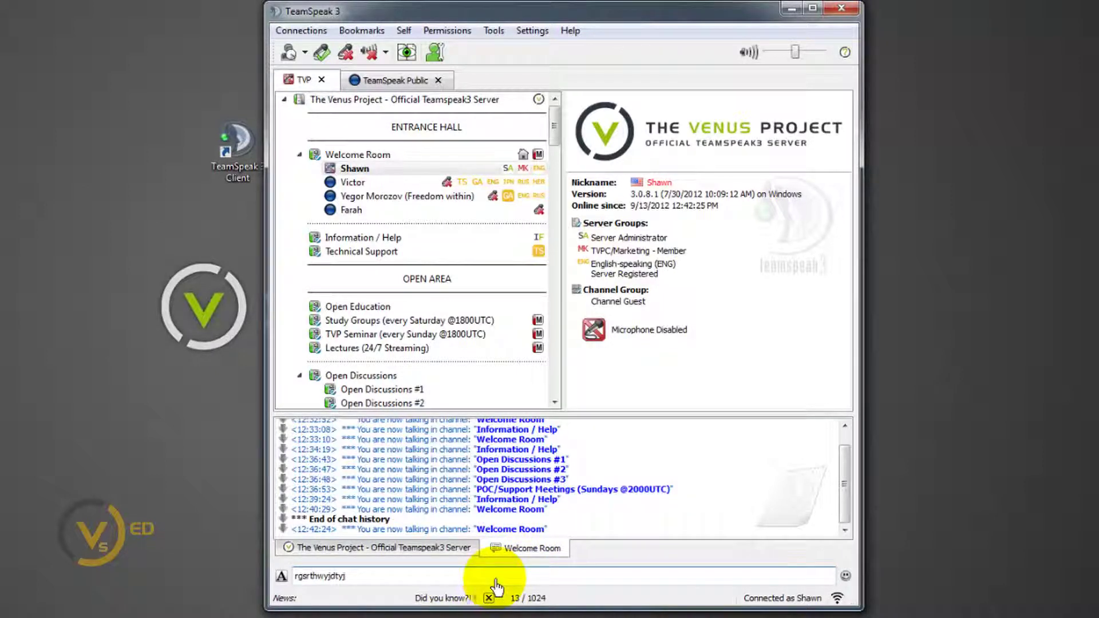
{"action": "key", "text": "Return"}
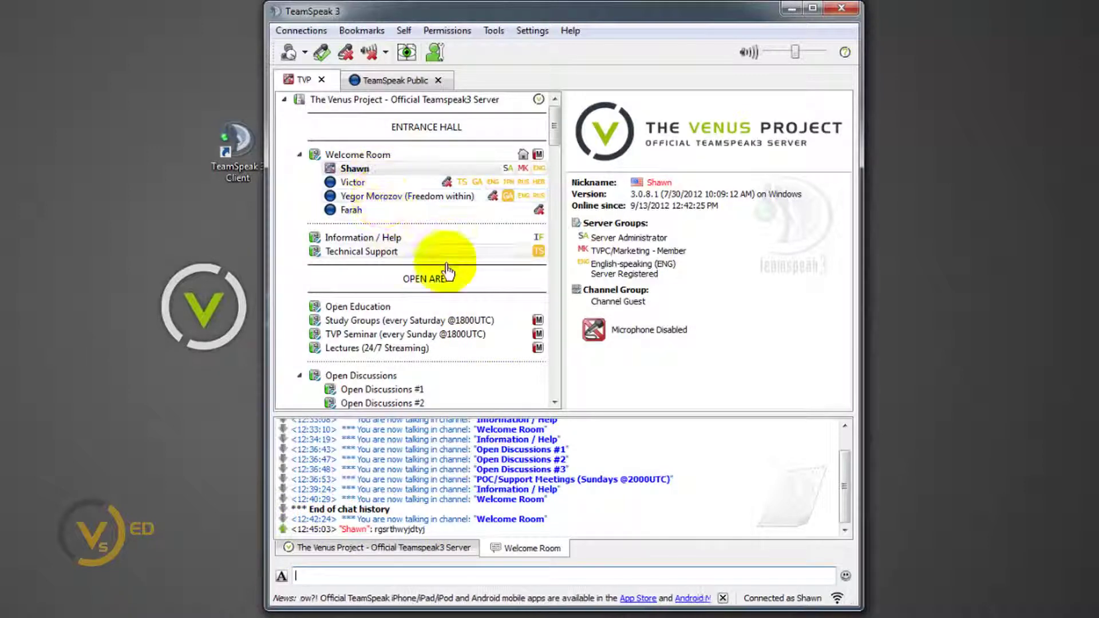
Step: Join the Open Education channel and view its channel chat, glancing at the server log
{"action": "double_click", "coordinate": [358, 307]}
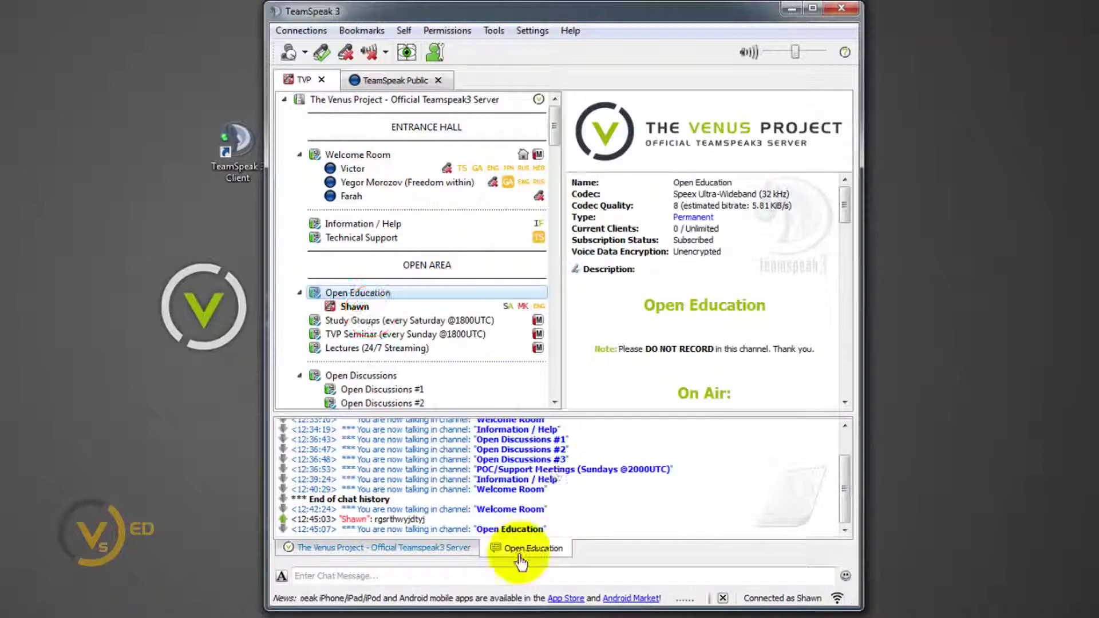
{"action": "left_click", "coordinate": [528, 551]}
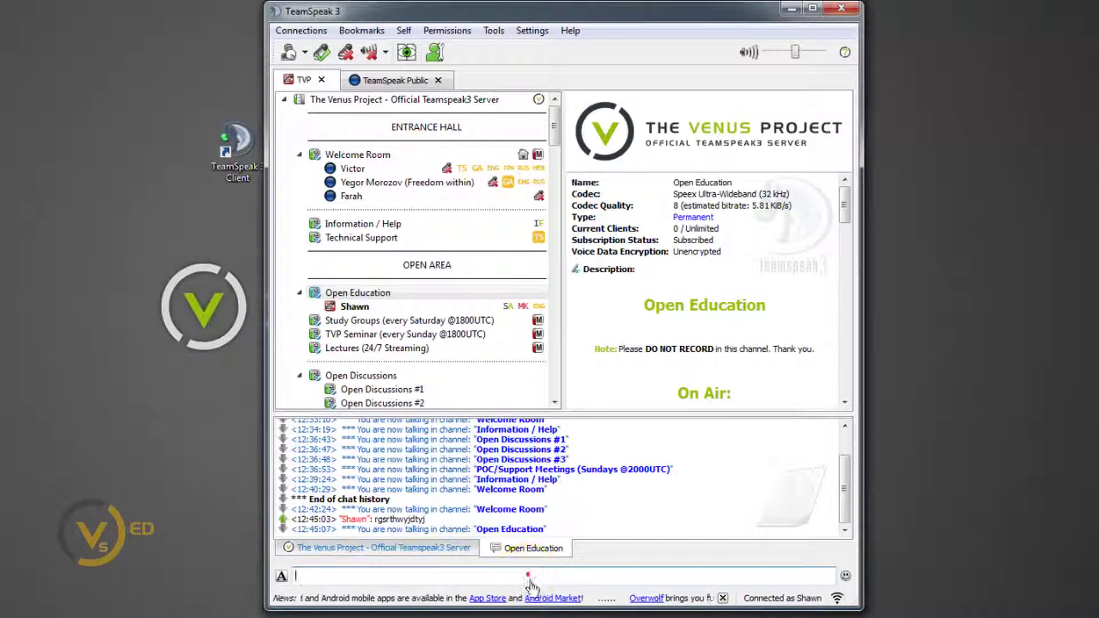
{"action": "left_click", "coordinate": [370, 560]}
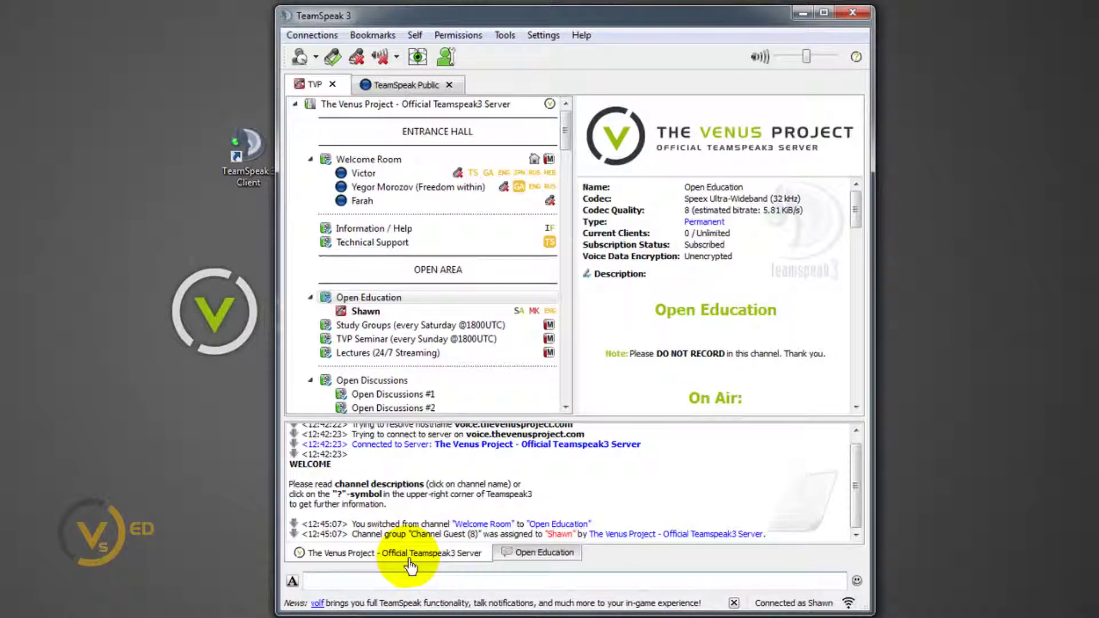
{"action": "left_click", "coordinate": [521, 557]}
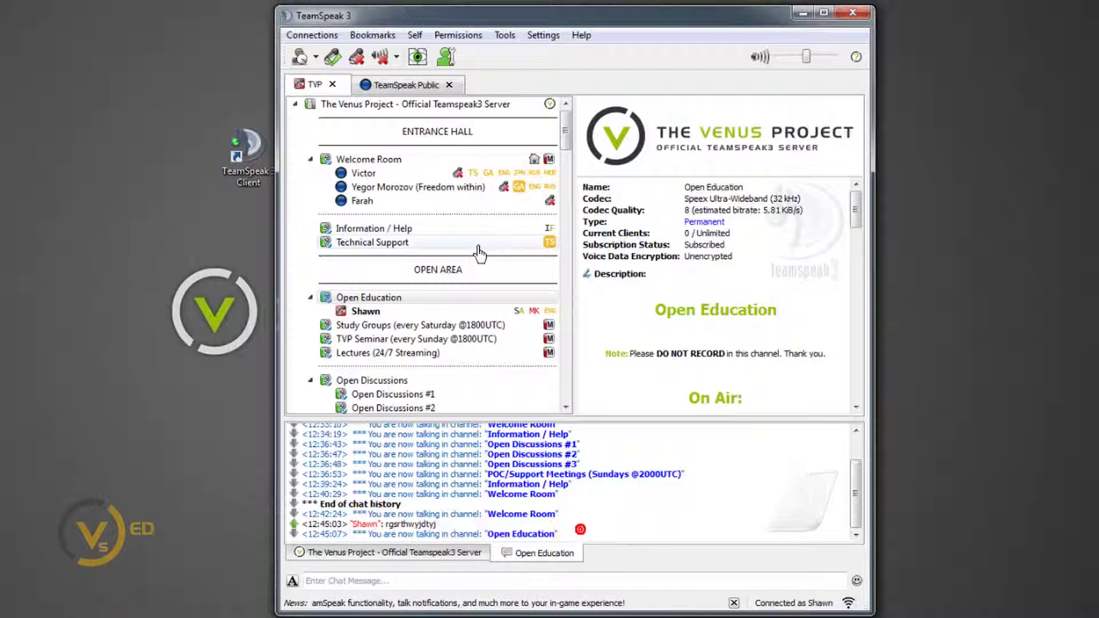
Step: Disconnect and close the TeamSpeak Public tab without future confirmations, and move the window up-left
{"action": "left_click", "coordinate": [364, 92]}
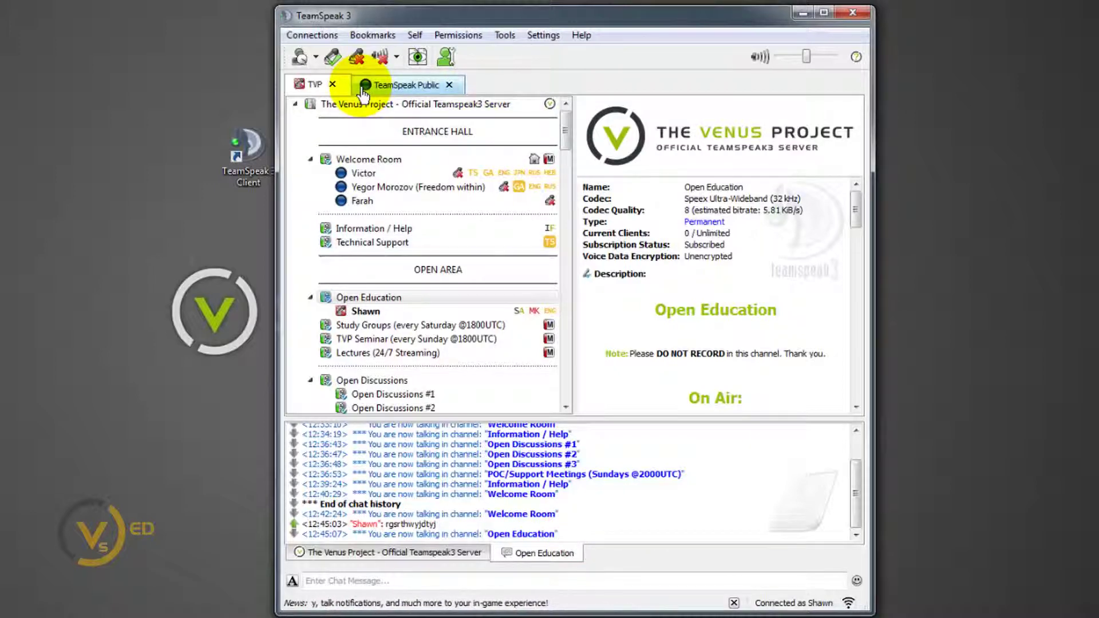
{"action": "left_click", "coordinate": [448, 85]}
{"action": "left_click", "coordinate": [522, 339]}
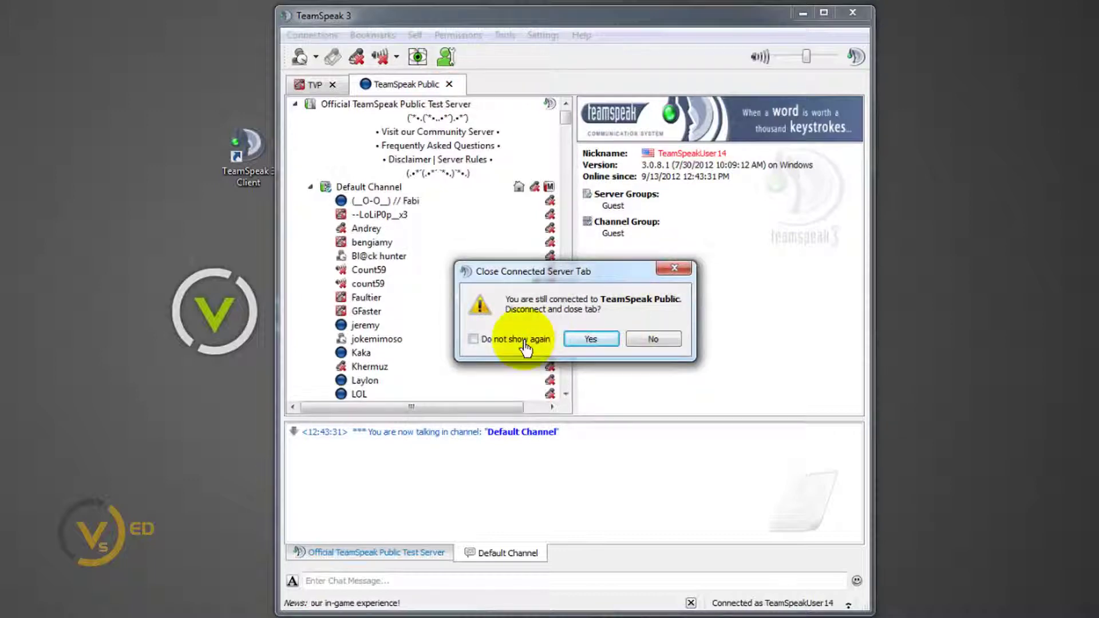
{"action": "left_click", "coordinate": [585, 341]}
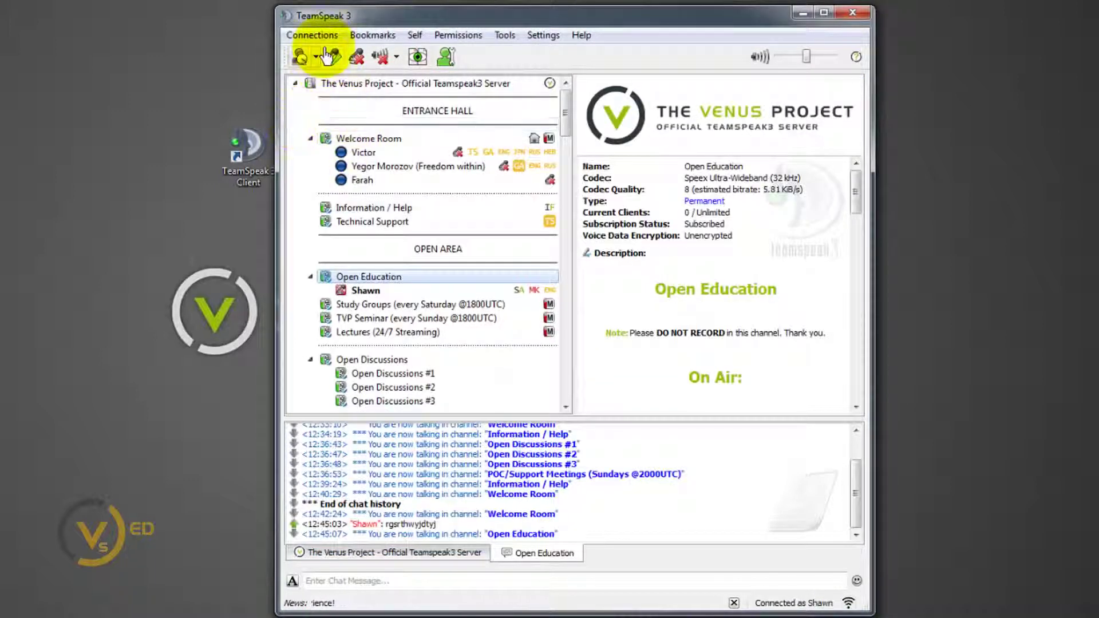
{"action": "left_click_drag", "start_coordinate": [400, 22], "coordinate": [334, 9]}
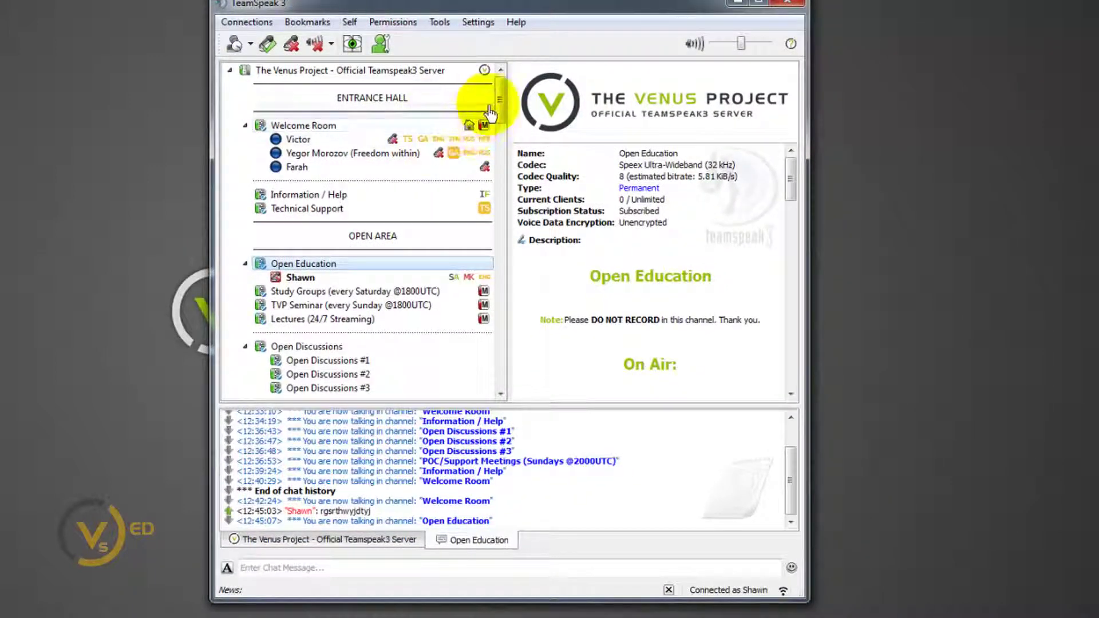
Step: Read the Welcome Room channel's description in the info panel
{"action": "scroll", "coordinate": [500, 106], "scroll_direction": "down", "scroll_amount": 2}
{"action": "scroll", "coordinate": [502, 93], "scroll_direction": "up", "scroll_amount": 2}
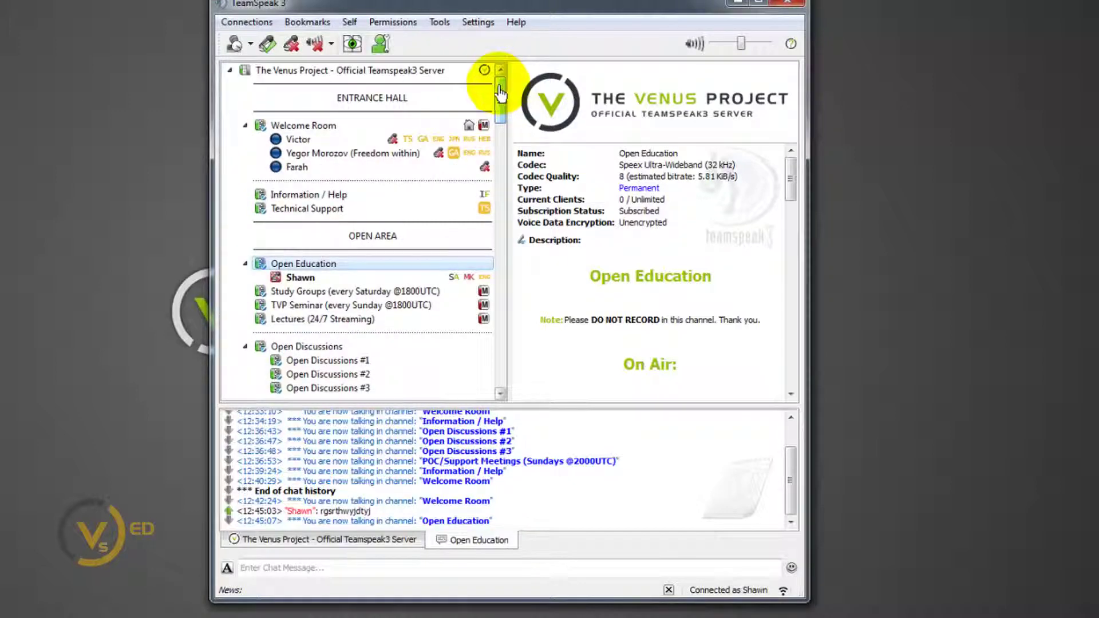
{"action": "mouse_move", "coordinate": [451, 148]}
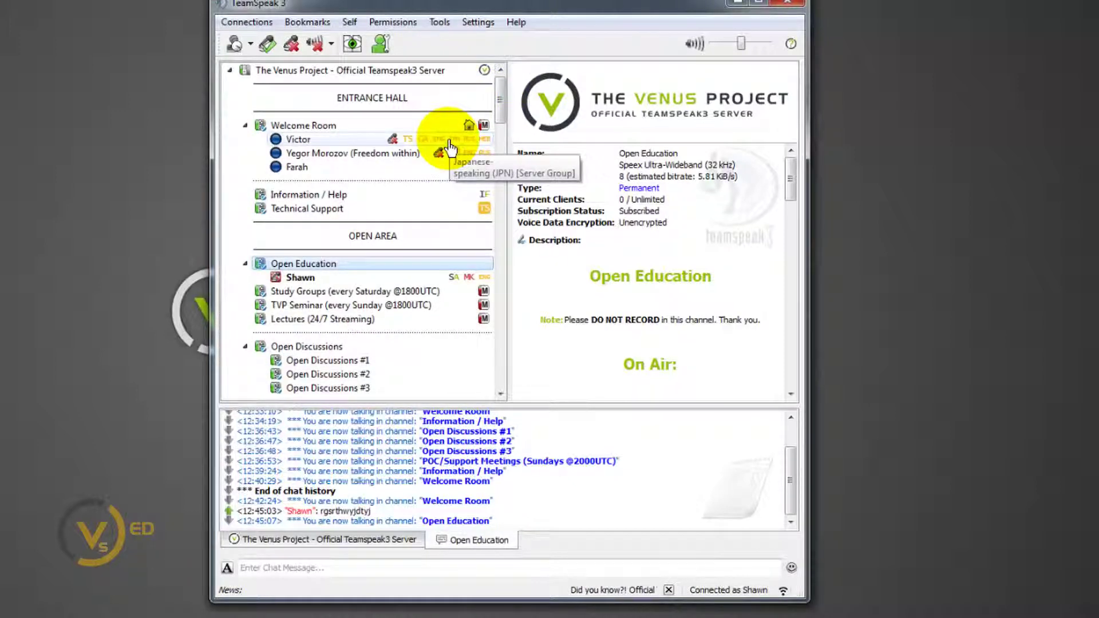
{"action": "left_click", "coordinate": [324, 126]}
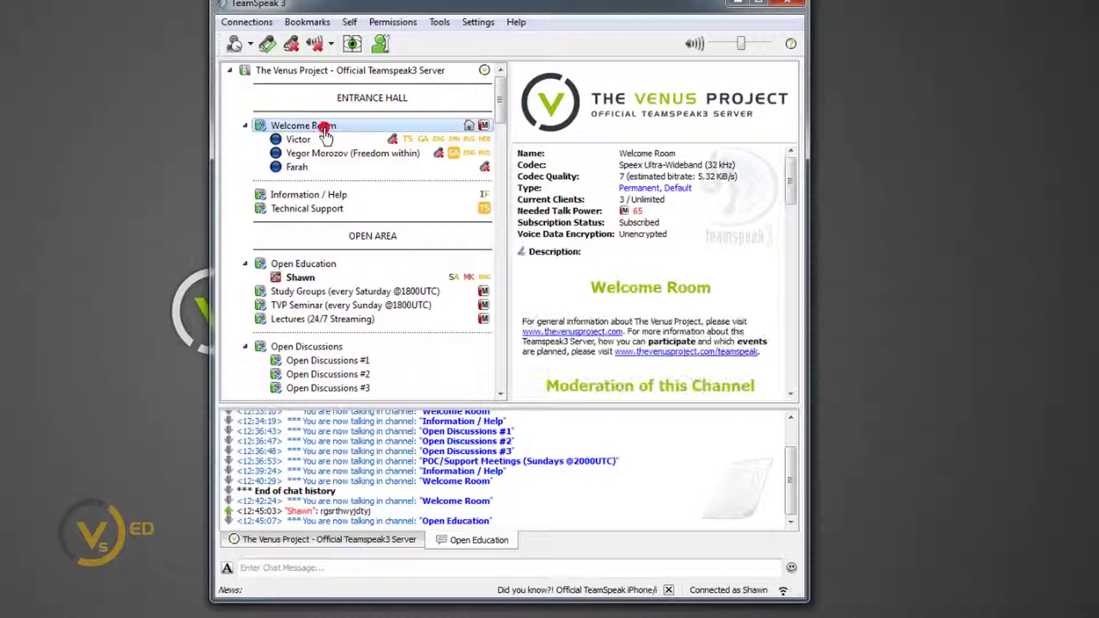
{"action": "left_click", "coordinate": [766, 309]}
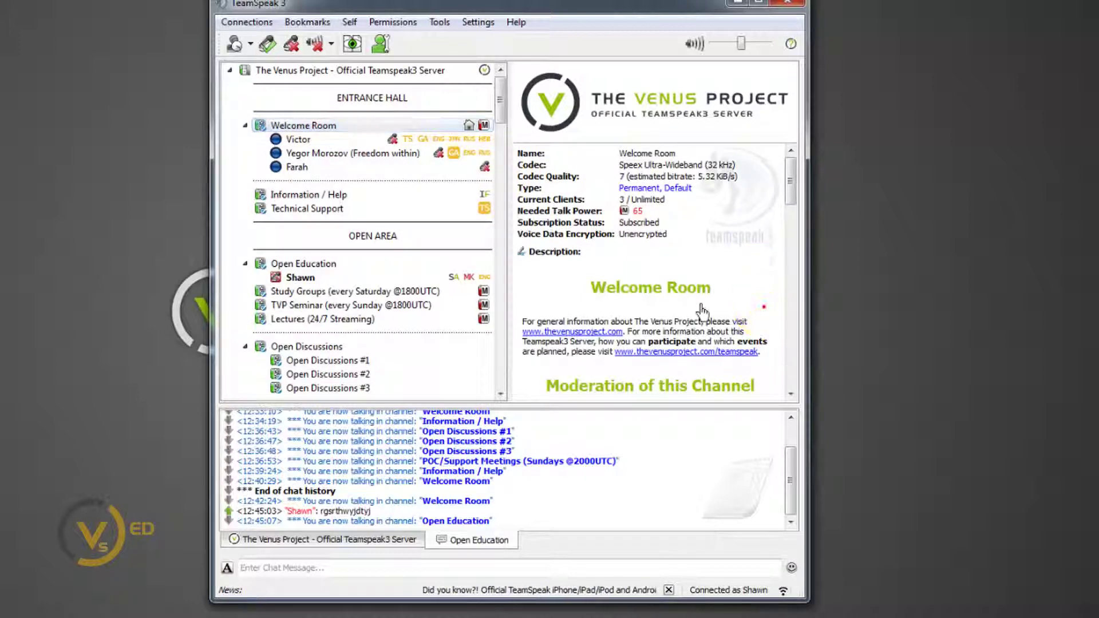
{"action": "scroll", "coordinate": [685, 345], "scroll_direction": "down", "scroll_amount": 5}
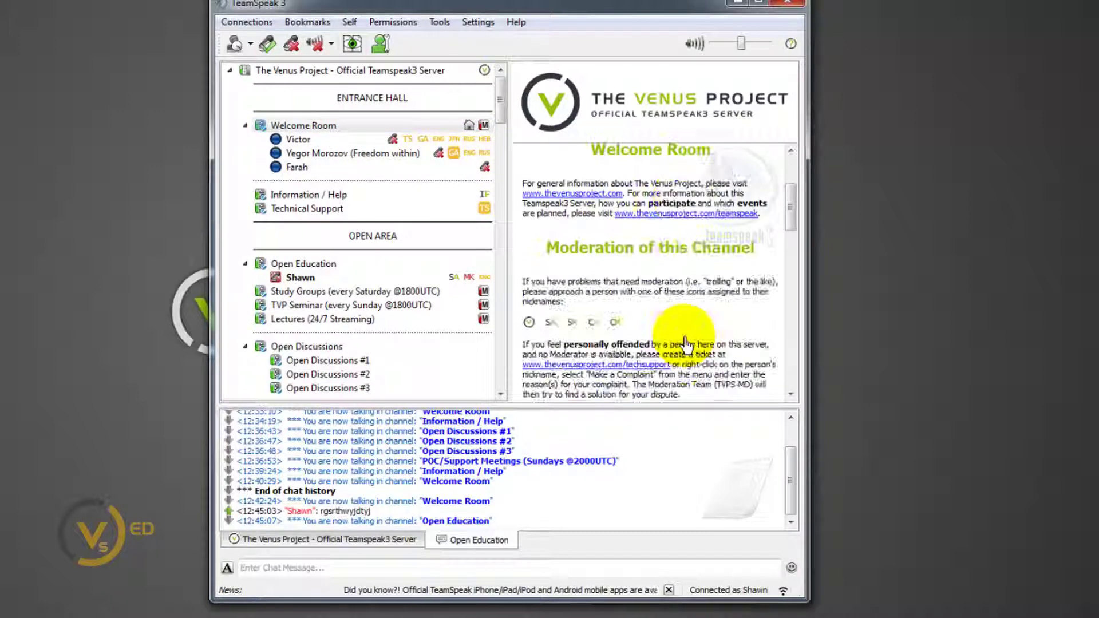
{"action": "scroll", "coordinate": [685, 345], "scroll_direction": "down", "scroll_amount": 15}
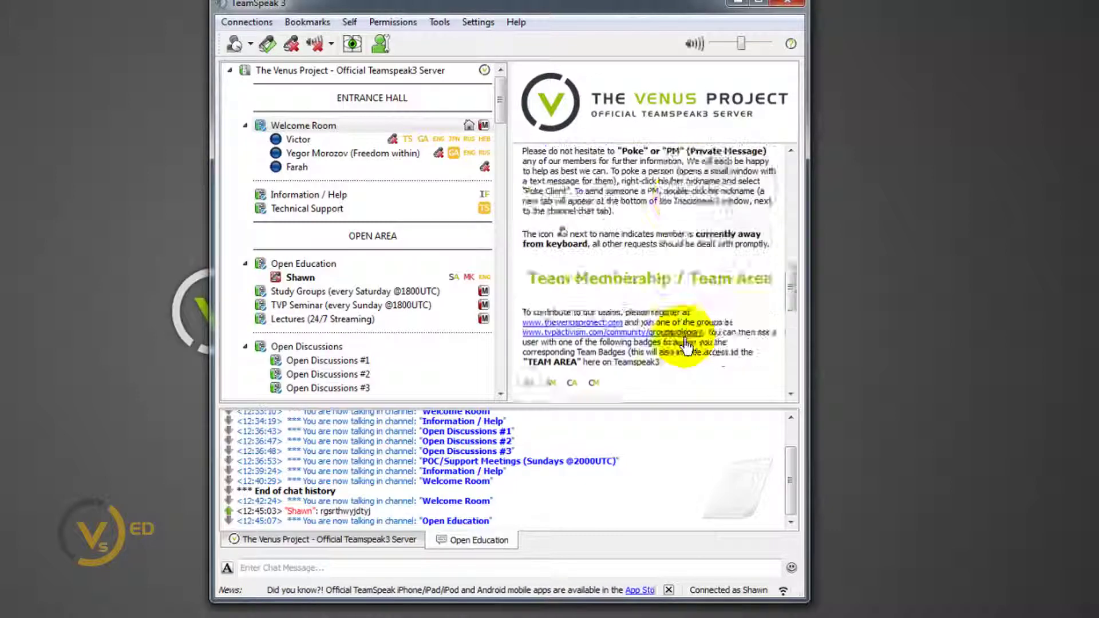
{"action": "scroll", "coordinate": [685, 345], "scroll_direction": "up", "scroll_amount": 5}
Step: Browse the Information / Help and Technical Support channel details, then select a Welcome Room member
{"action": "left_click", "coordinate": [344, 194]}
{"action": "scroll", "coordinate": [676, 295], "scroll_direction": "down", "scroll_amount": 5}
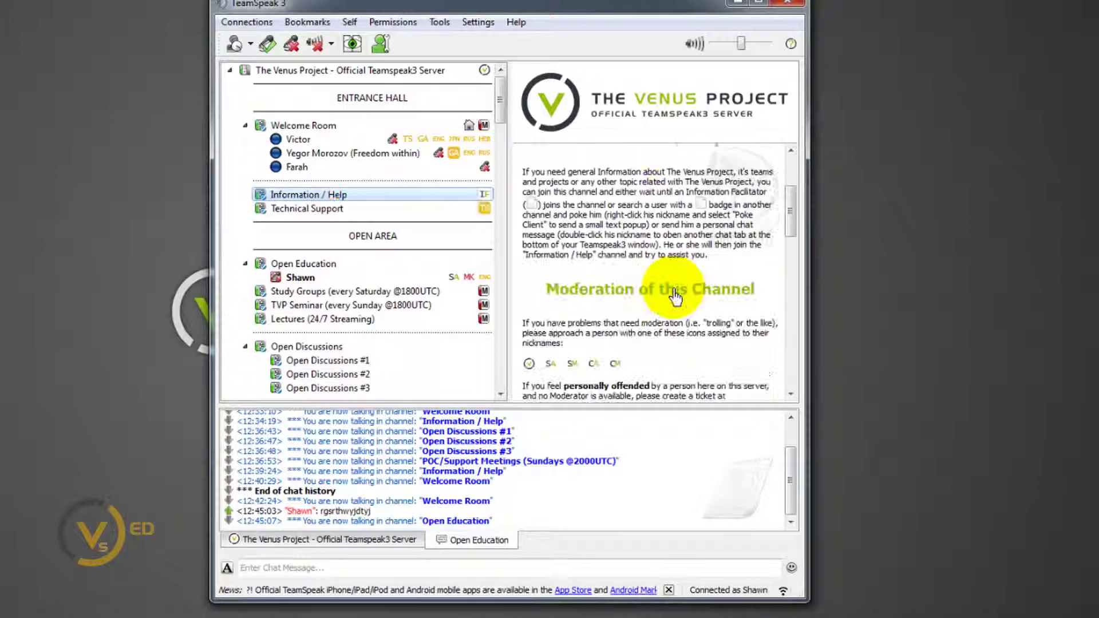
{"action": "scroll", "coordinate": [675, 295], "scroll_direction": "up", "scroll_amount": 5}
{"action": "left_click", "coordinate": [292, 209]}
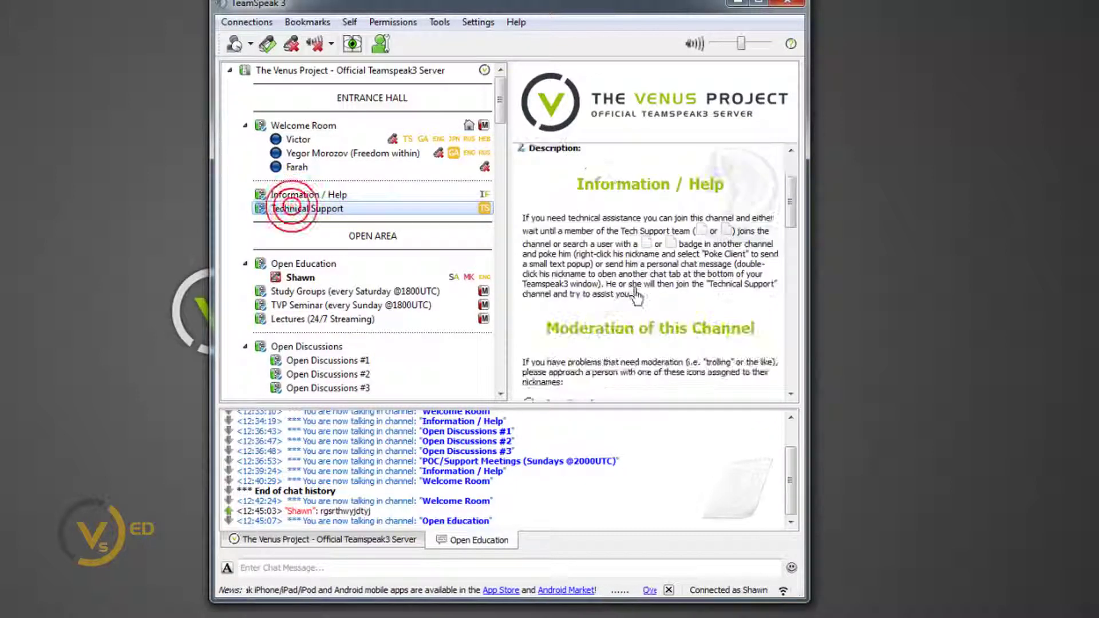
{"action": "scroll", "coordinate": [636, 296], "scroll_direction": "down", "scroll_amount": 1}
{"action": "left_click", "coordinate": [286, 206]}
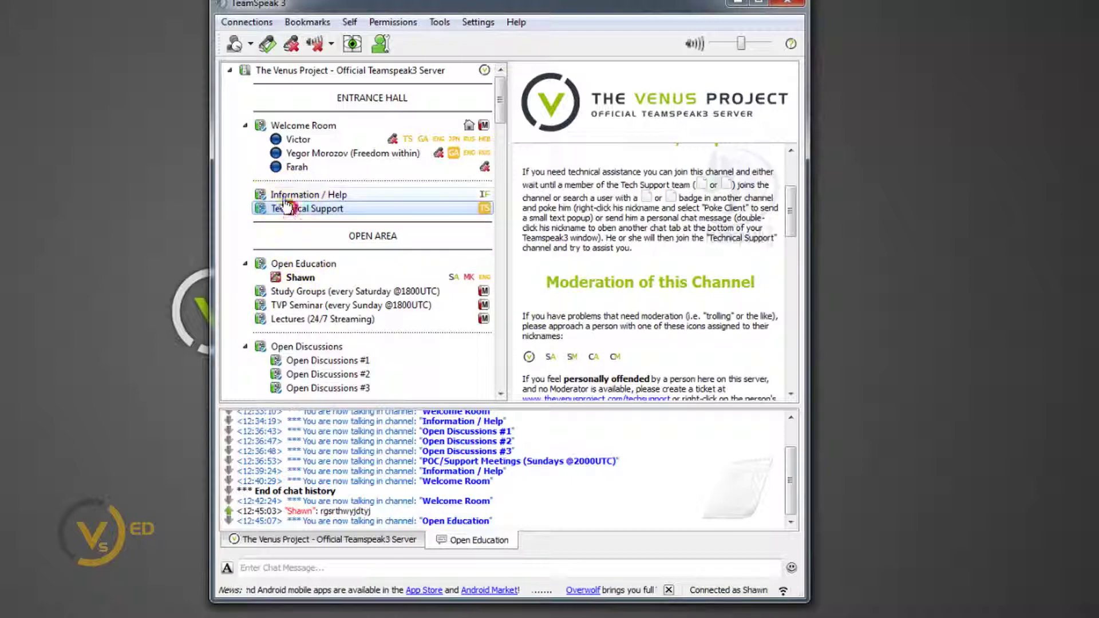
{"action": "left_click", "coordinate": [283, 196]}
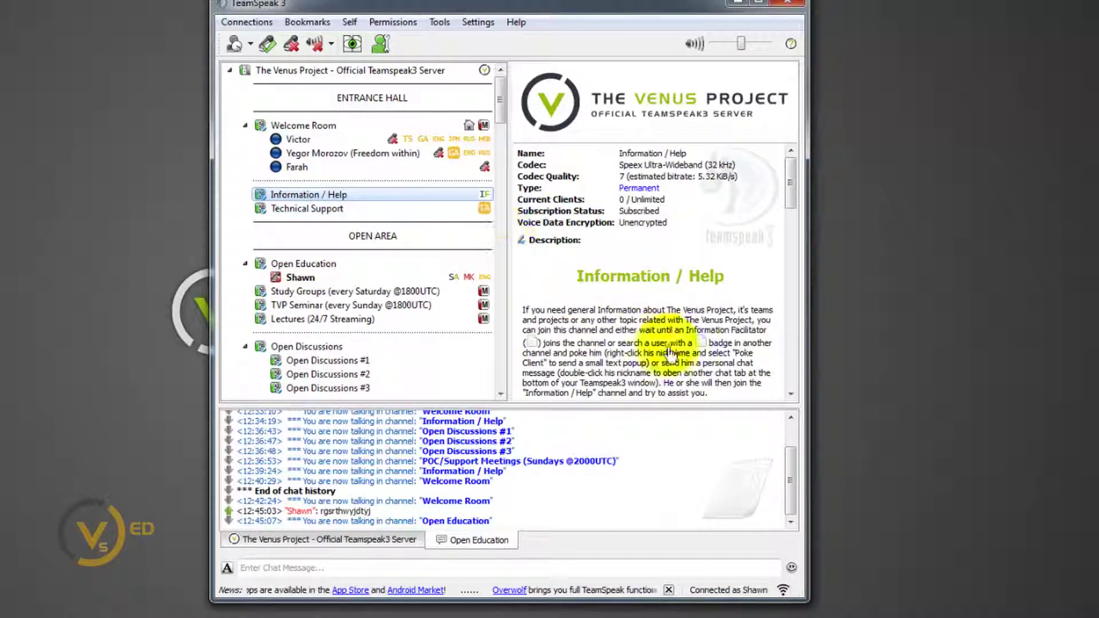
{"action": "left_click", "coordinate": [294, 140]}
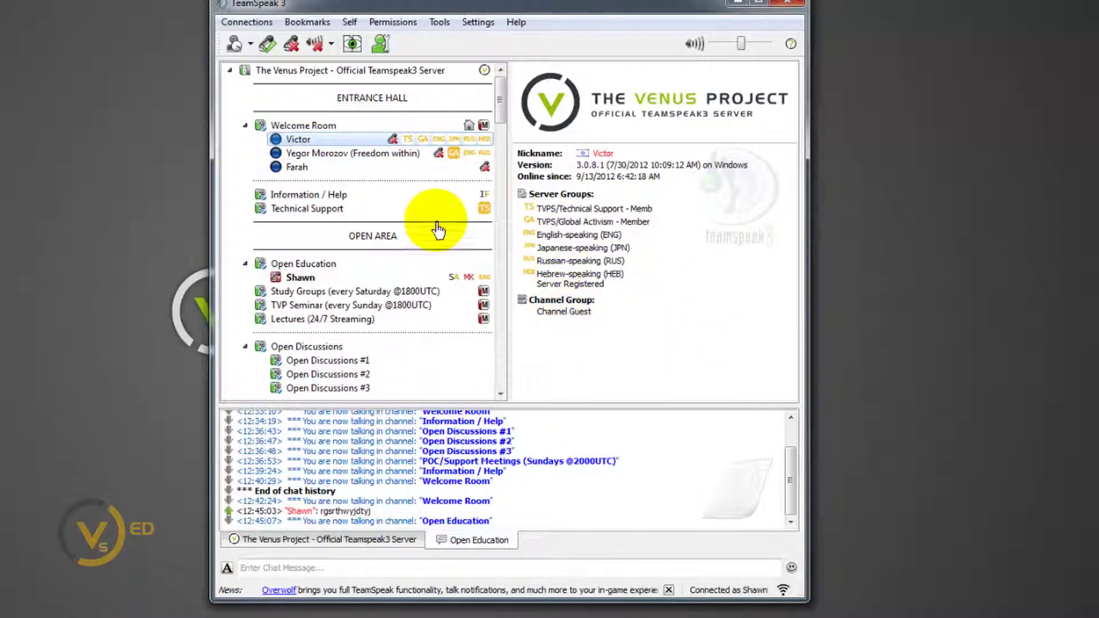
Step: View two more members' client info, ending on the user's own client details
{"action": "left_click", "coordinate": [304, 153]}
{"action": "scroll", "coordinate": [682, 292], "scroll_direction": "down", "scroll_amount": 3}
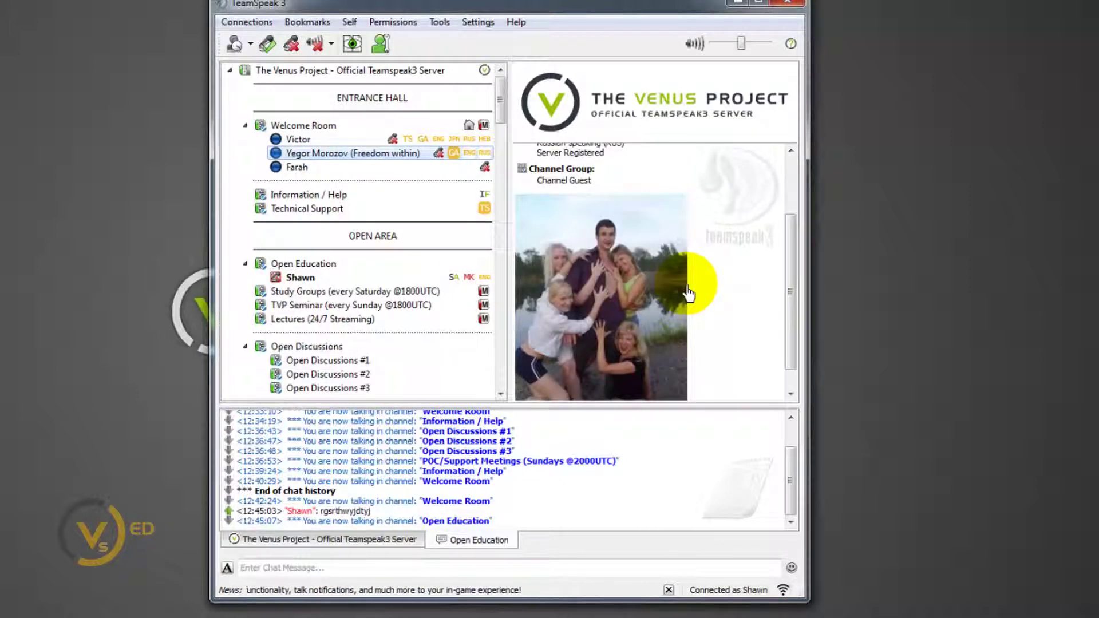
{"action": "left_click", "coordinate": [295, 167]}
{"action": "left_click", "coordinate": [307, 279]}
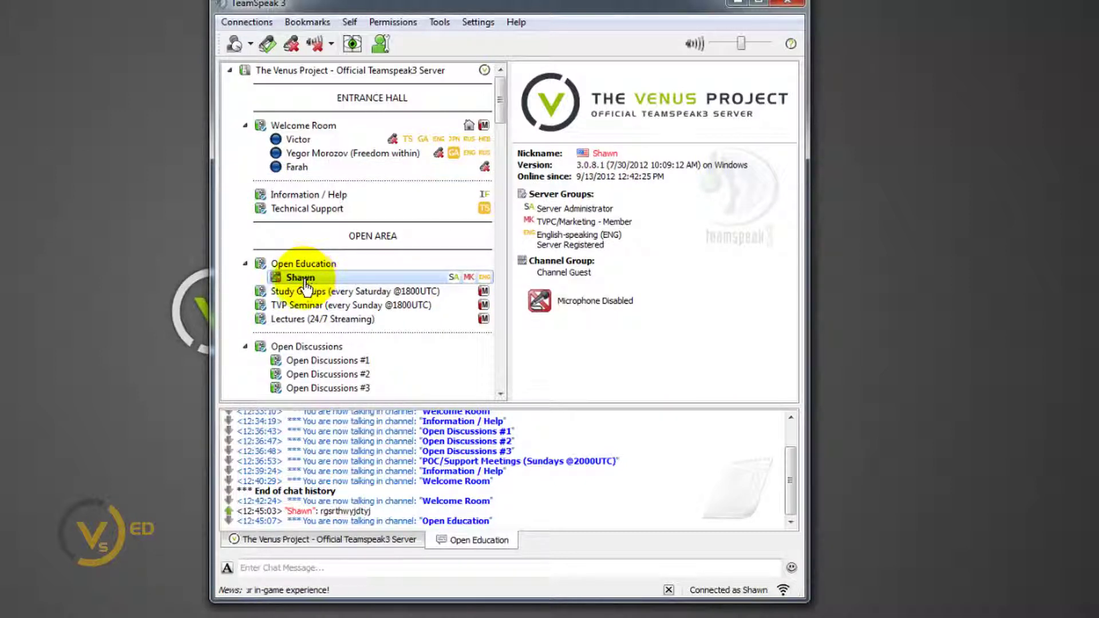
{"action": "right_click", "coordinate": [306, 286]}
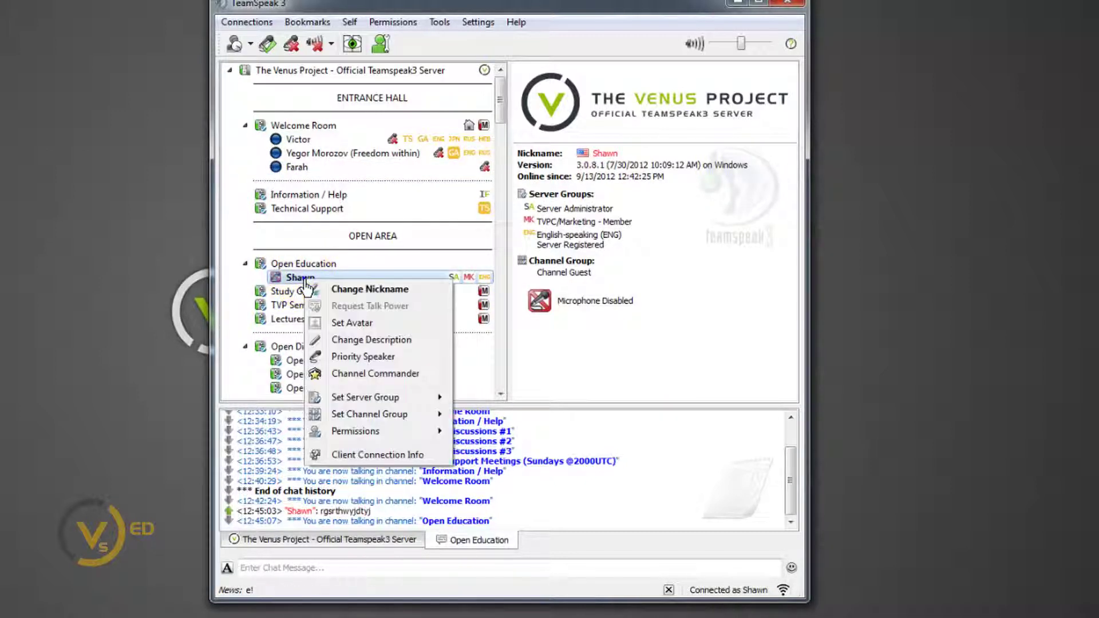
{"action": "left_click", "coordinate": [300, 304]}
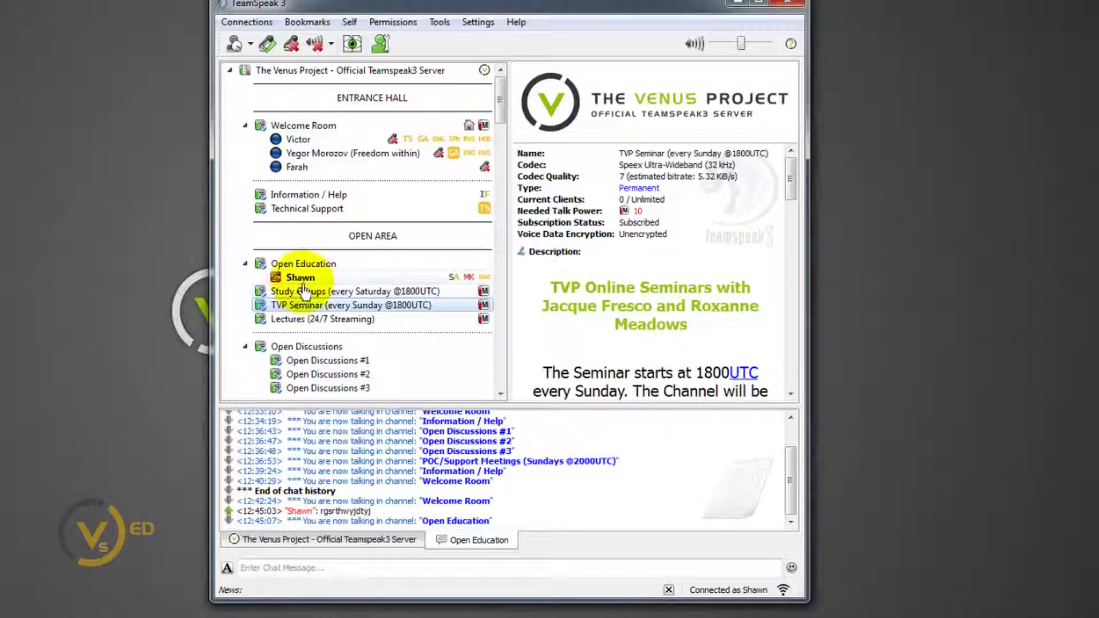
{"action": "left_click", "coordinate": [304, 279]}
{"action": "right_click", "coordinate": [303, 281]}
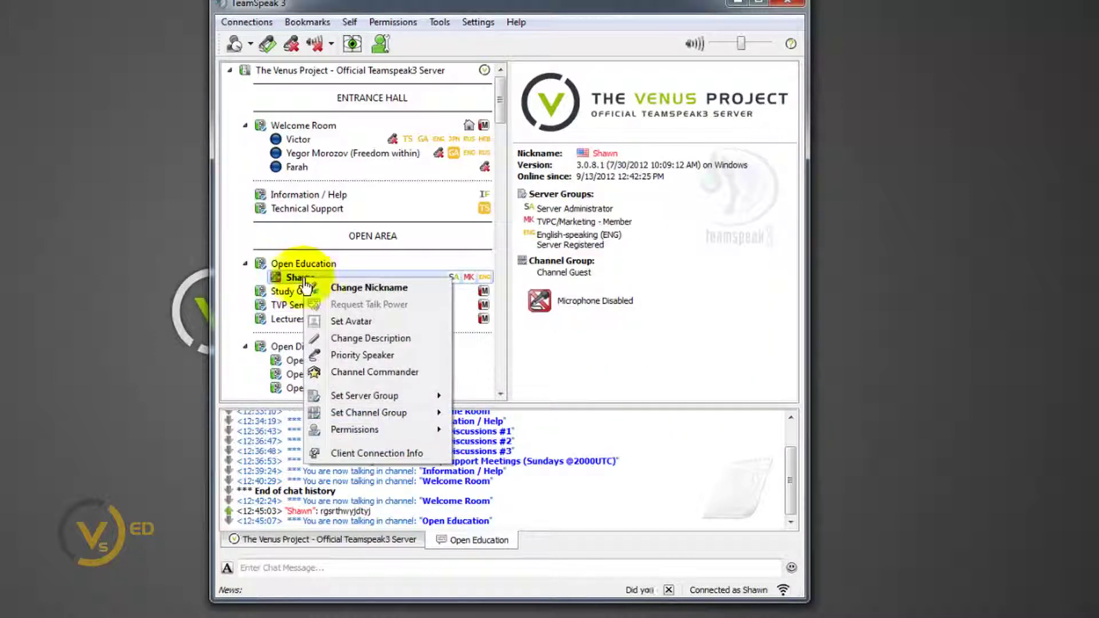
{"action": "left_click", "coordinate": [351, 322]}
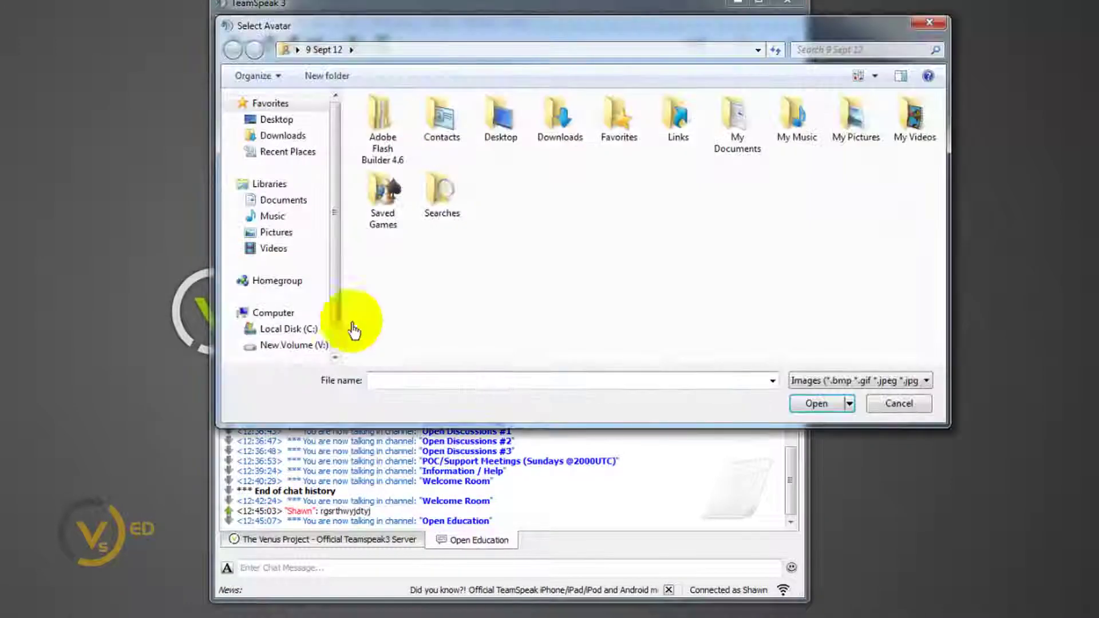
{"action": "left_click_drag", "start_coordinate": [487, 49], "coordinate": [0, 0]}
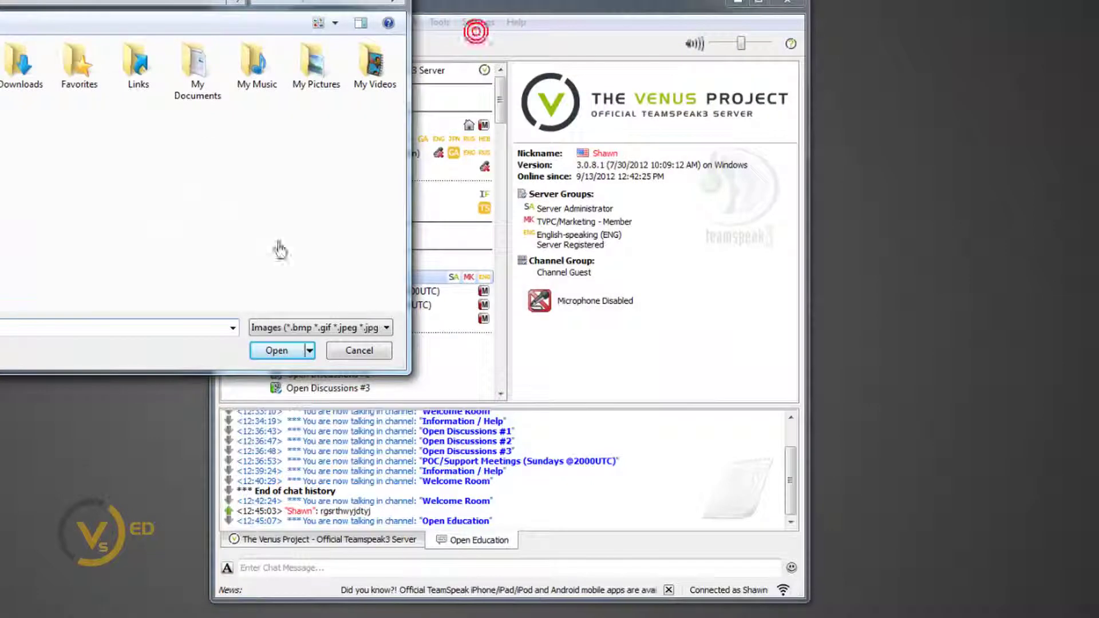
{"action": "left_click", "coordinate": [346, 355]}
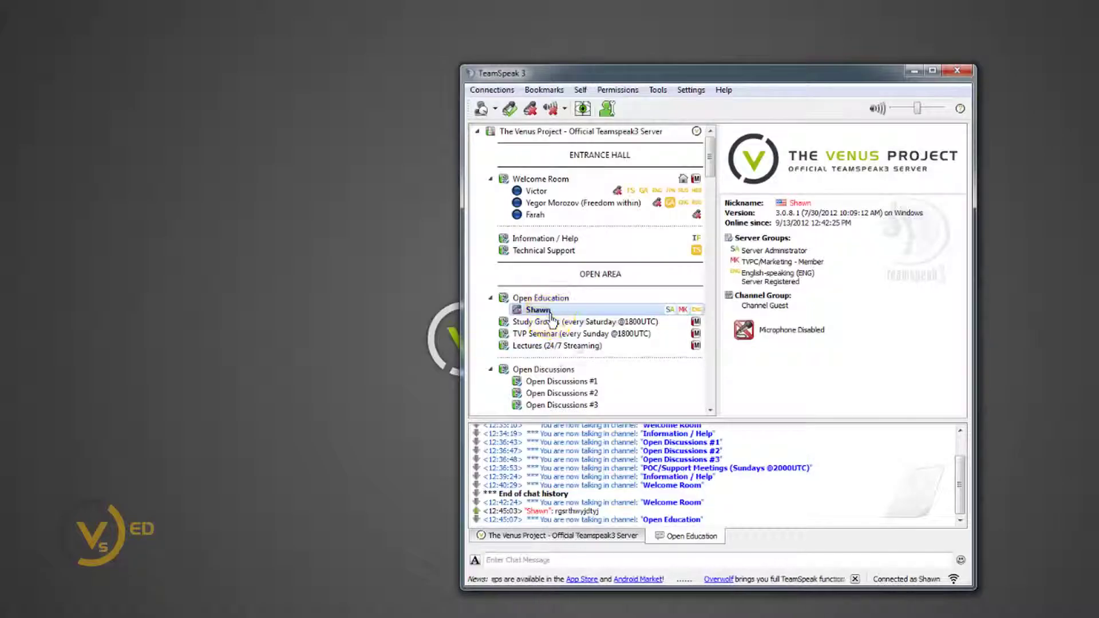
Step: Set the user's own client description to 'hi' via Change Description
{"action": "right_click", "coordinate": [550, 316]}
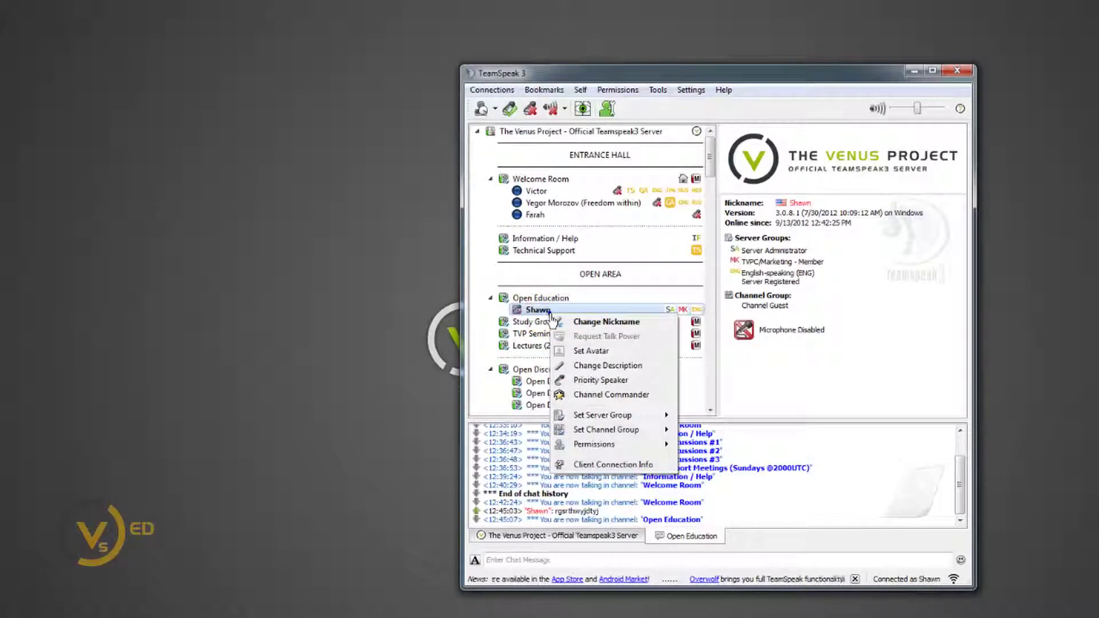
{"action": "left_click", "coordinate": [611, 367]}
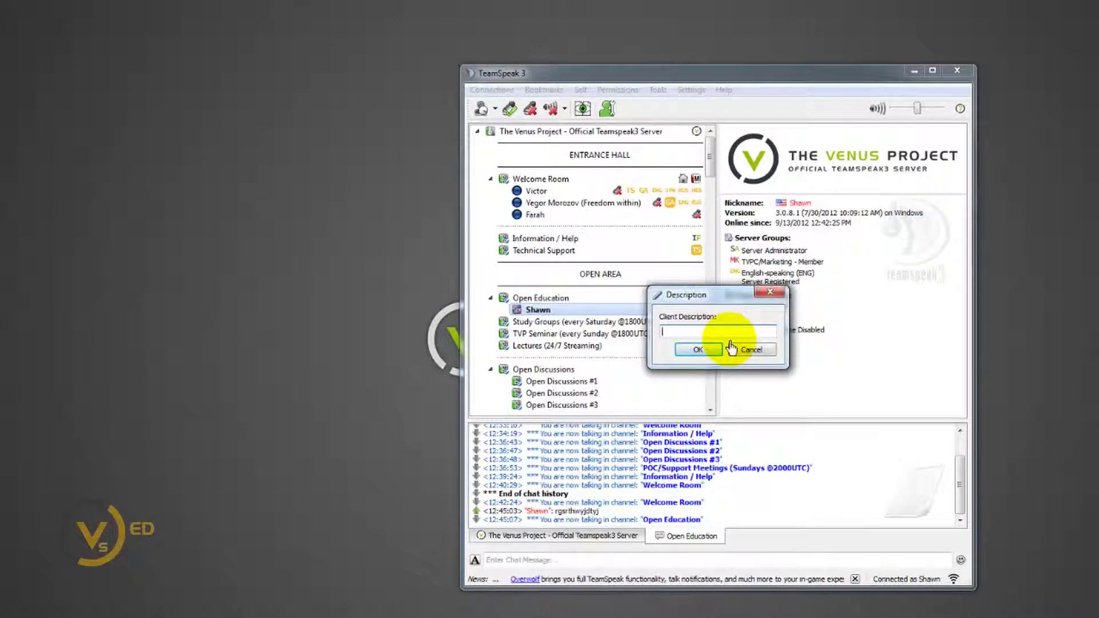
{"action": "left_click", "coordinate": [702, 349]}
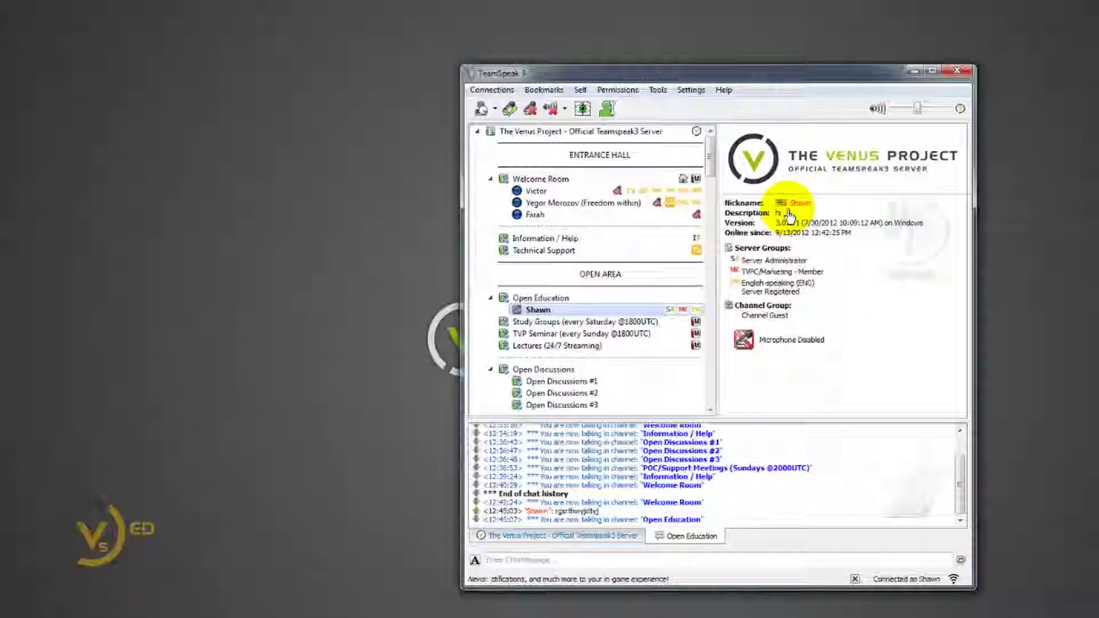
{"action": "mouse_move", "coordinate": [772, 207]}
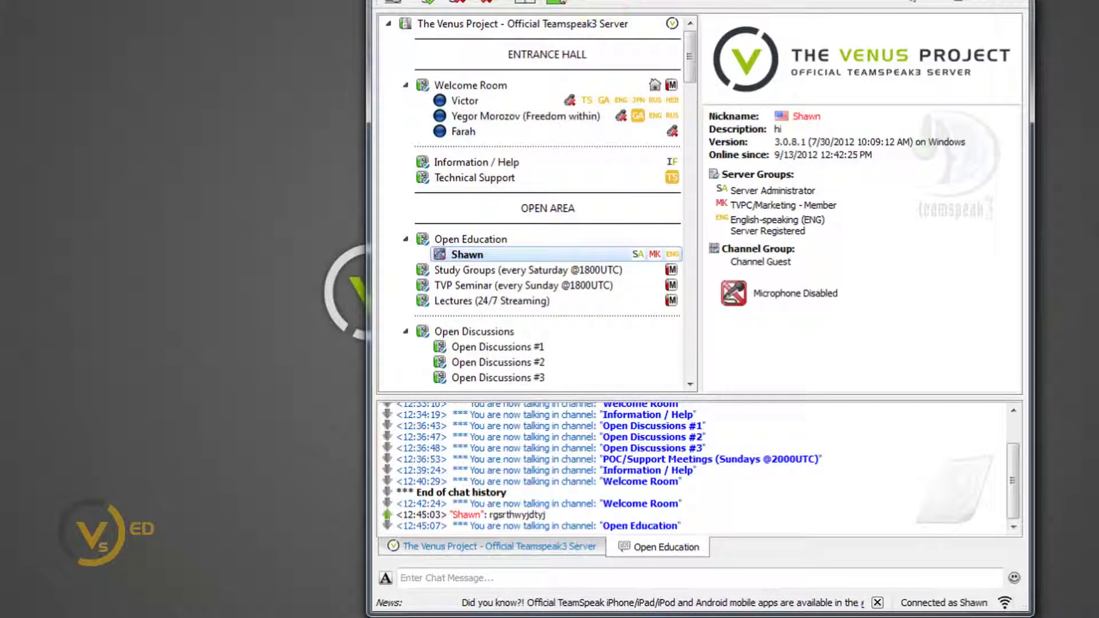
Step: Turn on 'Display country flag on clients' in the Options window's Design settings
{"action": "left_click", "coordinate": [658, 1]}
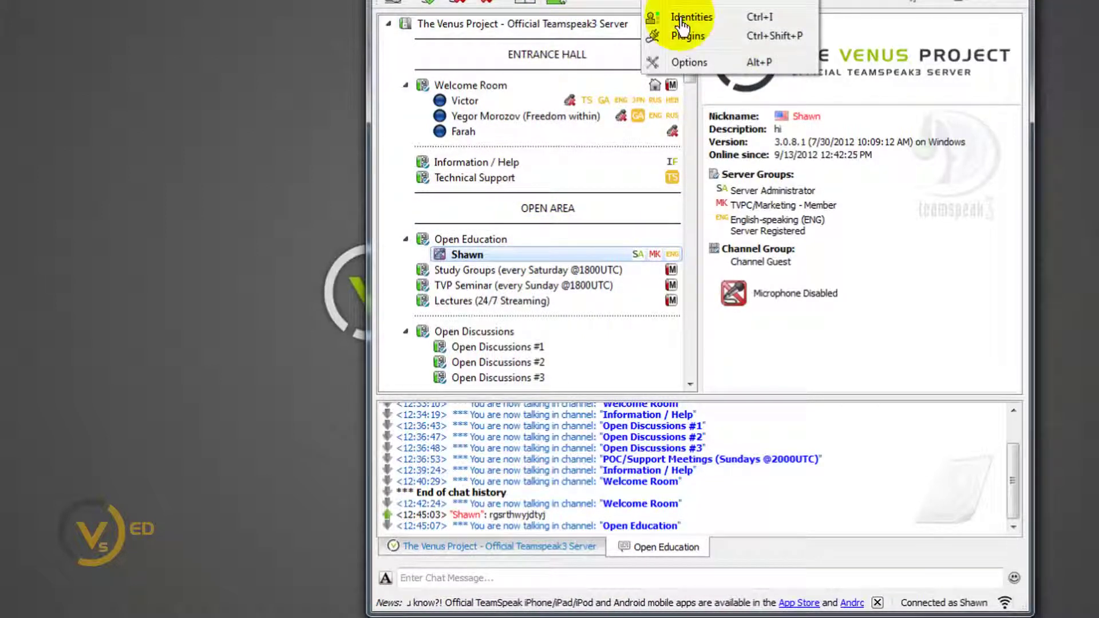
{"action": "left_click", "coordinate": [686, 64]}
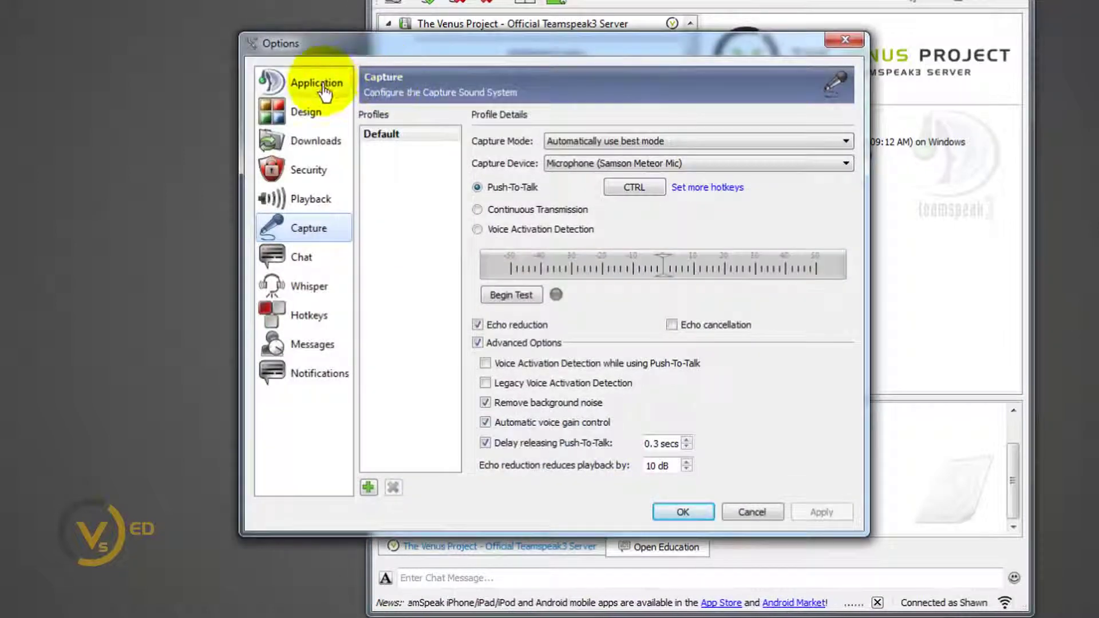
{"action": "left_click", "coordinate": [307, 112]}
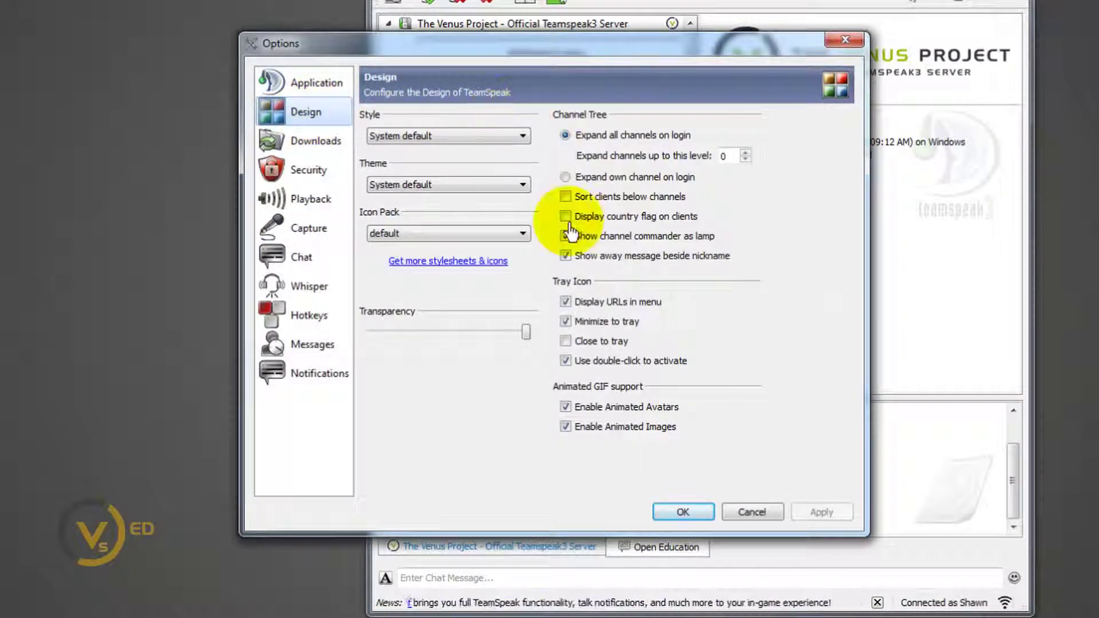
{"action": "left_click", "coordinate": [565, 217]}
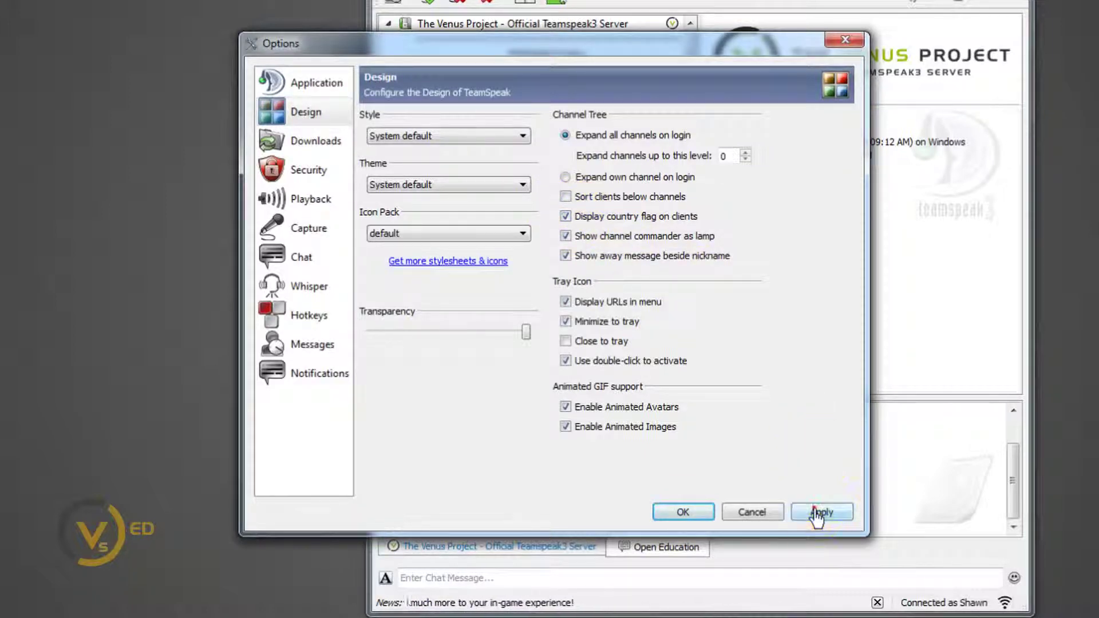
{"action": "left_click", "coordinate": [683, 512]}
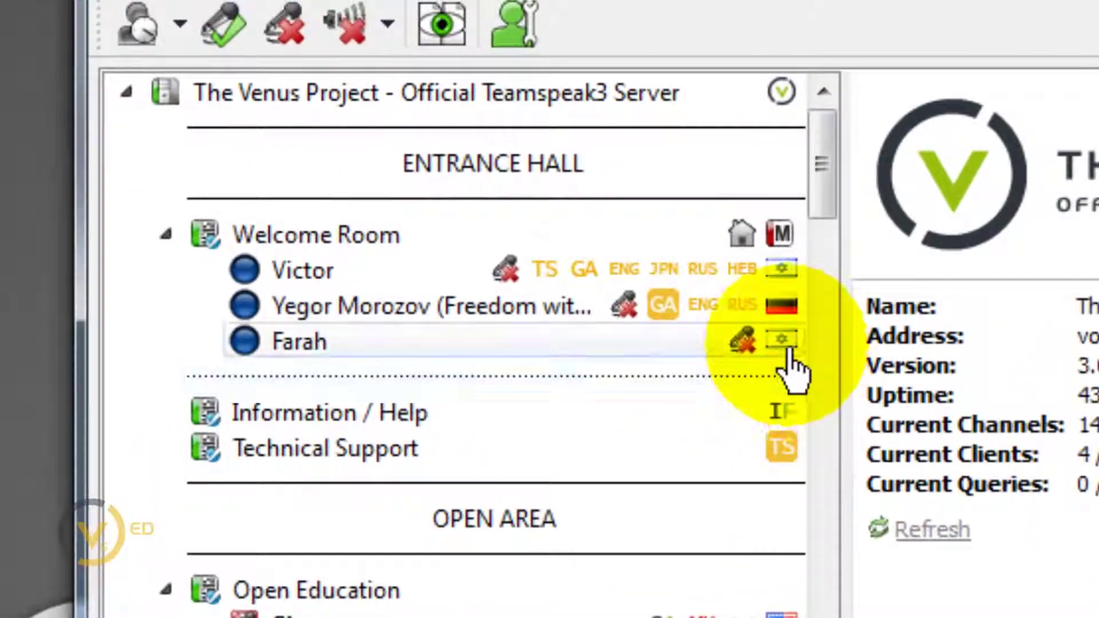
{"action": "left_click", "coordinate": [758, 295]}
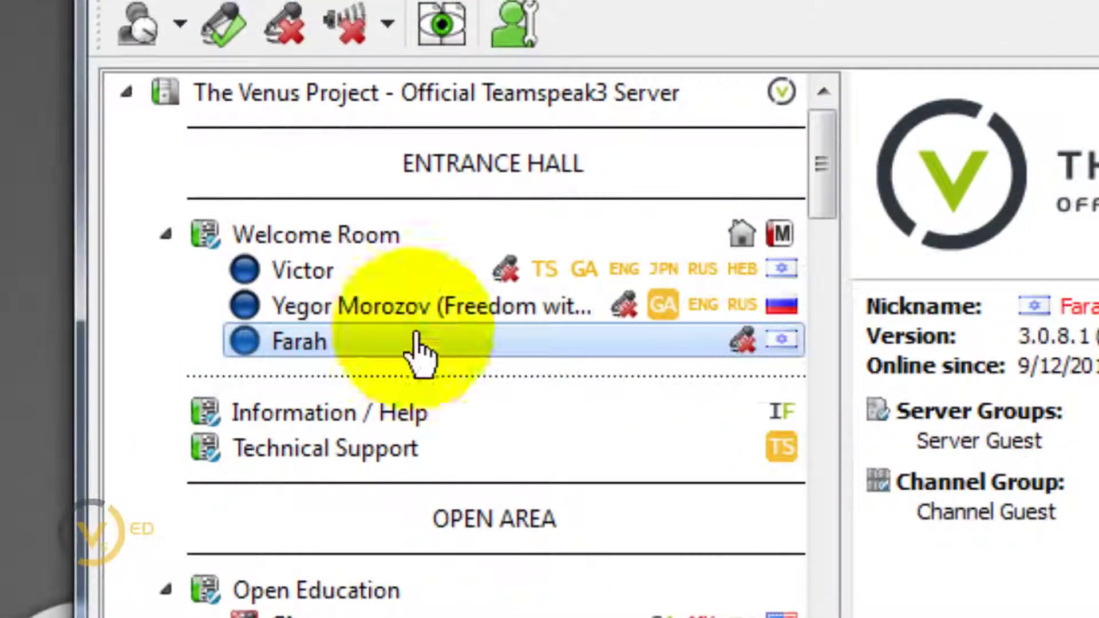
{"action": "mouse_move", "coordinate": [782, 360]}
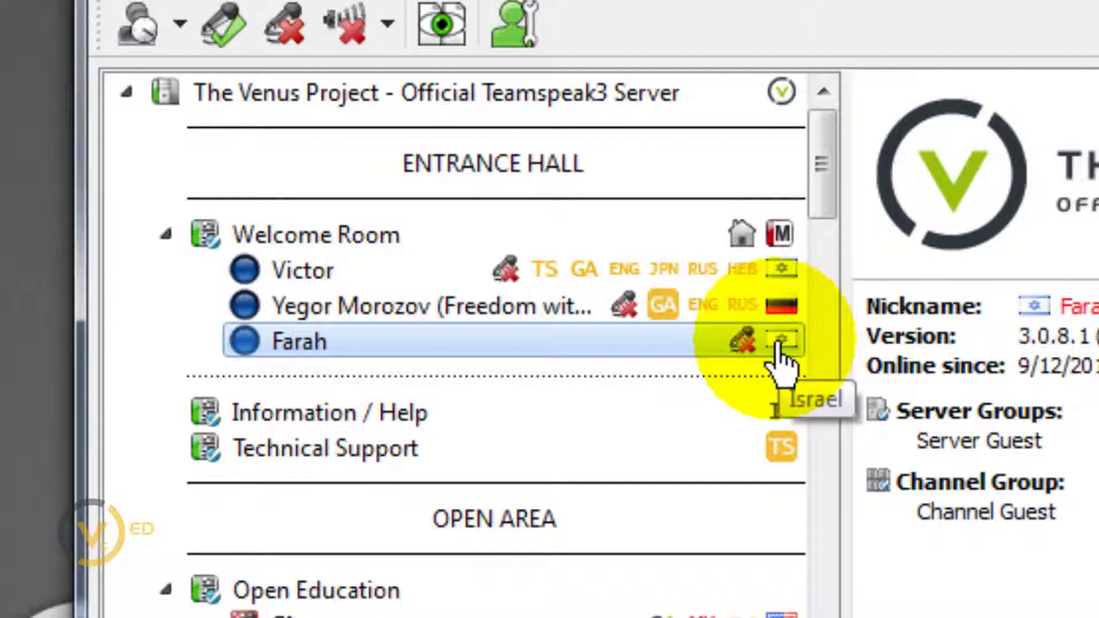
{"action": "left_click", "coordinate": [626, 306]}
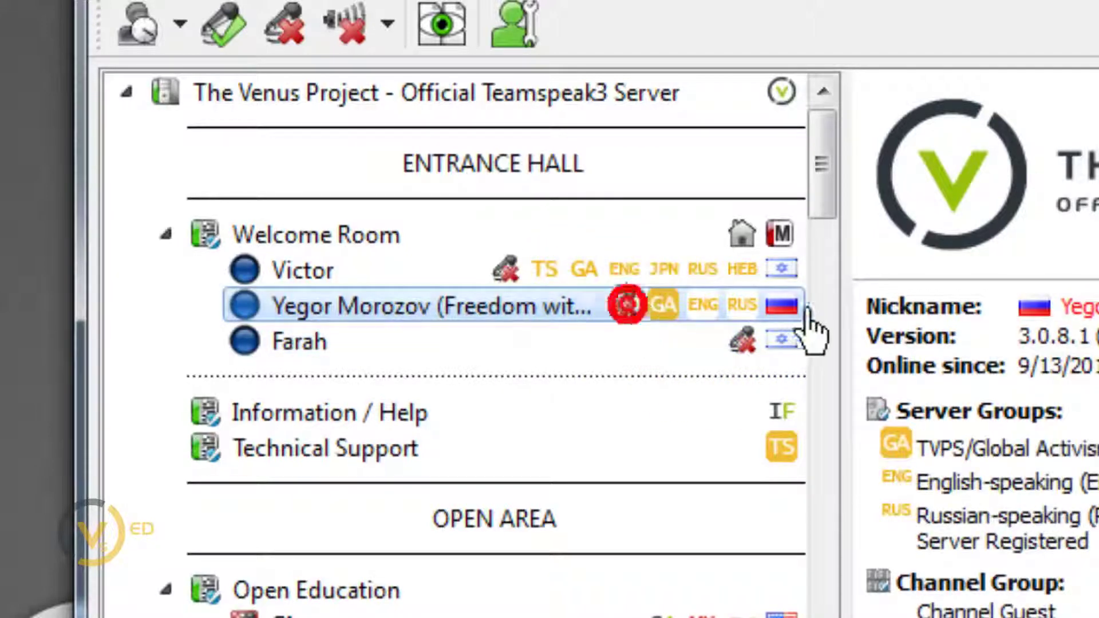
{"action": "mouse_move", "coordinate": [782, 309]}
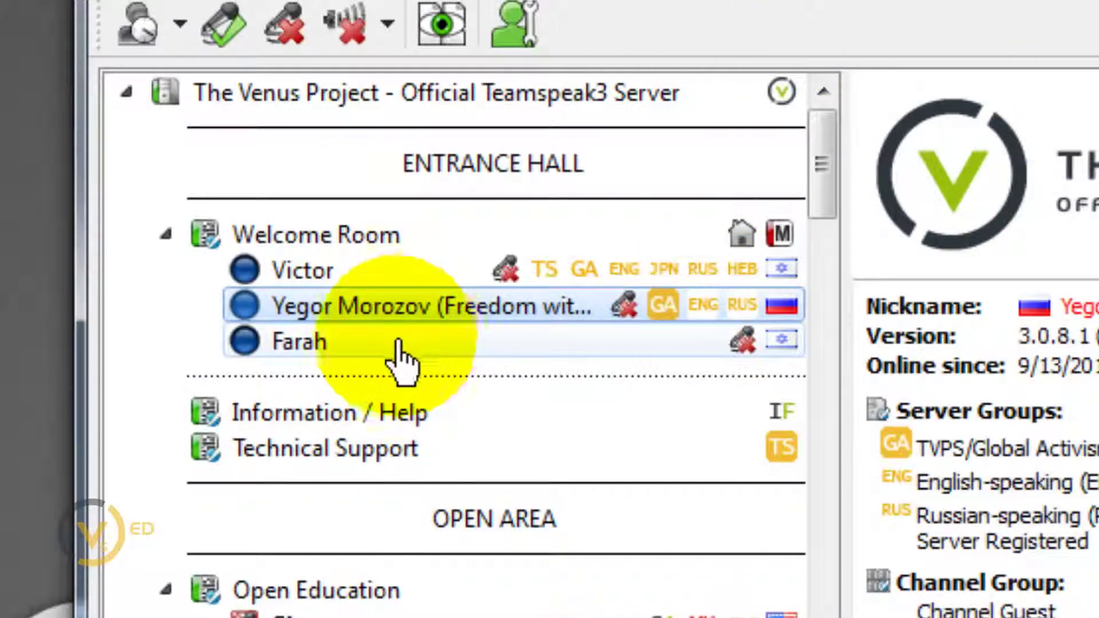
{"action": "left_click", "coordinate": [381, 357]}
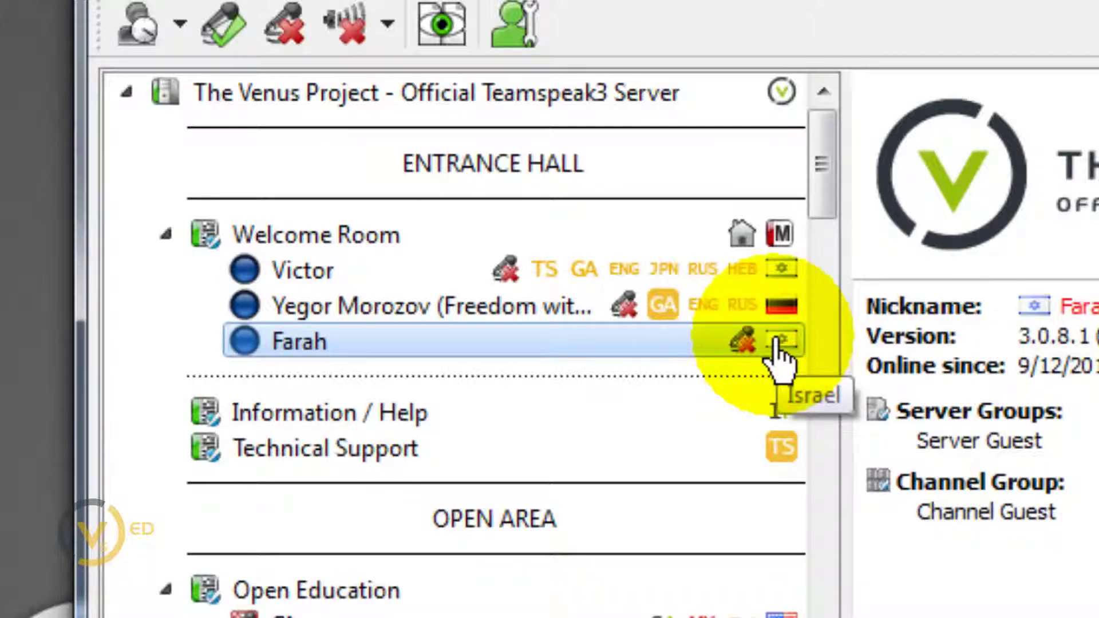
{"action": "left_click", "coordinate": [634, 312]}
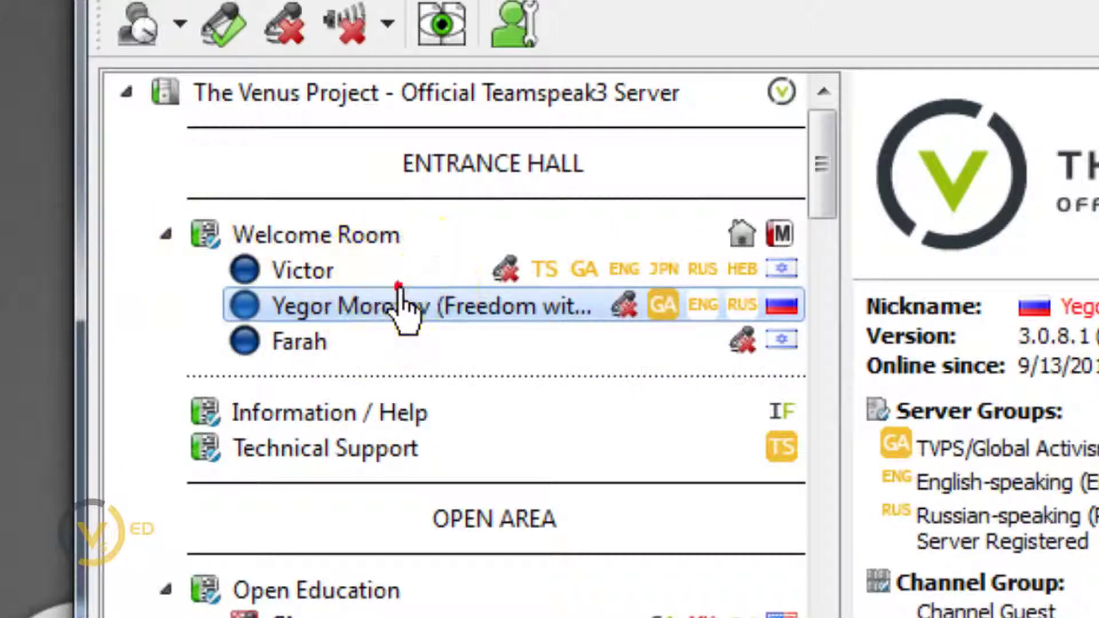
{"action": "left_click", "coordinate": [426, 273]}
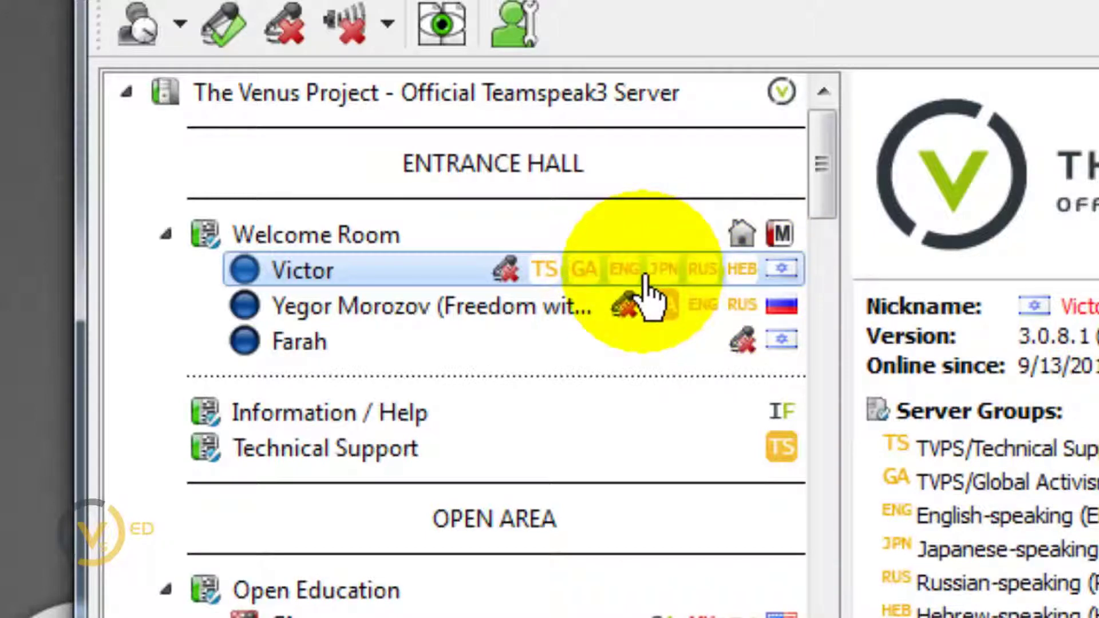
{"action": "mouse_move", "coordinate": [659, 277]}
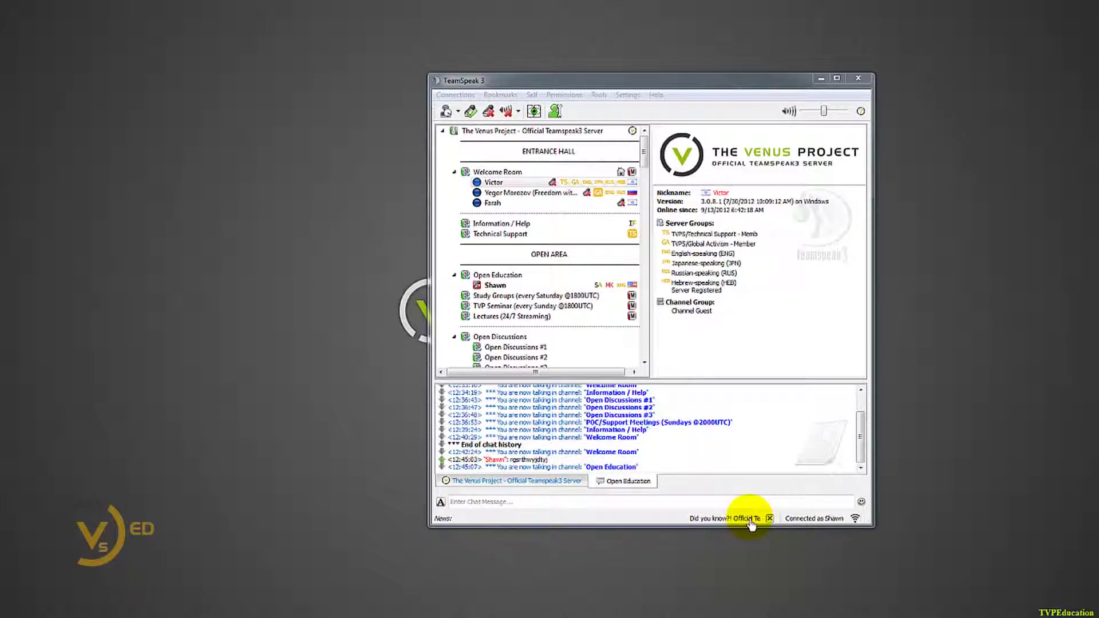
Step: Dismiss the news ticker and open a private chat tab with Victor
{"action": "left_click", "coordinate": [769, 520]}
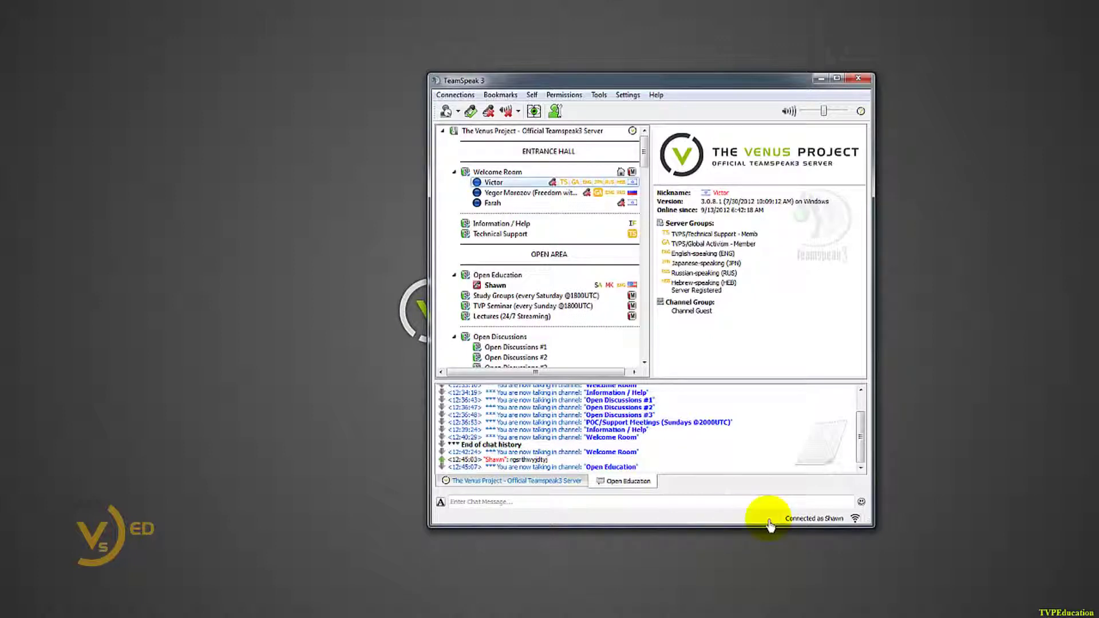
{"action": "mouse_move", "coordinate": [854, 527]}
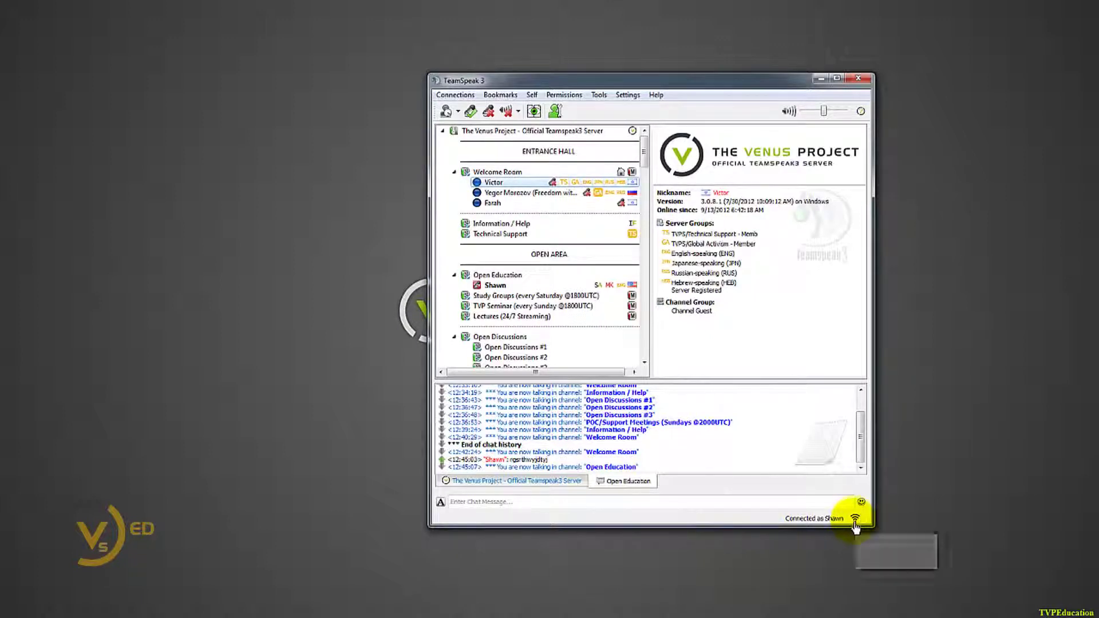
{"action": "double_click", "coordinate": [493, 182]}
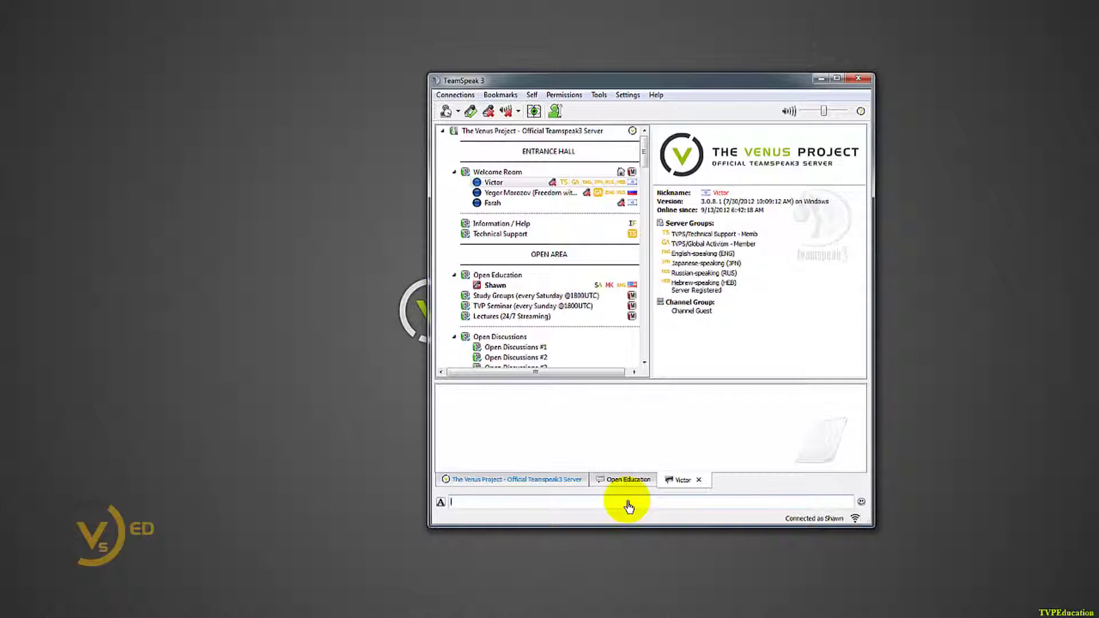
Step: Switch between the Open Education chat, Victor's private chat and the server log
{"action": "left_click", "coordinate": [623, 480]}
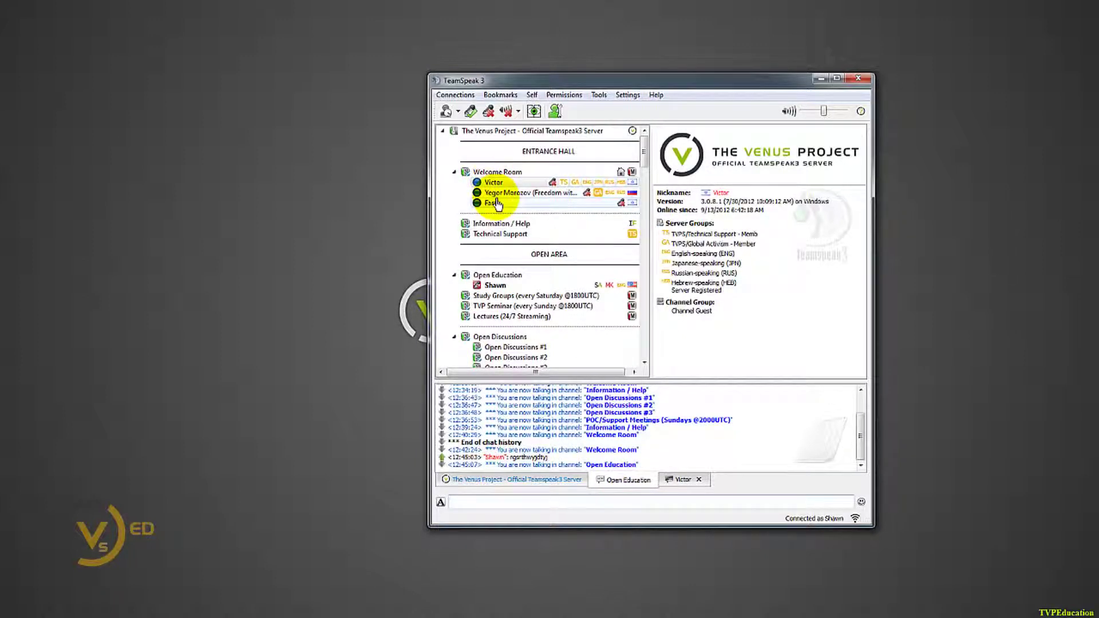
{"action": "left_click", "coordinate": [683, 480]}
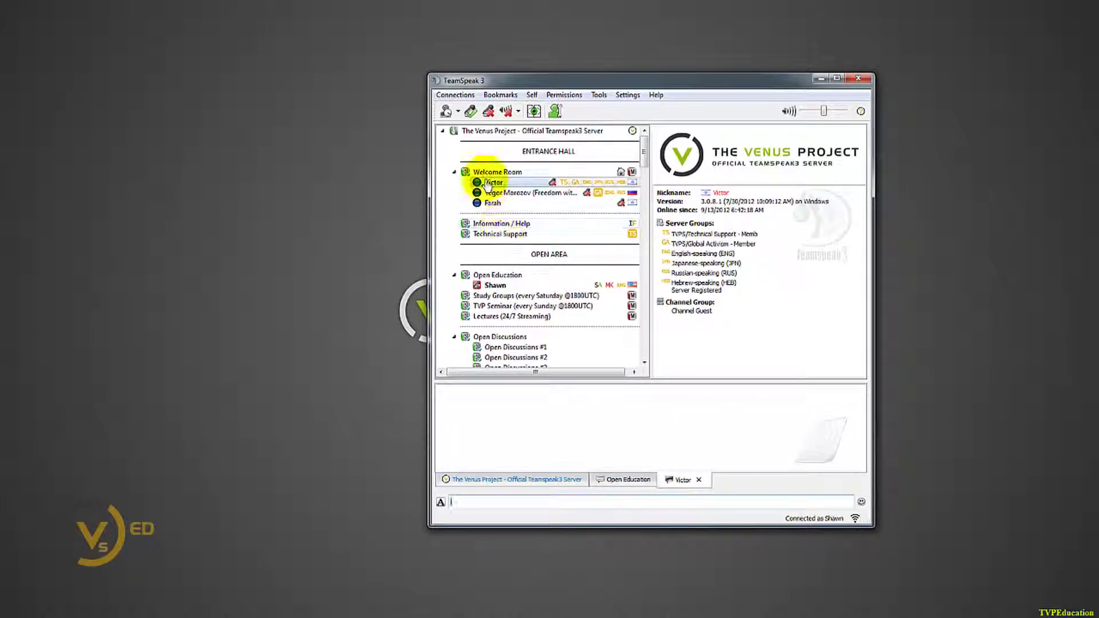
{"action": "left_click", "coordinate": [510, 483]}
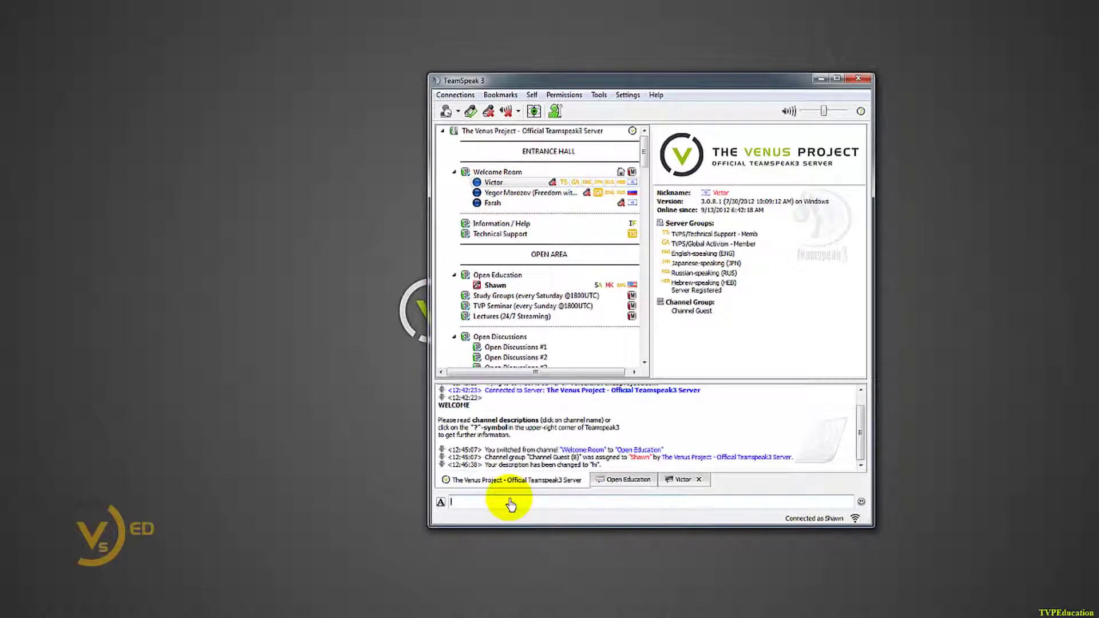
{"action": "left_click", "coordinate": [619, 483]}
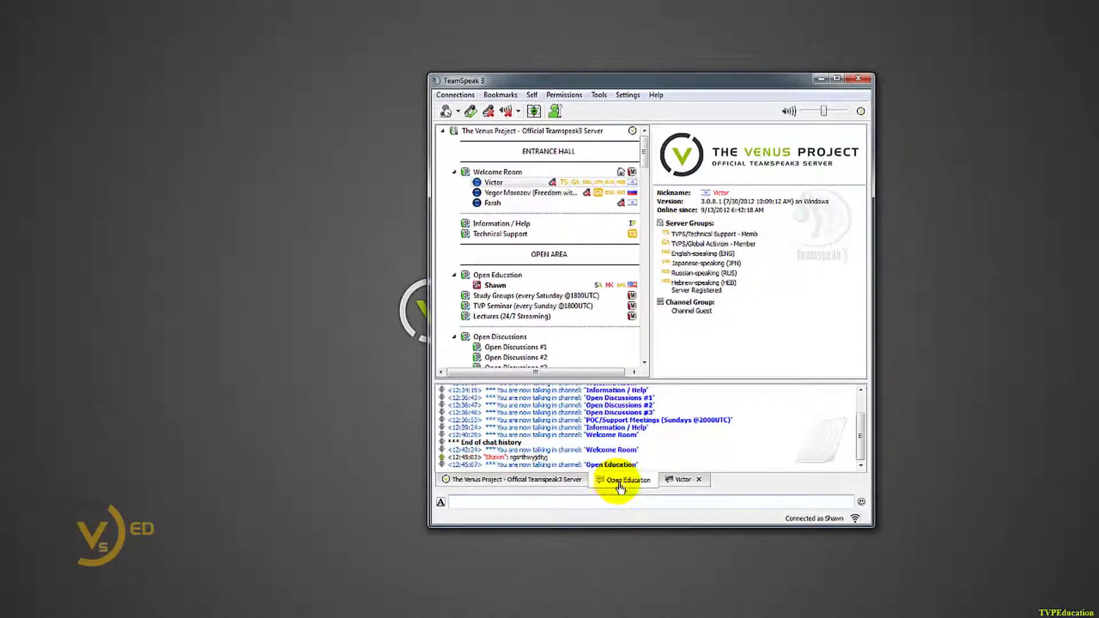
{"action": "left_click", "coordinate": [680, 483]}
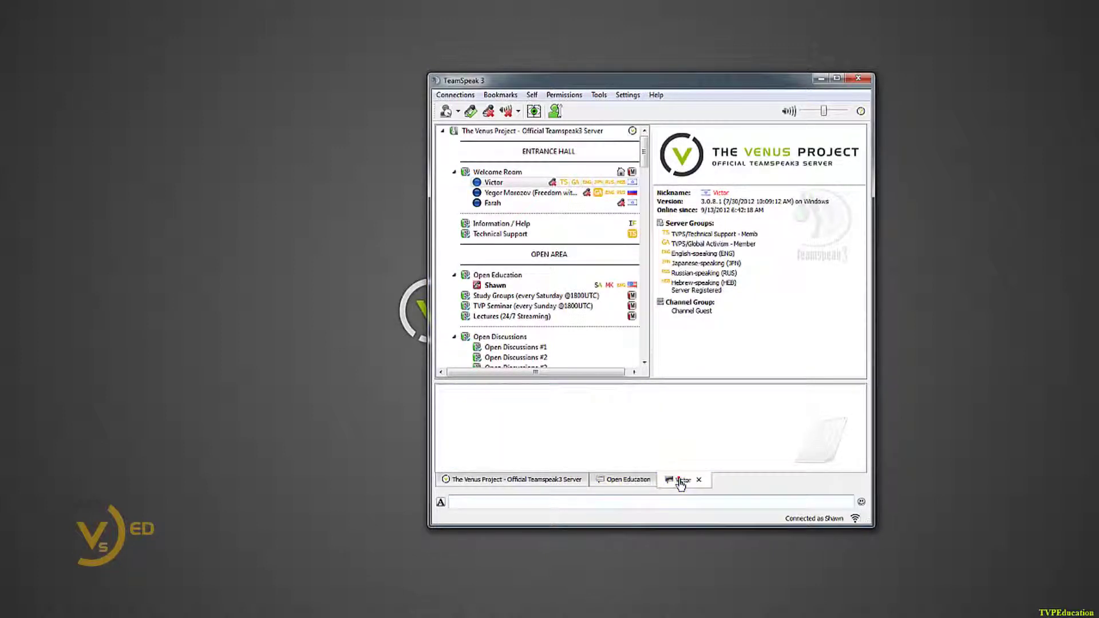
Step: Close Victor's private chat tab and return to the Open Education channel chat
{"action": "left_click", "coordinate": [681, 484]}
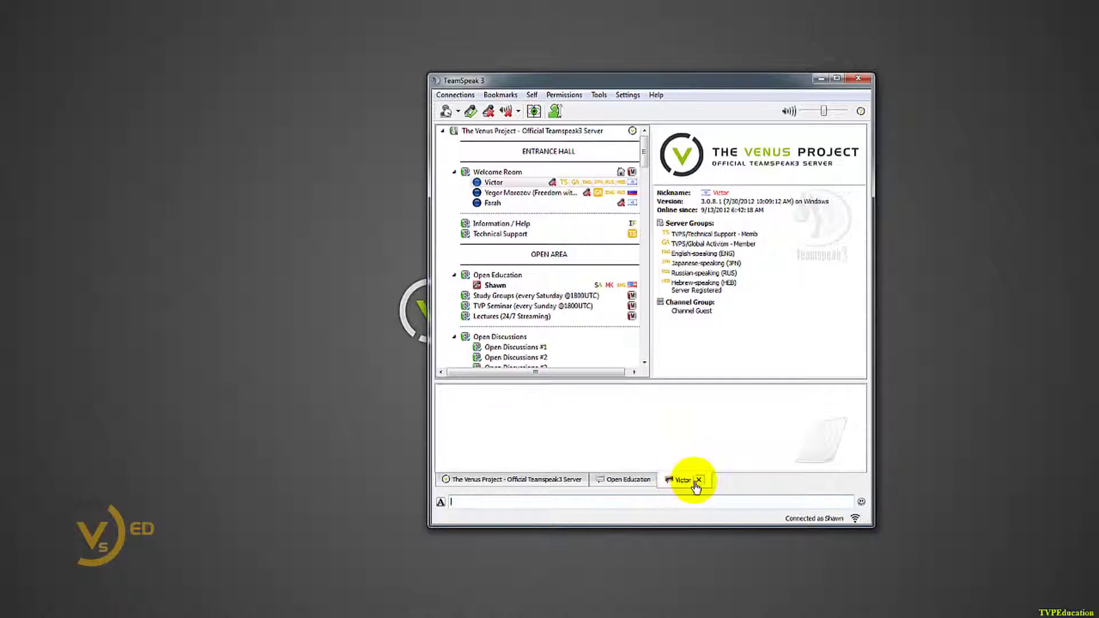
{"action": "left_click", "coordinate": [699, 480]}
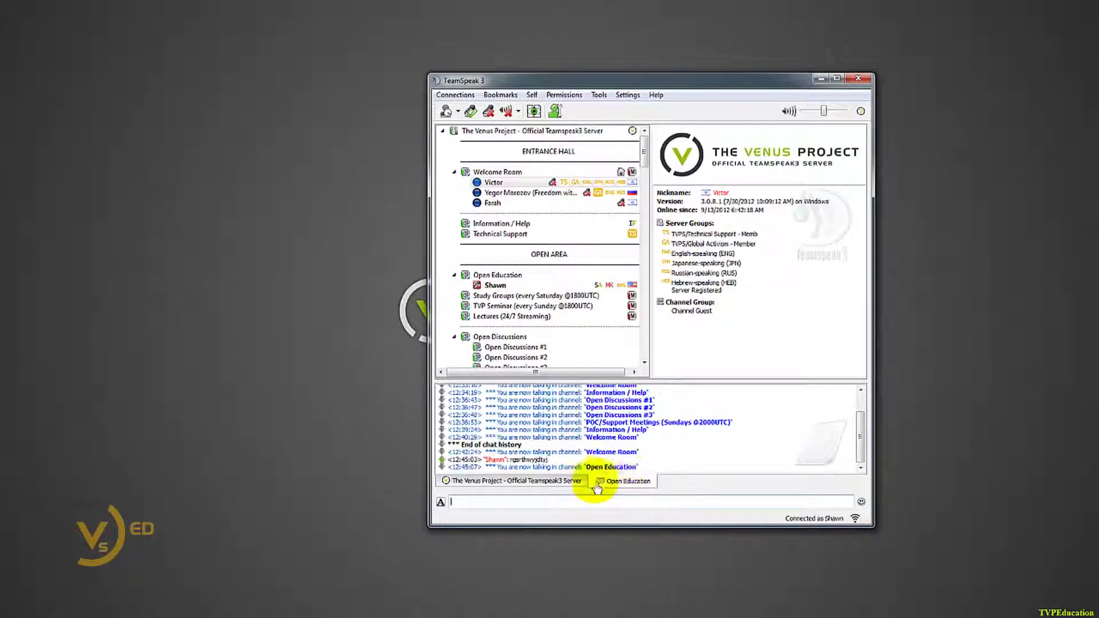
{"action": "left_click", "coordinate": [558, 481]}
{"action": "left_click", "coordinate": [604, 483]}
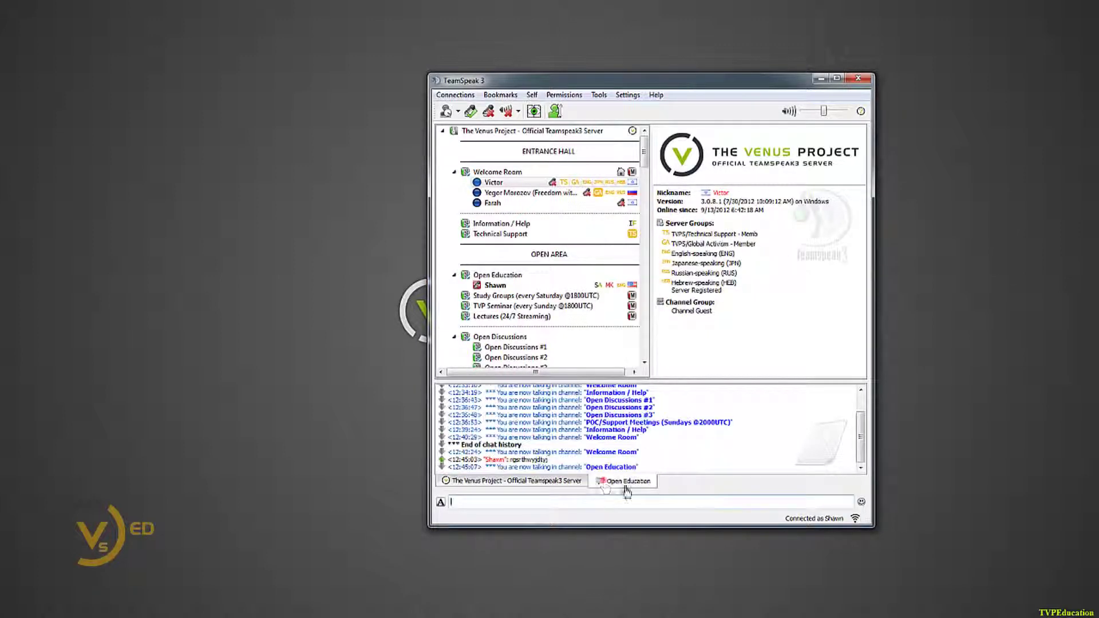
{"action": "left_click", "coordinate": [691, 486]}
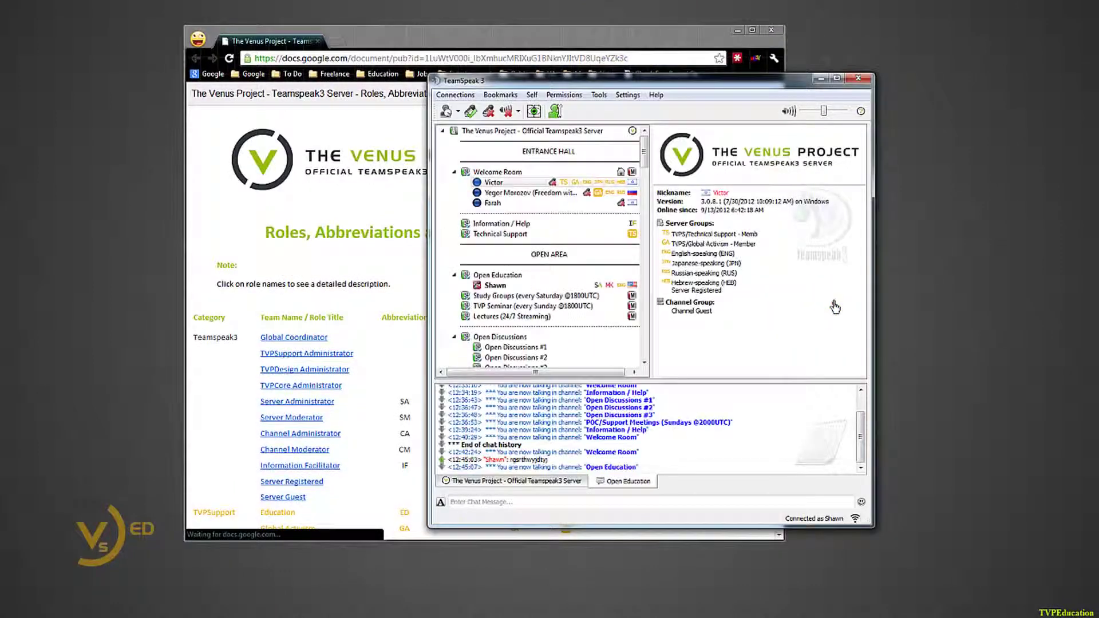
Step: Open the Venus Project TeamSpeak page in Chrome from the server banner, scroll to the roles section, and return to TeamSpeak
{"action": "left_click", "coordinate": [718, 160]}
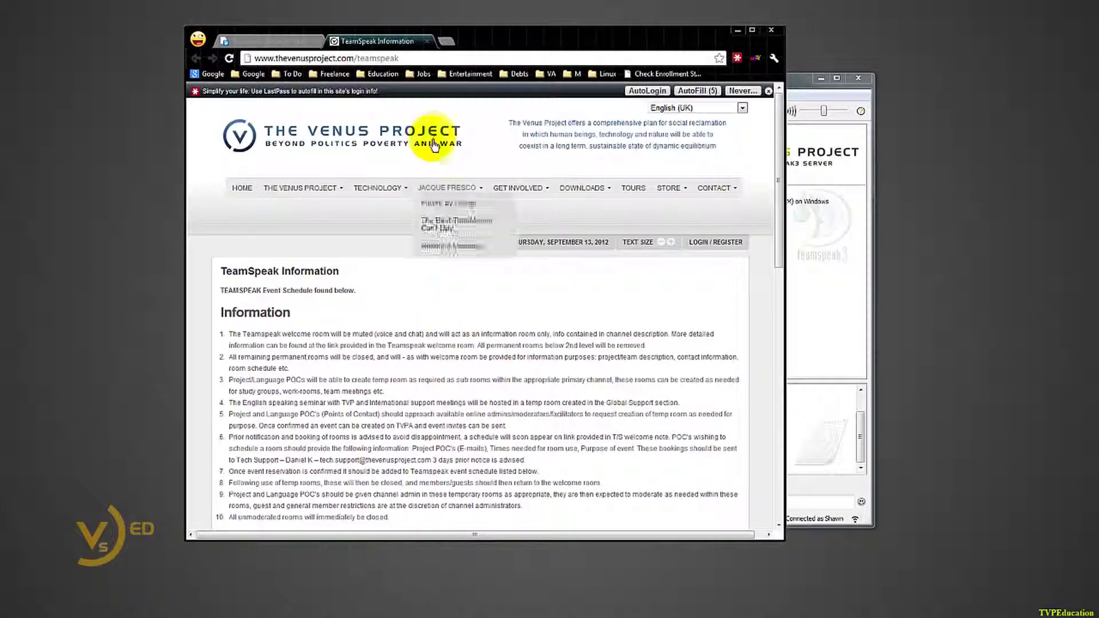
{"action": "scroll", "coordinate": [551, 347], "scroll_direction": "down", "scroll_amount": 10}
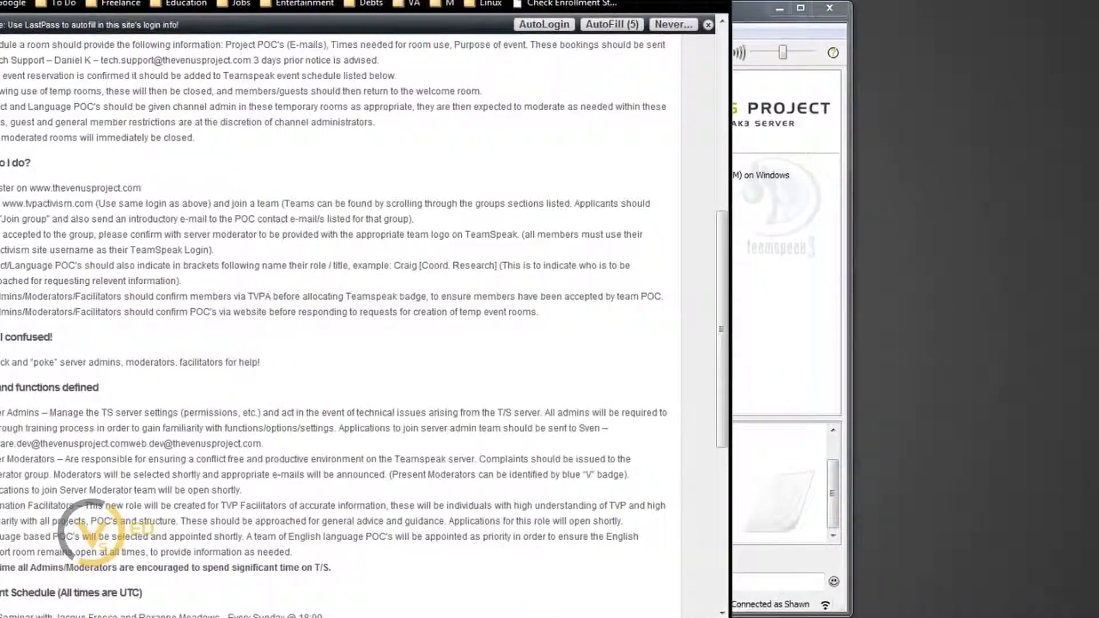
{"action": "left_click", "coordinate": [821, 195]}
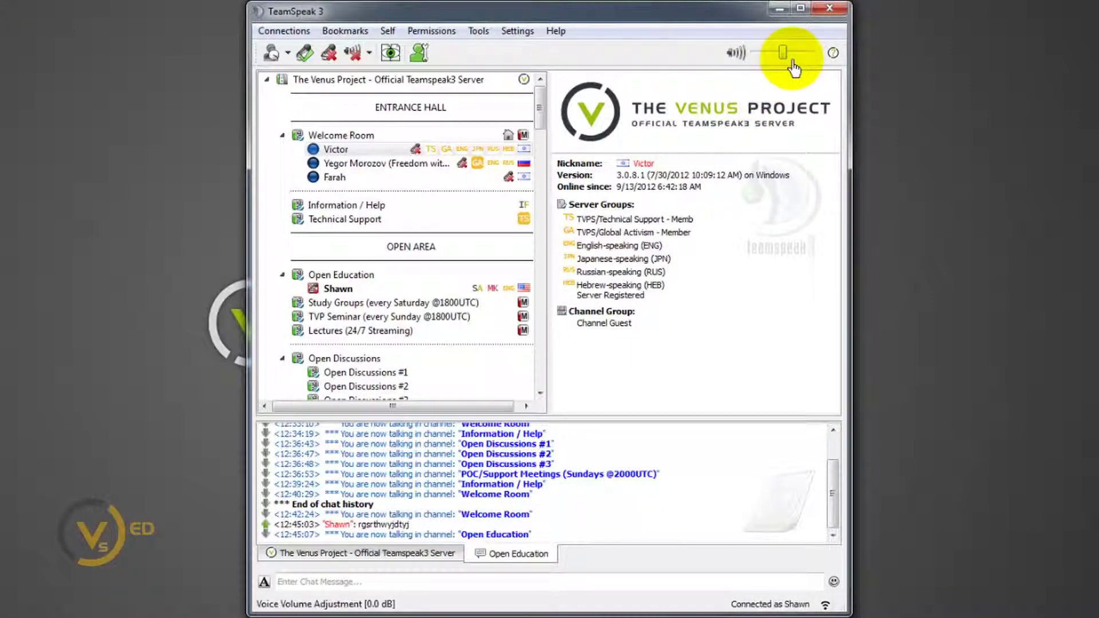
Step: Read Shawn's SA badge tooltip and open the context menu for Shawn's own client
{"action": "left_click", "coordinate": [541, 110]}
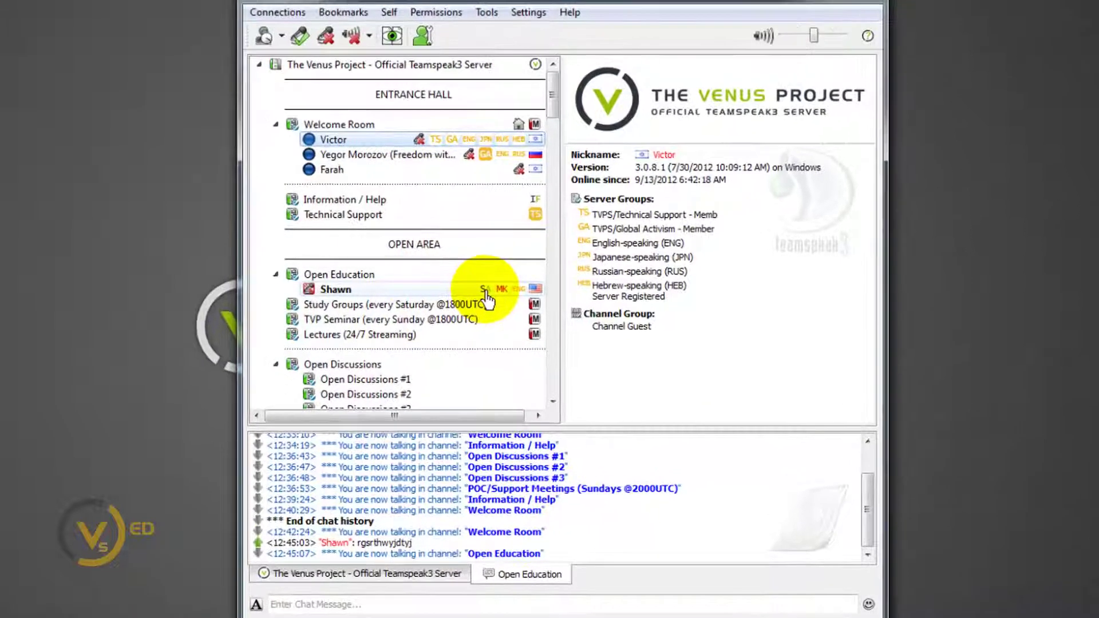
{"action": "mouse_move", "coordinate": [477, 290]}
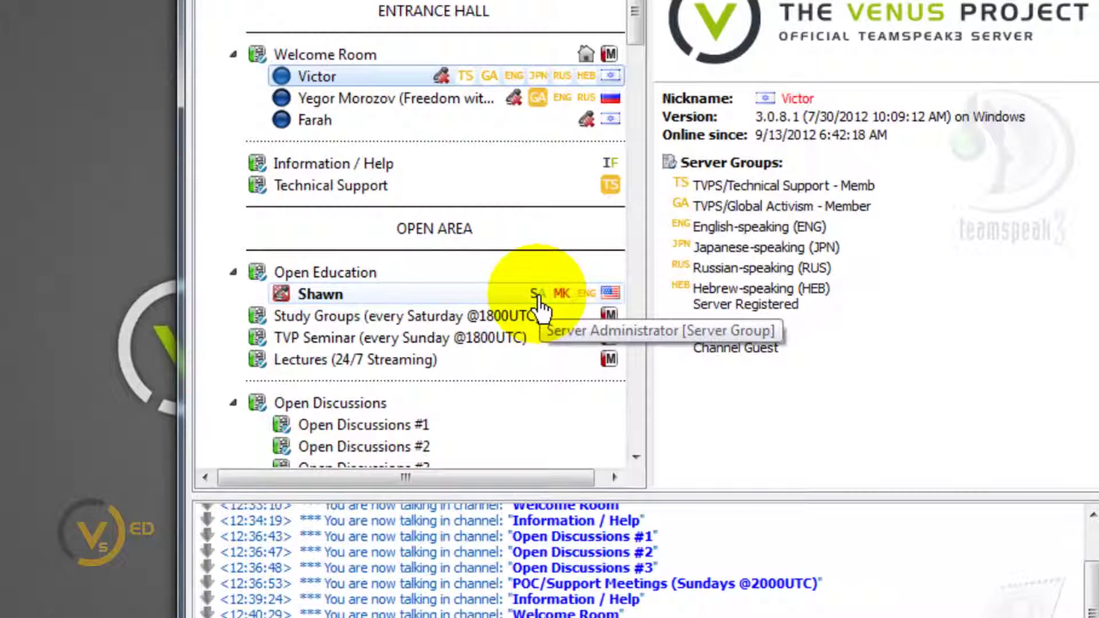
{"action": "right_click", "coordinate": [541, 309]}
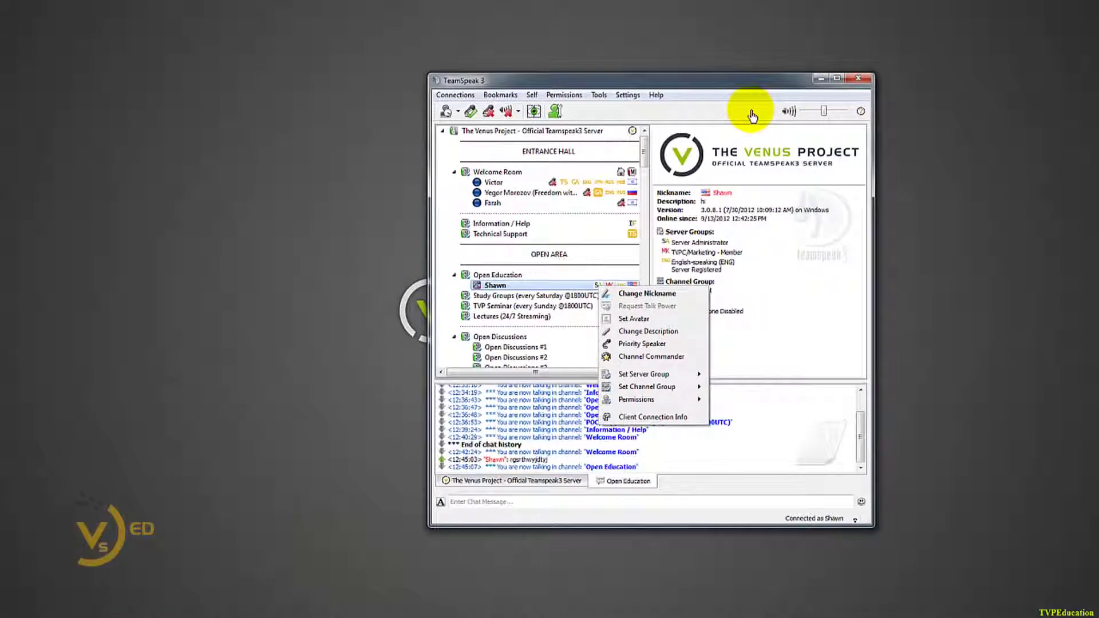
Step: Show the Toolbar/Server Tabs/Status Bar/Master Volume menu, then dismiss it unchanged
{"action": "right_click", "coordinate": [748, 113]}
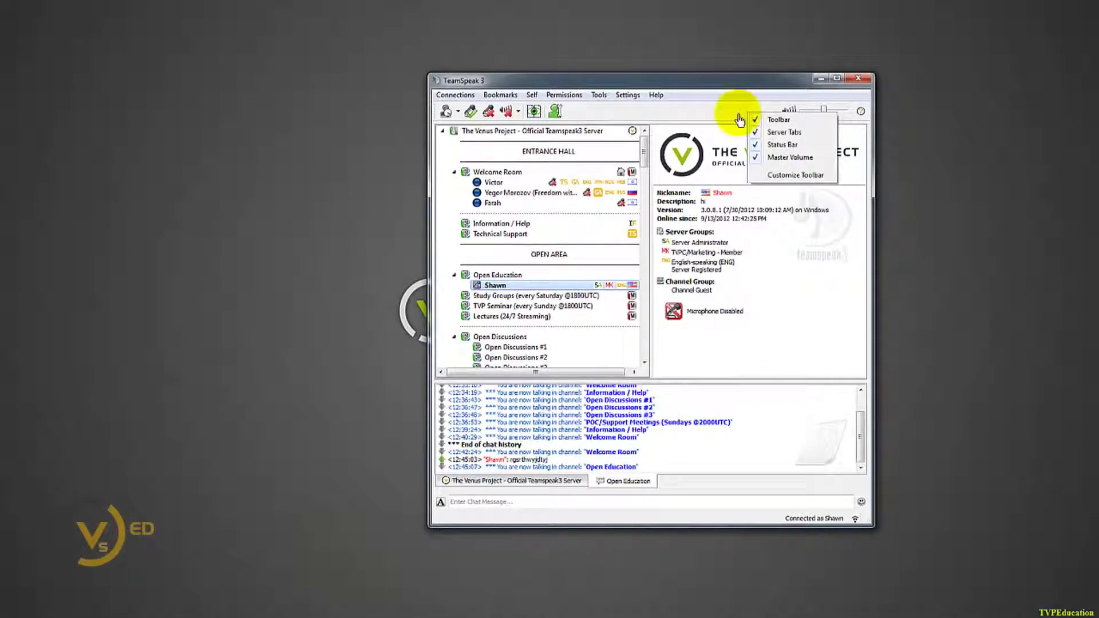
{"action": "left_click", "coordinate": [739, 114]}
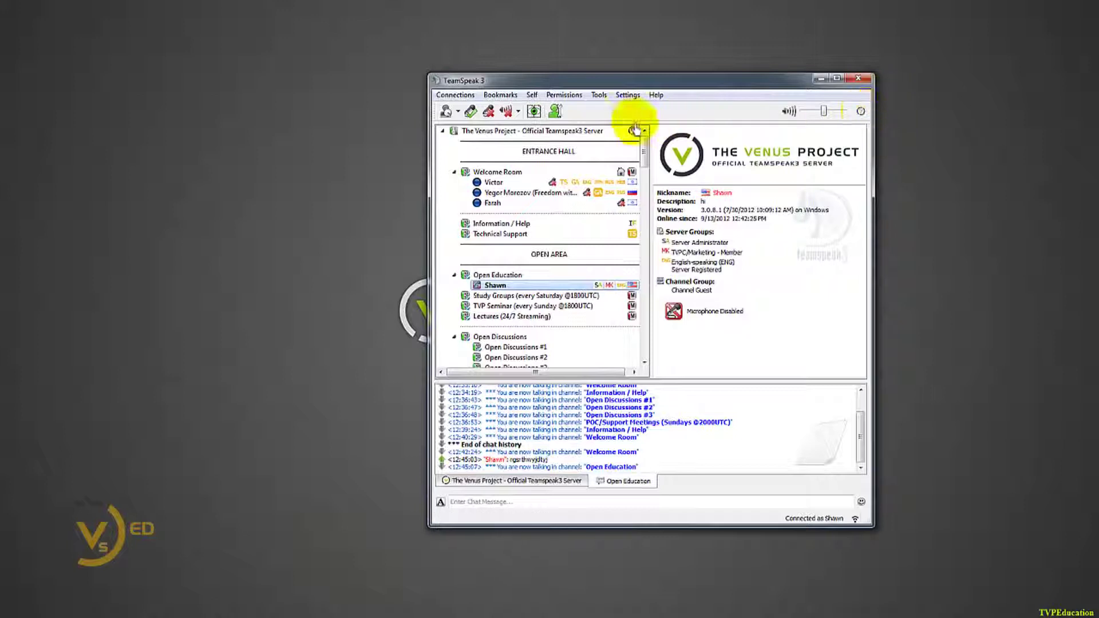